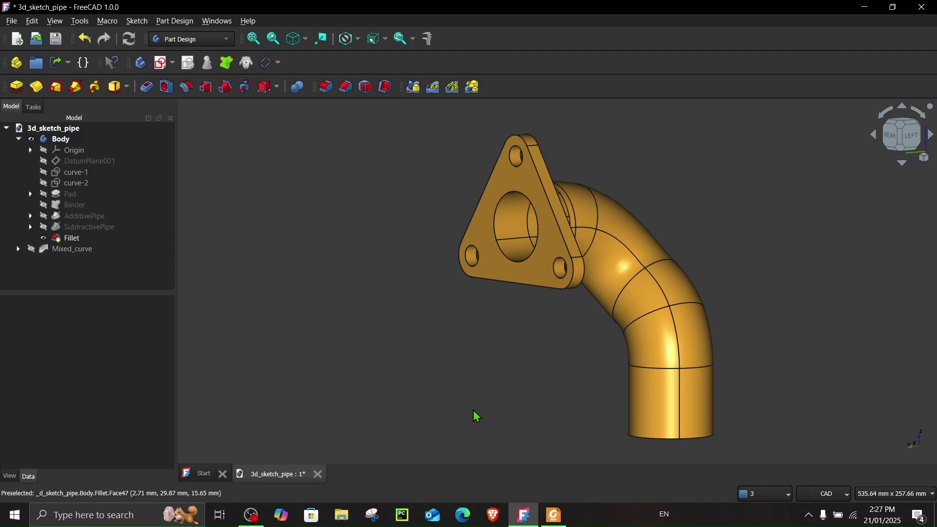
Show the curve-1 and curve-2 sketches of the finished pipe and hide its Fillet to view both curves
middle_click_drag(474, 412, 355, 361)
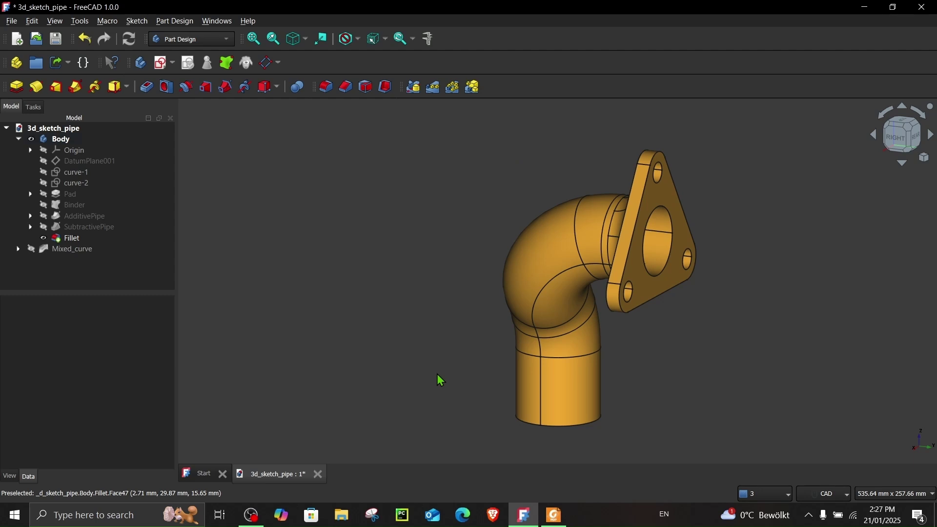
left_click(44, 172)
left_click(44, 183)
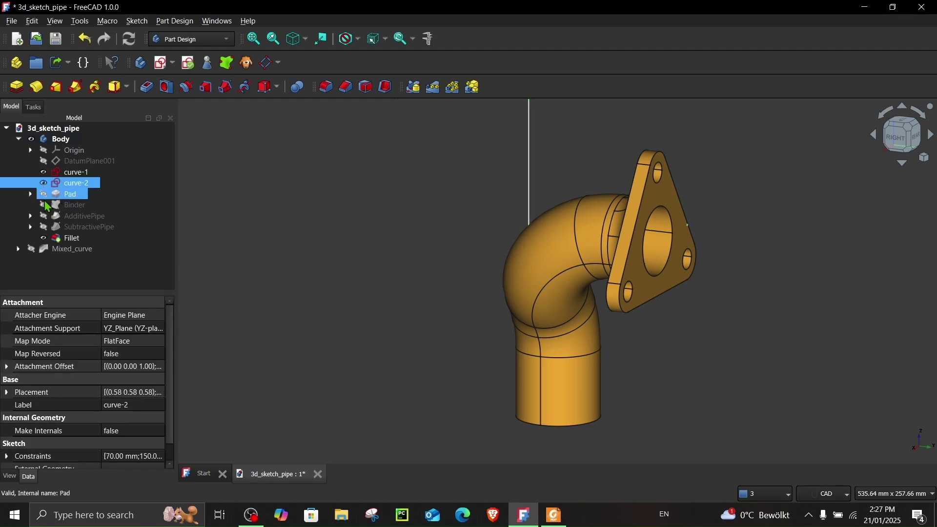
left_click(44, 238)
middle_click_drag(464, 314, 688, 308)
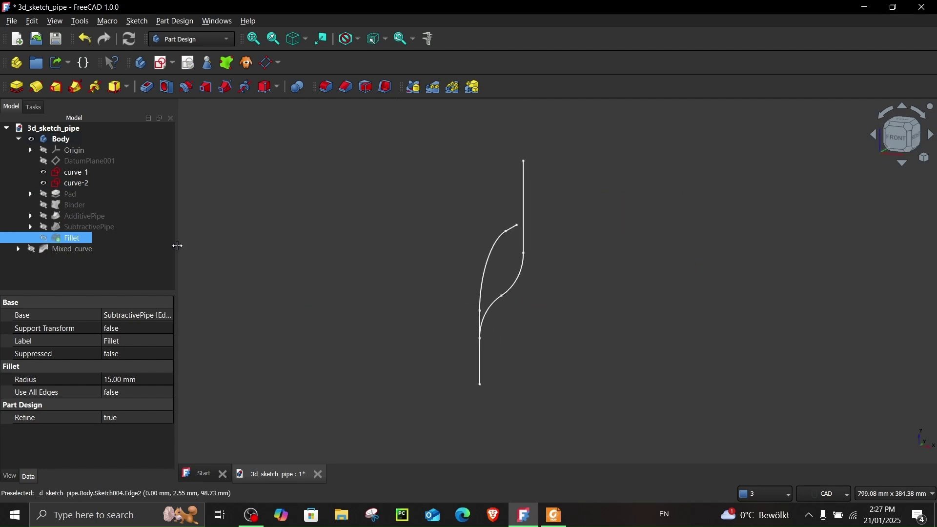
Show the Mixed_curve and hide curve-1 and curve-2 to inspect the projected 3D curve on its own
left_click(32, 249)
left_click(43, 172)
left_click(43, 183)
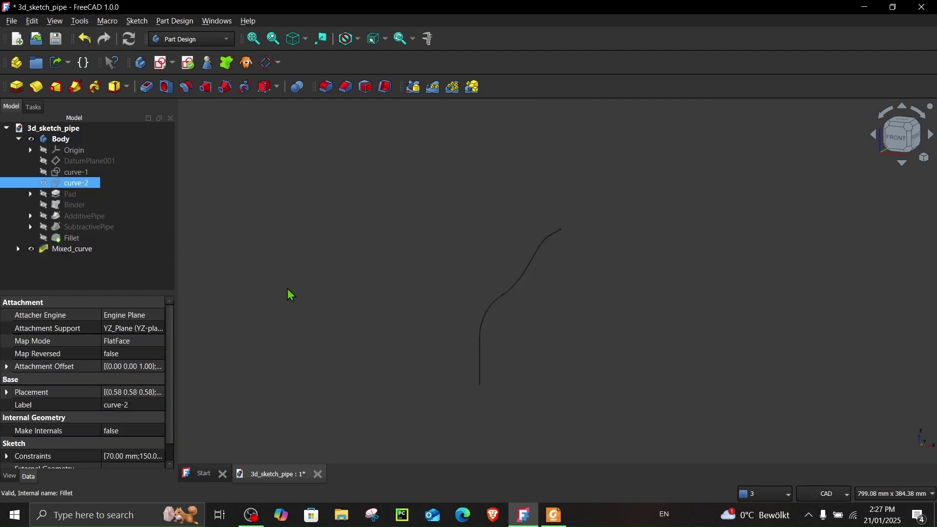
middle_click_drag(498, 322, 429, 329)
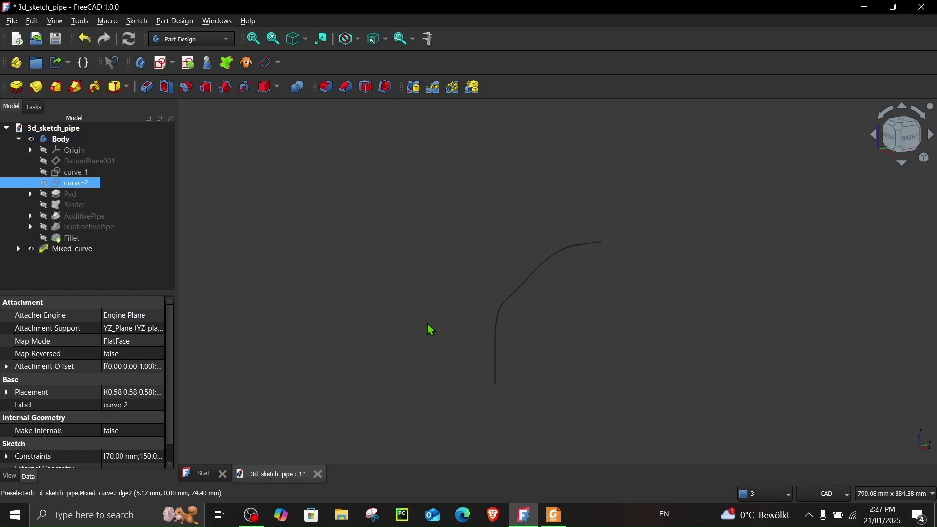
Show the SubtractivePipe stage of the model, and make the final Fillet visible again
left_click(45, 227)
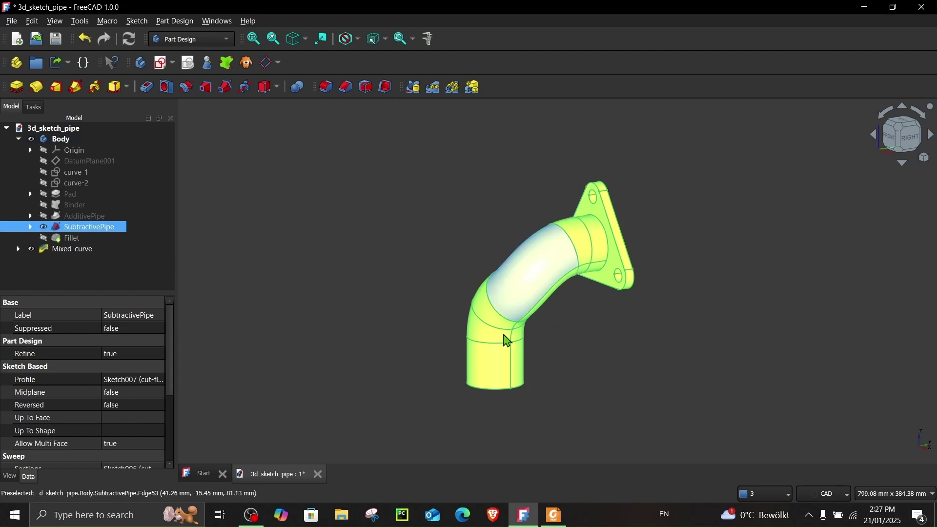
left_click(43, 238)
left_click(419, 384)
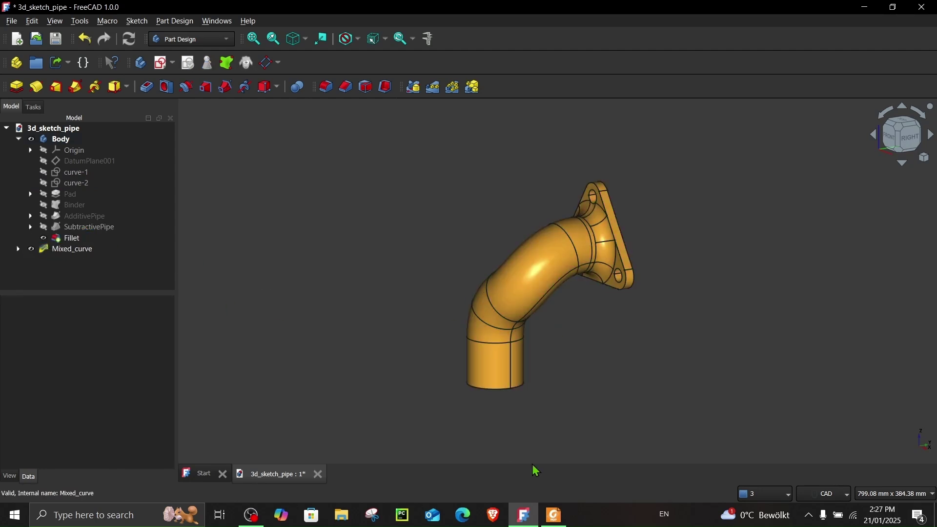
Switch to the Exercise 10 - Pipe PDF in Foxit Reader and look through the drawing and the modelling steps
left_click(556, 517)
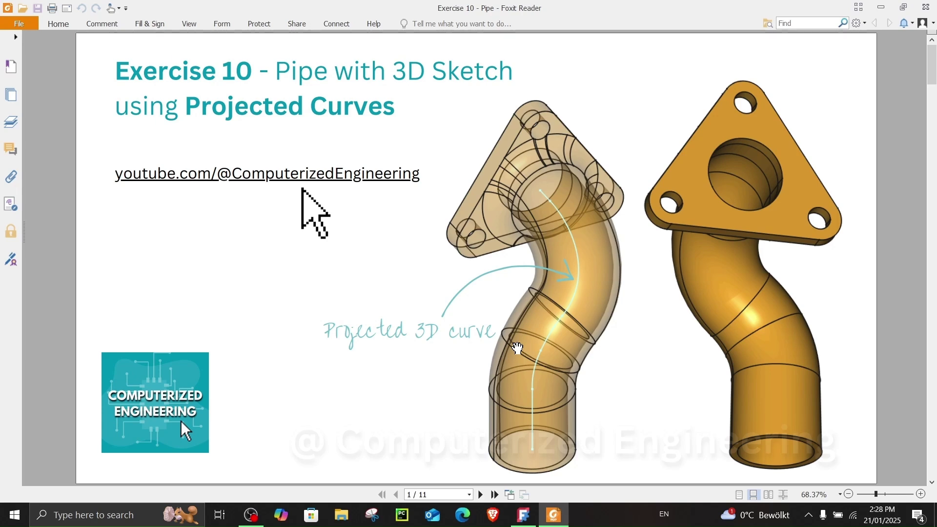
scroll(571, 390, "down", 12)
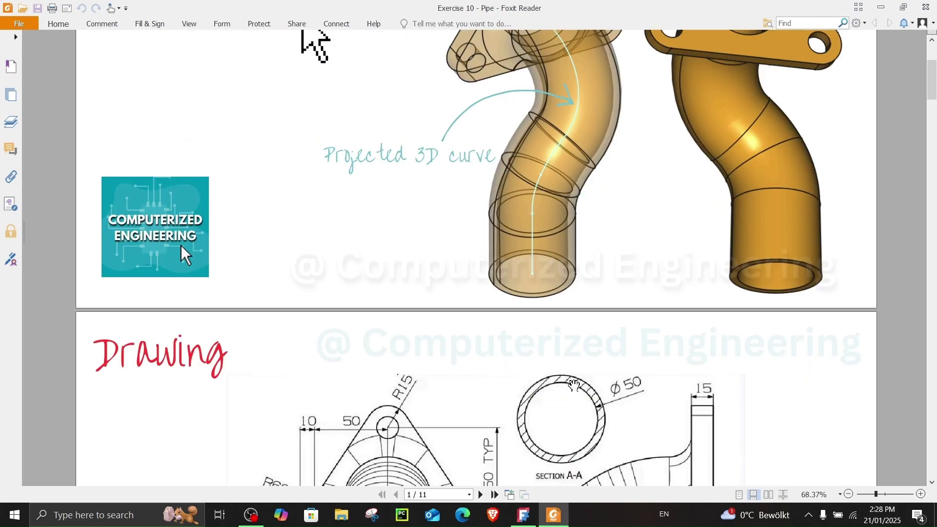
scroll(574, 385, "down", 15)
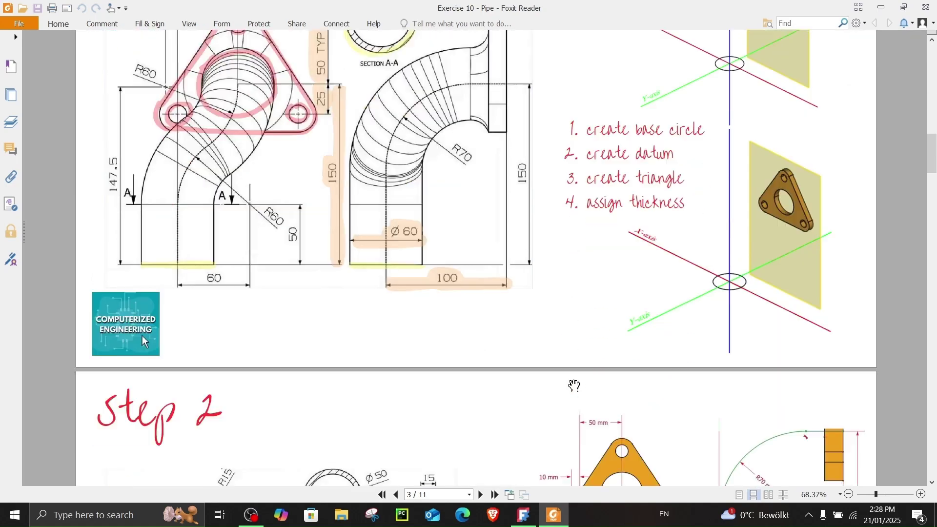
scroll(574, 385, "down", 15)
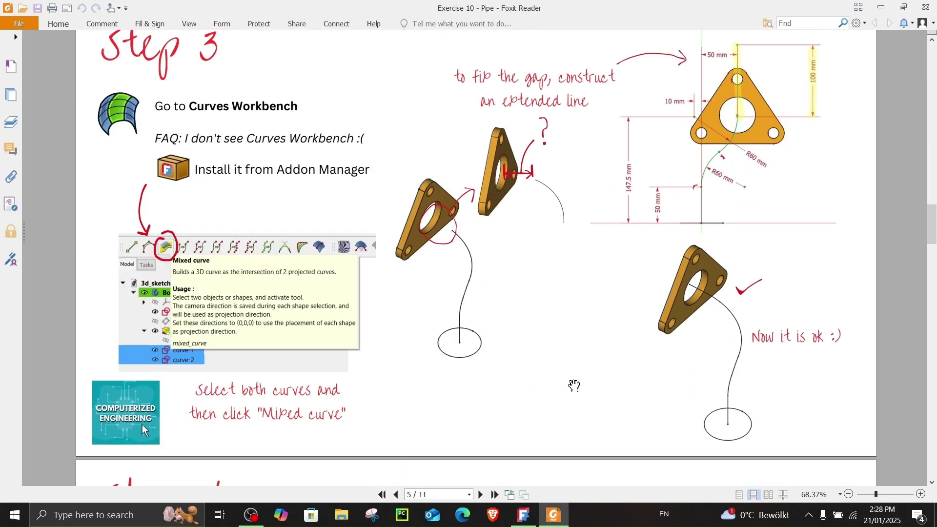
scroll(574, 385, "down", 15)
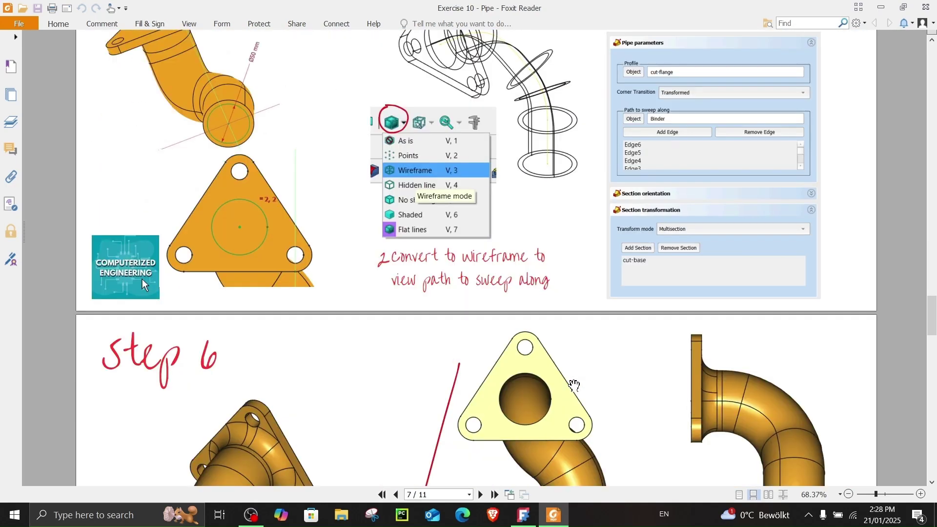
scroll(573, 385, "down", 3)
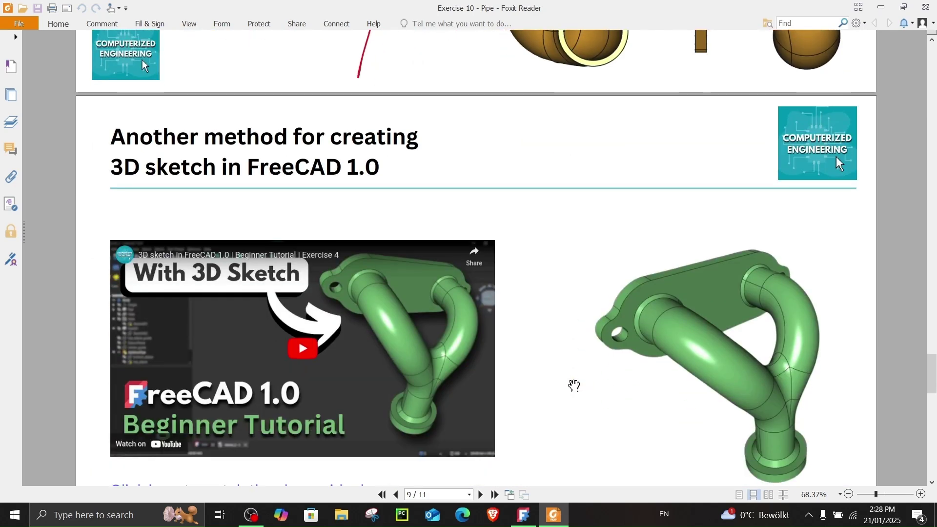
Examine the PDF's closing pages on another method for creating a 3D sketch with the Draft Polyline
scroll(574, 385, "down", 1)
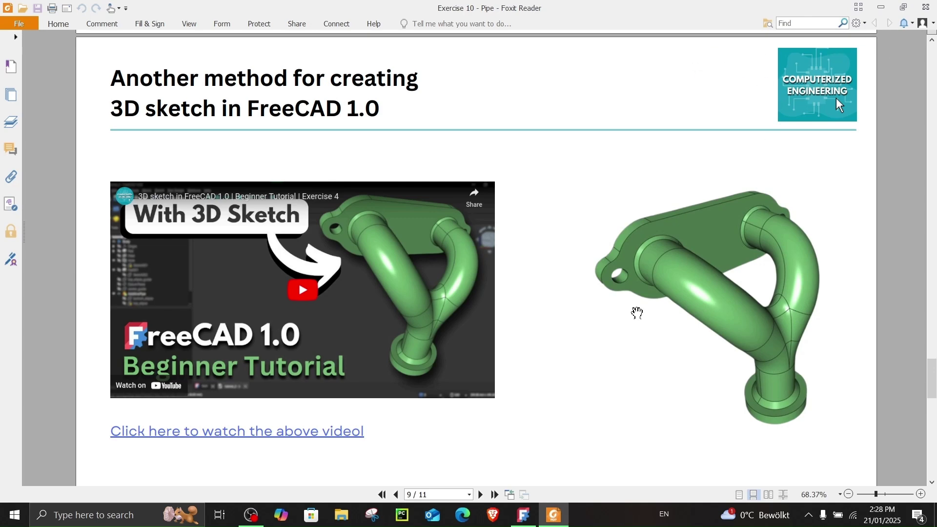
scroll(592, 338, "down", 10)
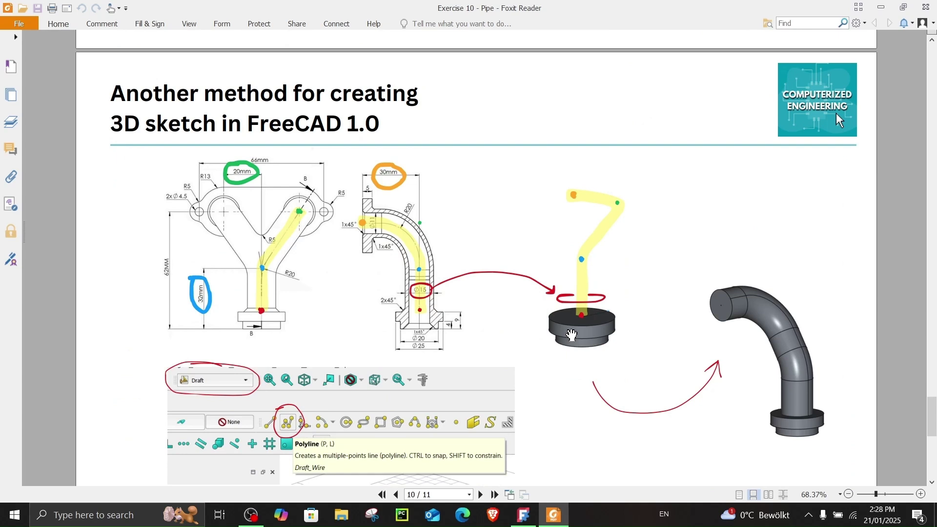
scroll(566, 325, "down", 1)
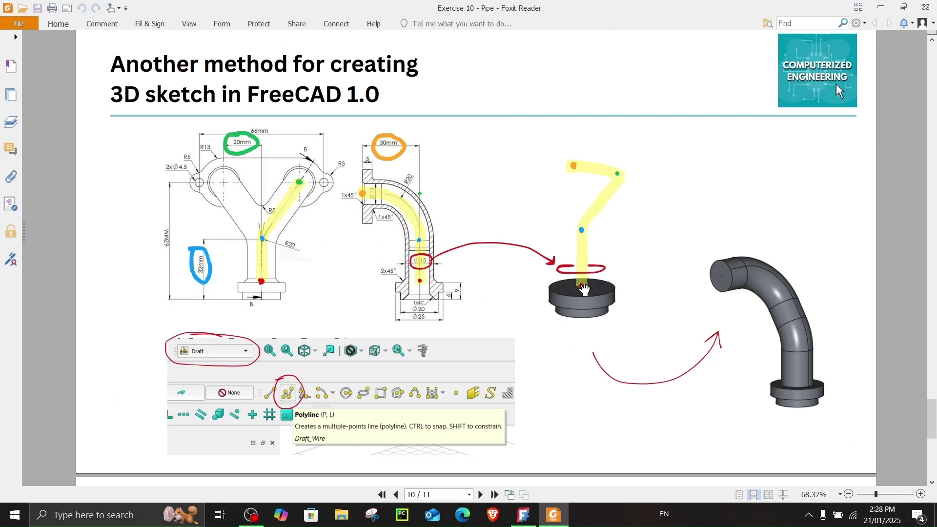
scroll(451, 276, "down", 2)
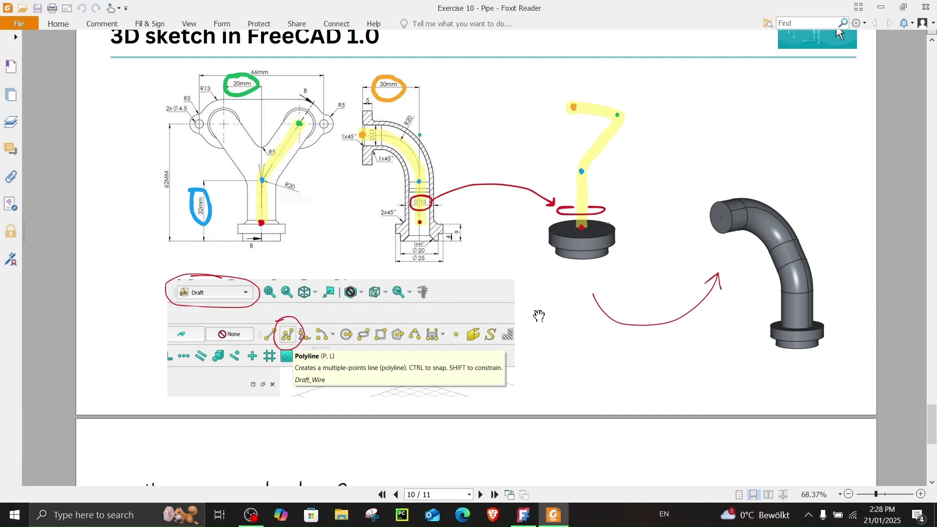
scroll(539, 316, "down", 5)
scroll(540, 323, "up", 8)
scroll(540, 323, "down", 10)
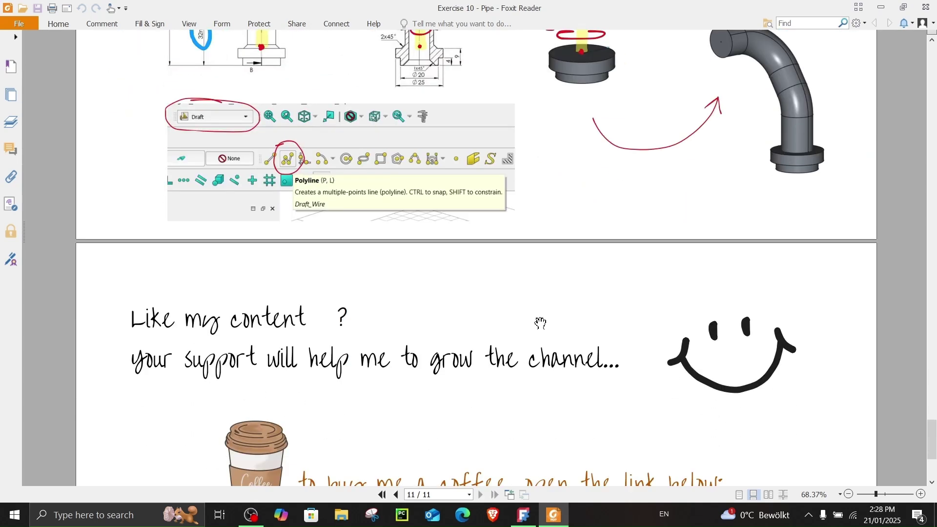
scroll(540, 323, "down", 7)
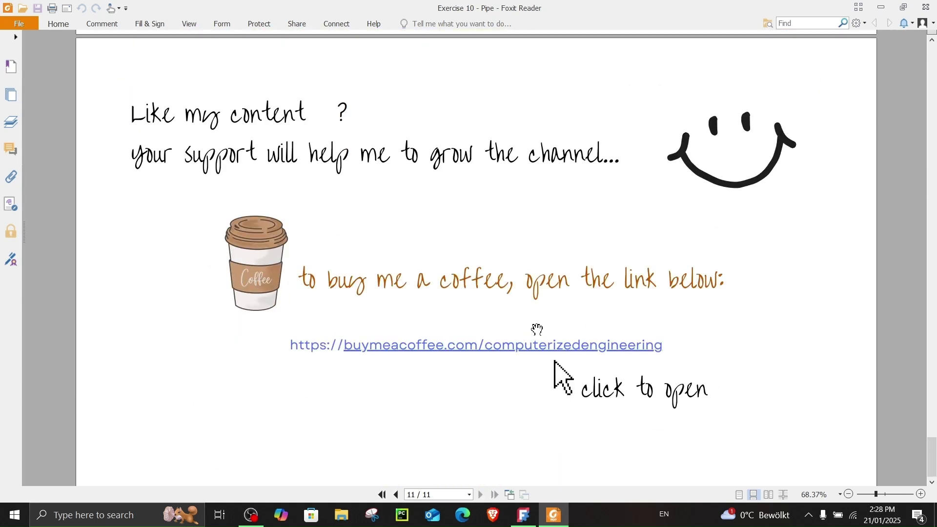
scroll(452, 359, "down", 2, "ctrl")
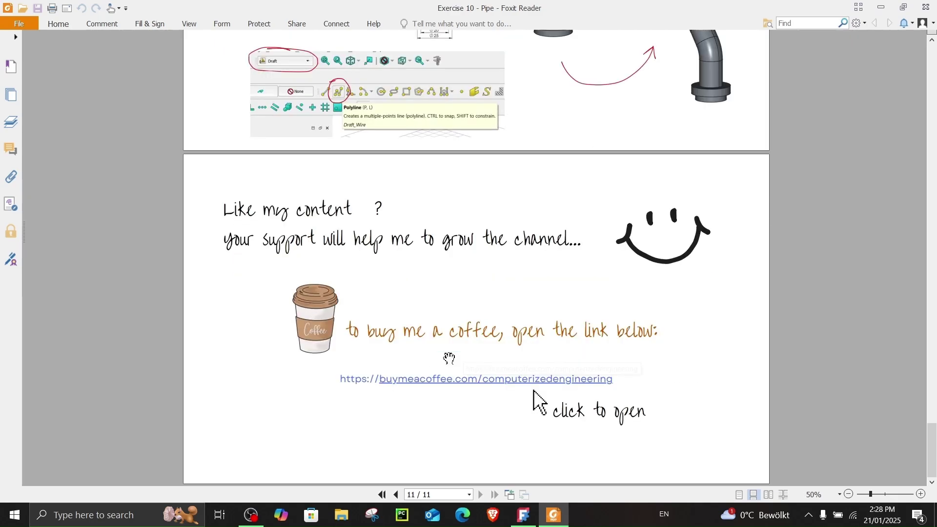
scroll(839, 410, "up", 3)
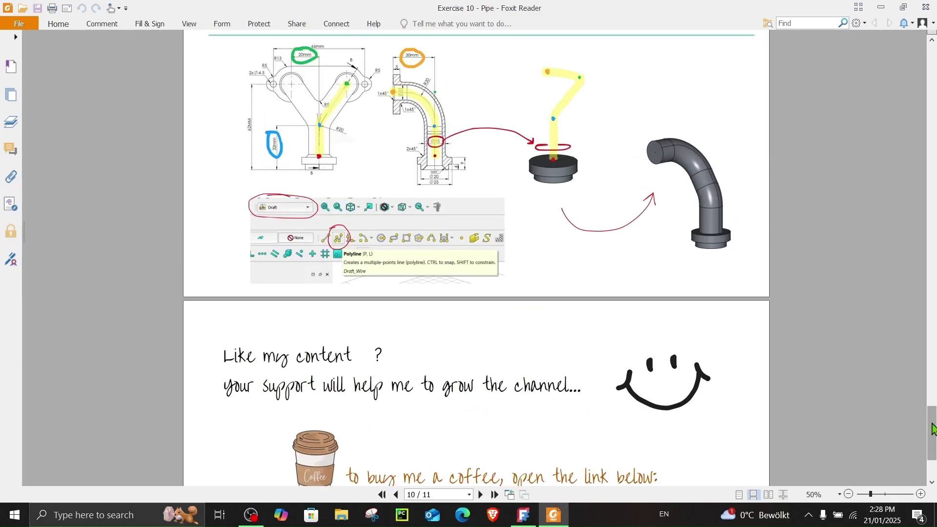
Return to the first page of the exercise PDF and switch back to FreeCAD
left_click_drag(931, 429, 928, 64)
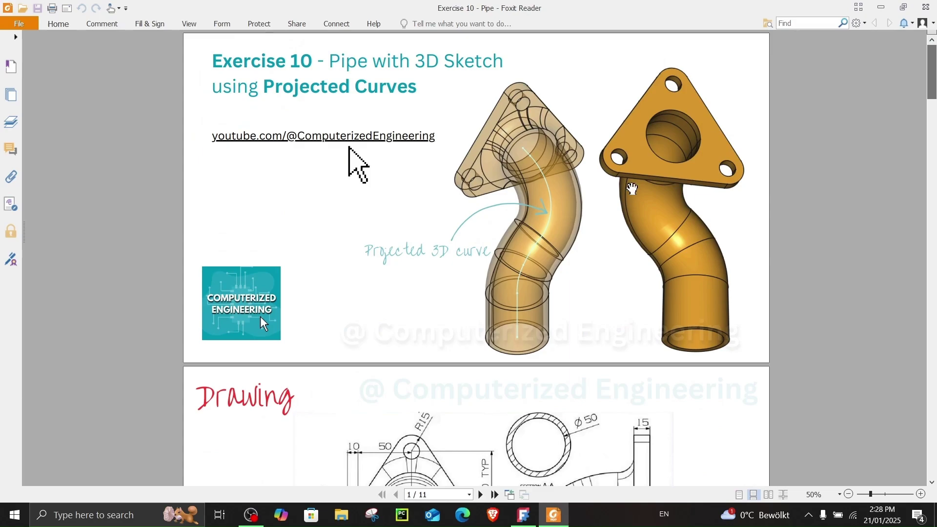
scroll(623, 187, "up", 2, "ctrl")
scroll(623, 188, "up", 2)
left_click(535, 522)
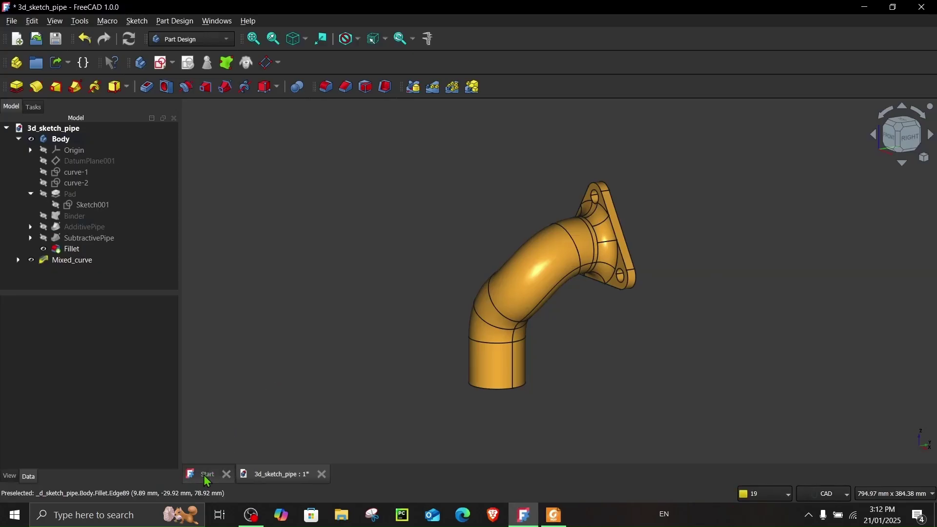
Create a new empty file, add a body to it and start a new sketch
left_click(207, 475)
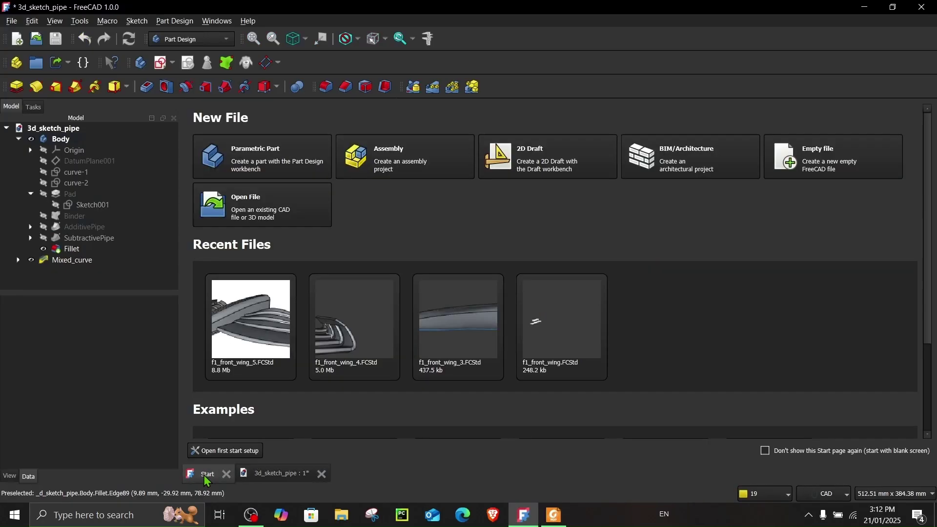
left_click(821, 167)
left_click(36, 107)
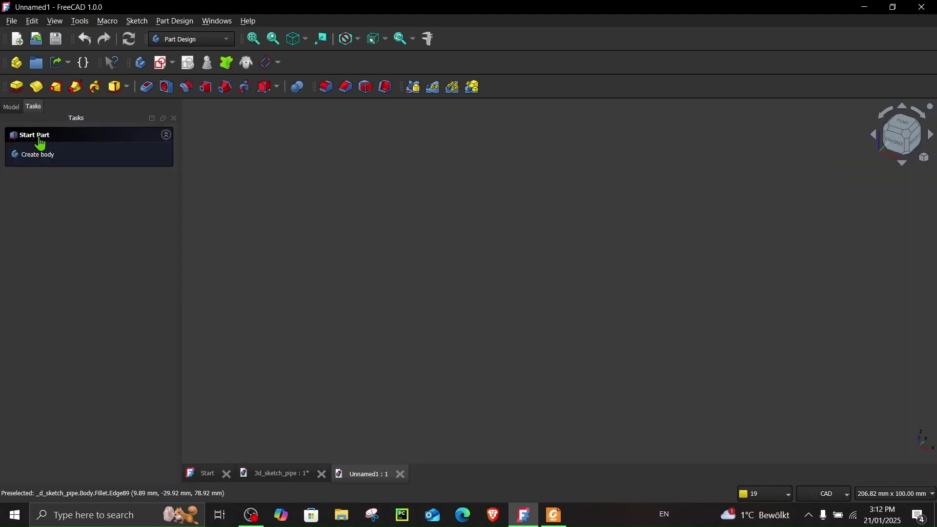
left_click(40, 151)
left_click(40, 153)
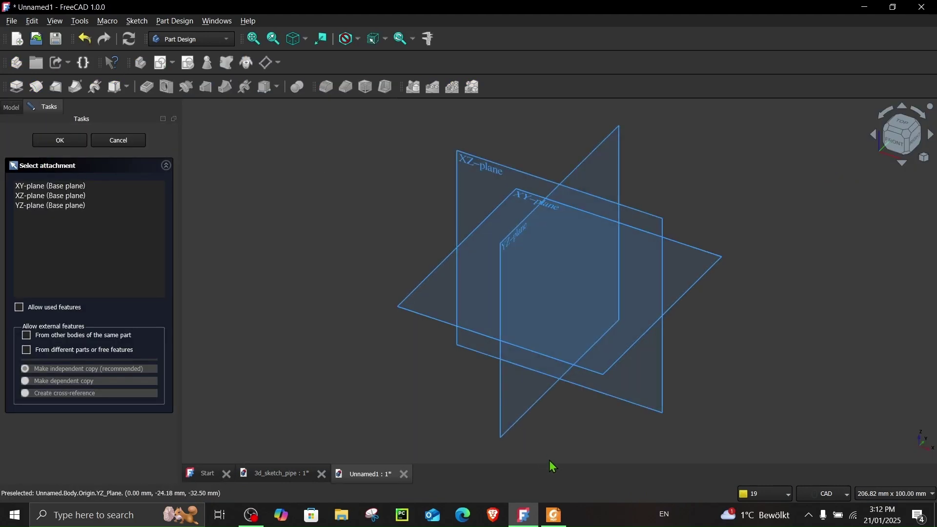
Check the Step 1 page of the exercise PDF for the base circle's diameter, and return to FreeCAD
left_click(554, 515)
scroll(538, 318, "down", 5)
scroll(538, 318, "down", 10)
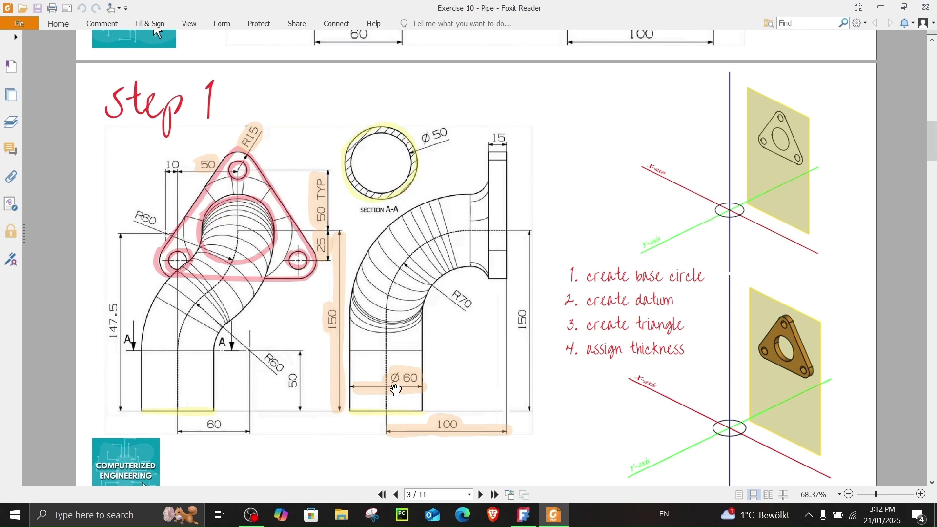
left_click(880, 7)
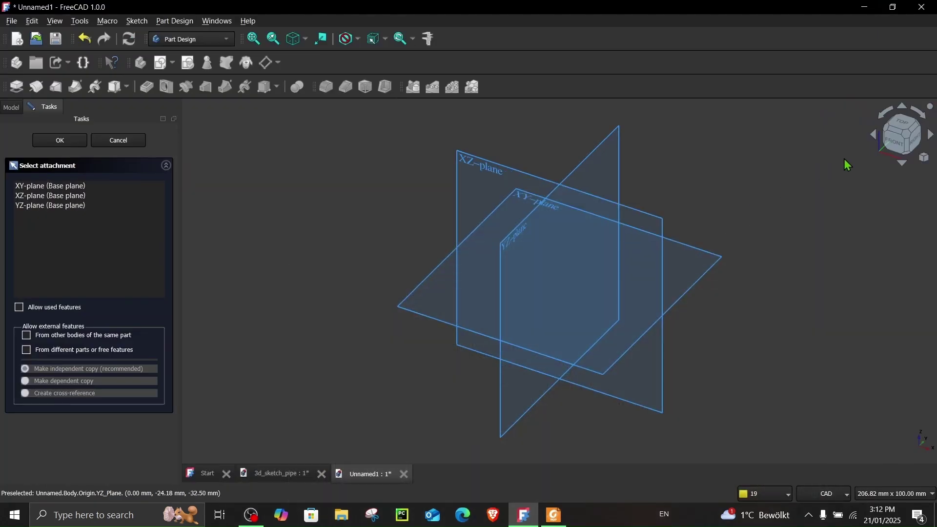
Sketch a 60 mm diameter circle centred on the origin of the XY-plane, close the sketch and show the model tree
left_click(909, 128)
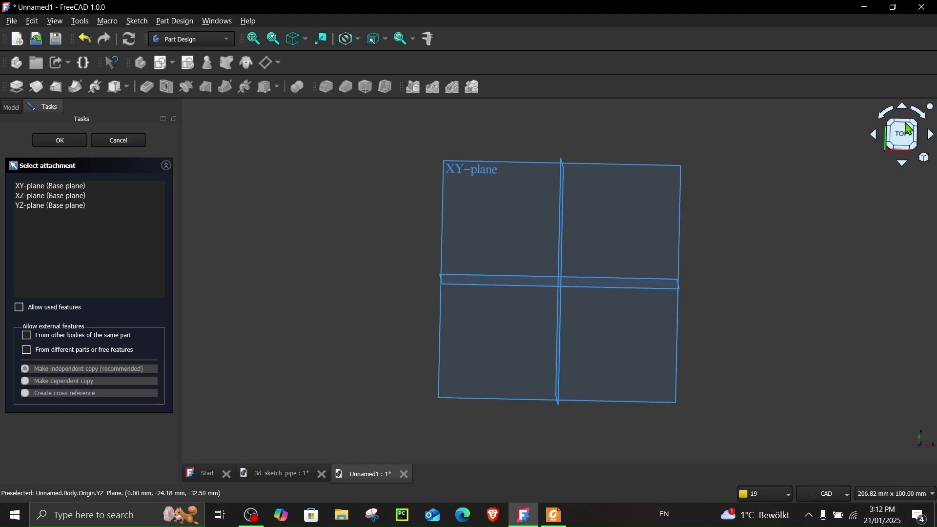
left_click(470, 162)
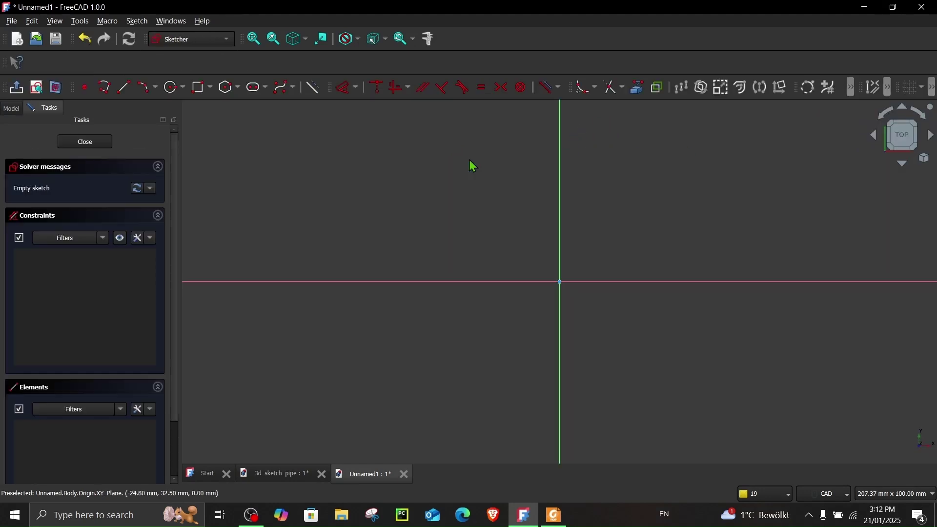
left_click(170, 92)
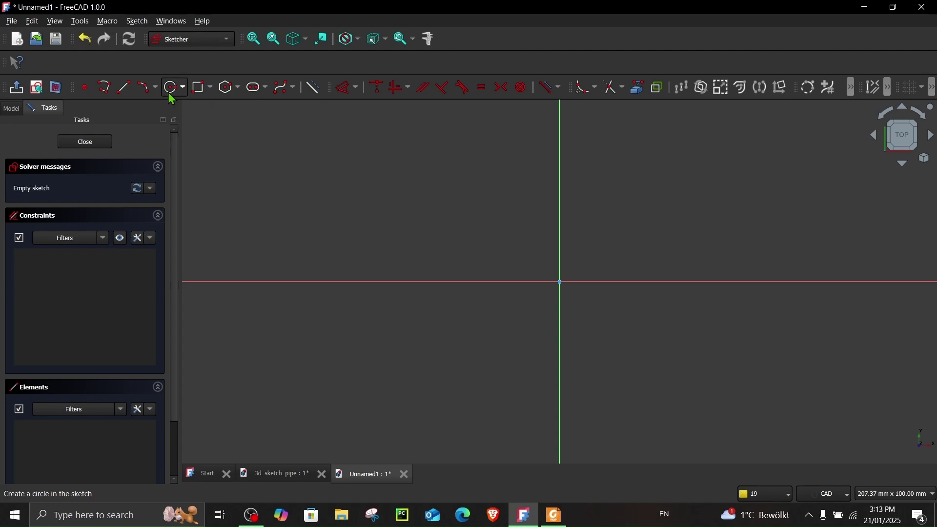
left_click(560, 281)
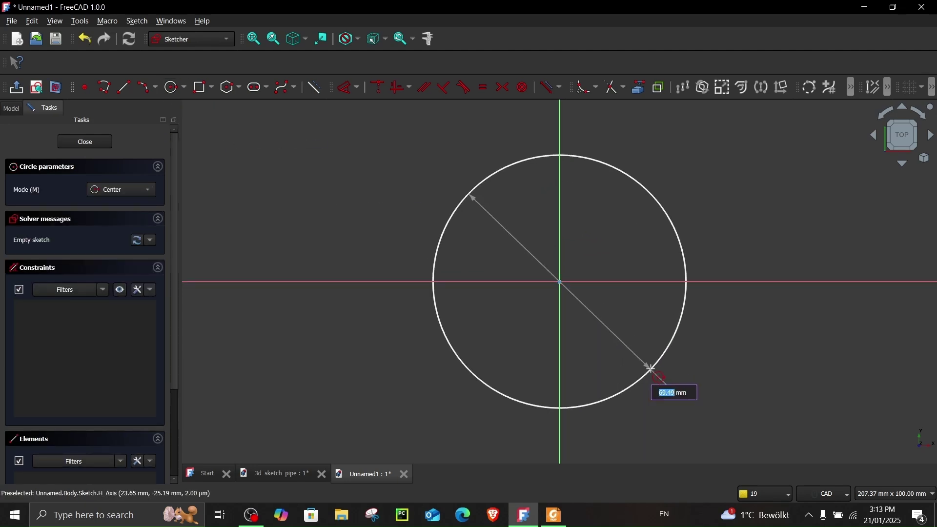
key("Return")
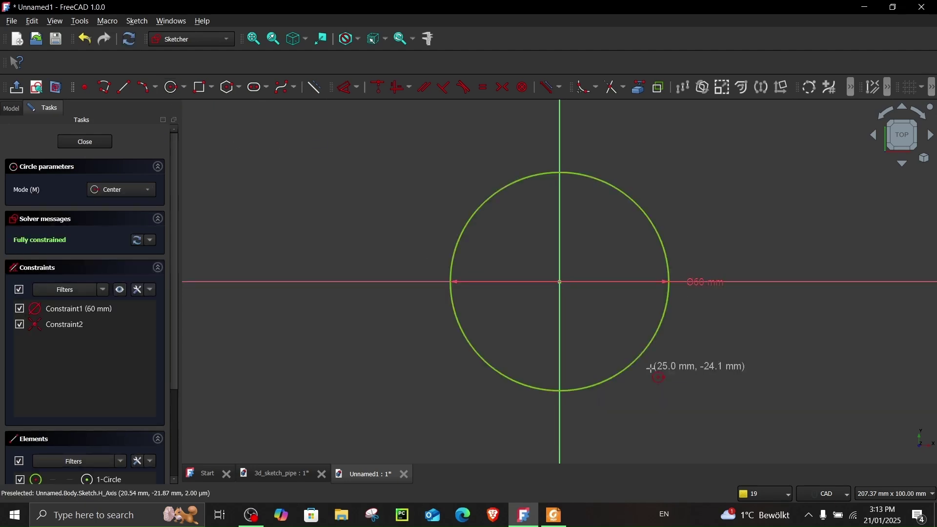
left_click(83, 142)
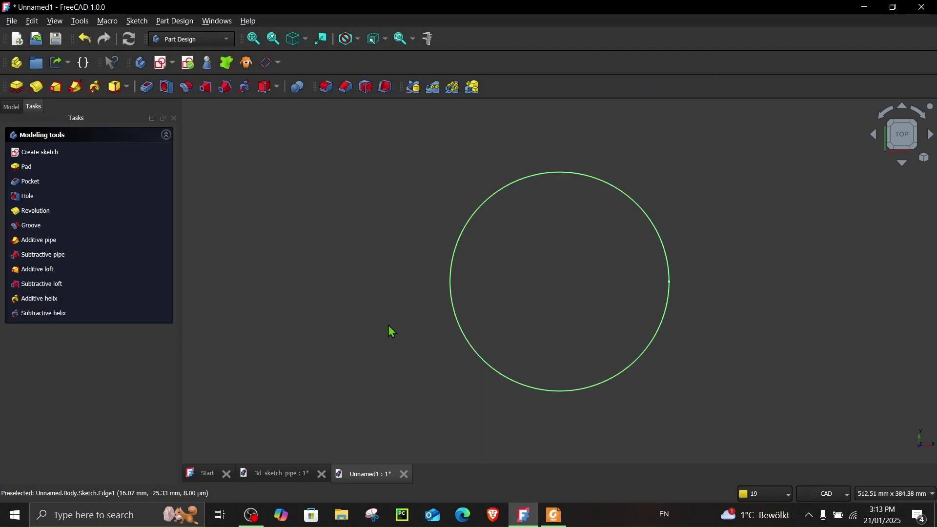
left_click(11, 107)
scroll(341, 324, "down", 1)
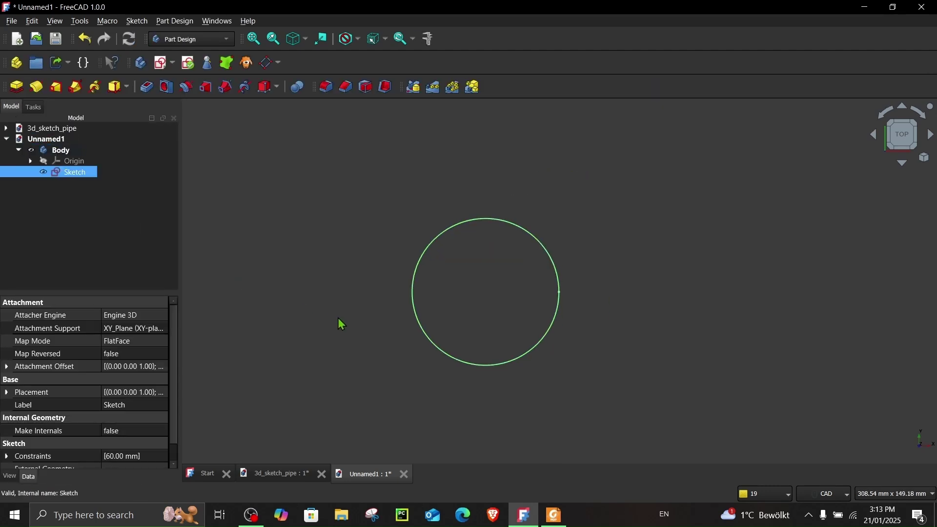
Check the Step 1 page of the exercise PDF for the datum plane's position, and return to FreeCAD
middle_click_drag(341, 324, 396, 319)
scroll(369, 311, "down", 3)
left_click(553, 515)
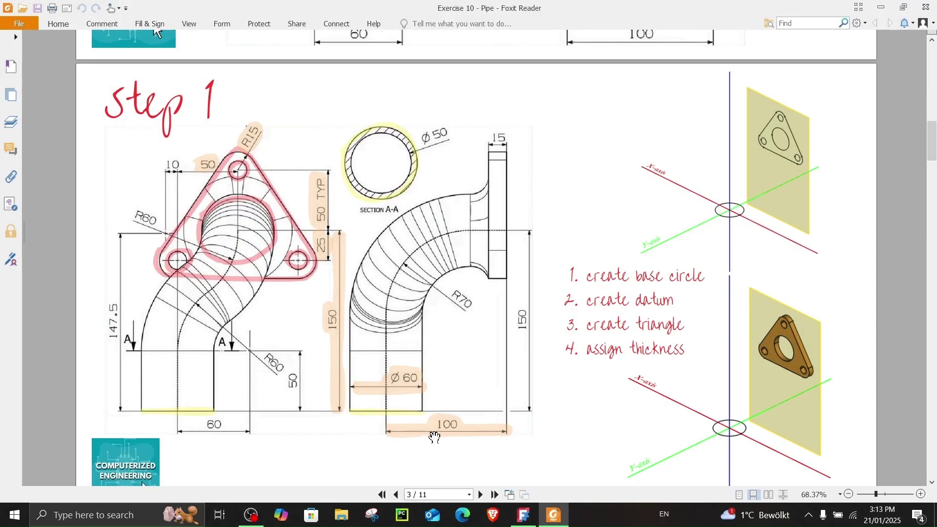
left_click(523, 516)
Show the body's origin planes and axes in an angled view around the base circle
left_click(68, 161)
key("space")
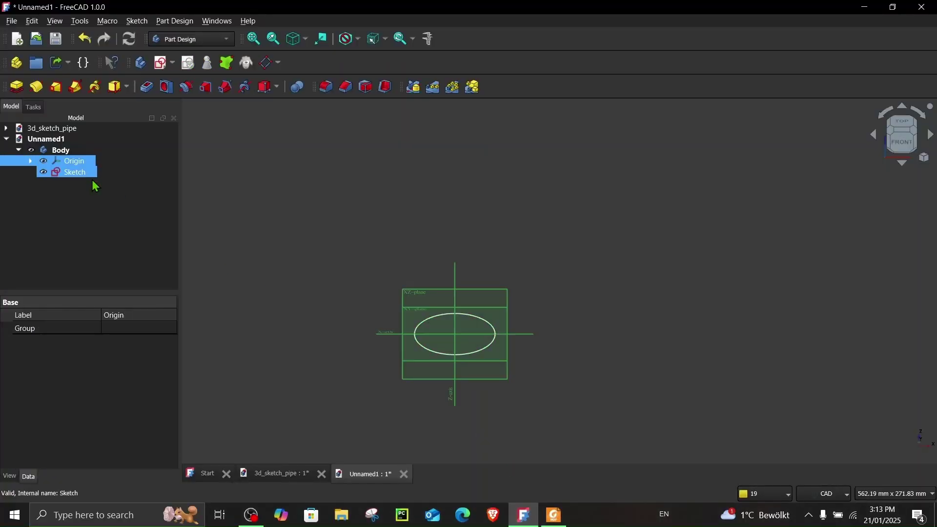
scroll(414, 328, "up", 3)
middle_click_drag(414, 328, 350, 309)
middle_click_drag(315, 241, 303, 253)
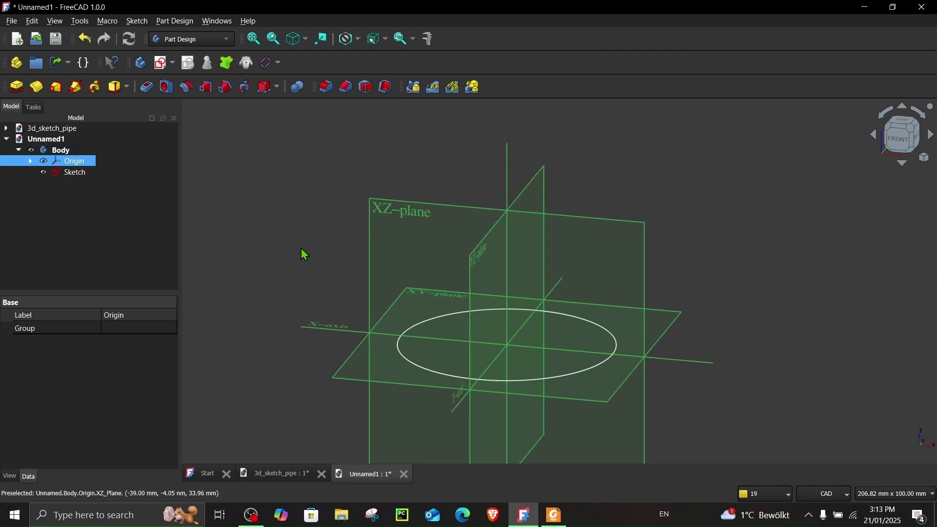
Create a datum plane and attach it to the XZ-plane in Plane face mode
left_click(267, 73)
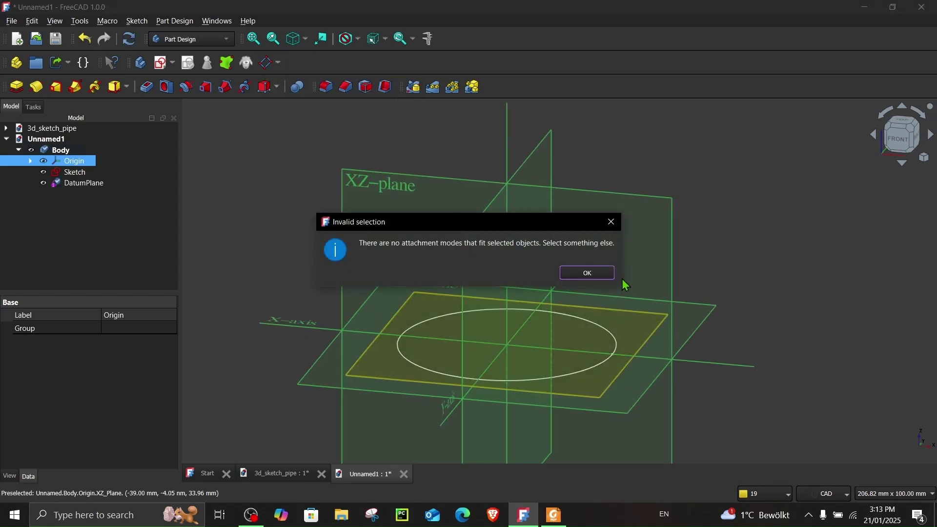
left_click(597, 274)
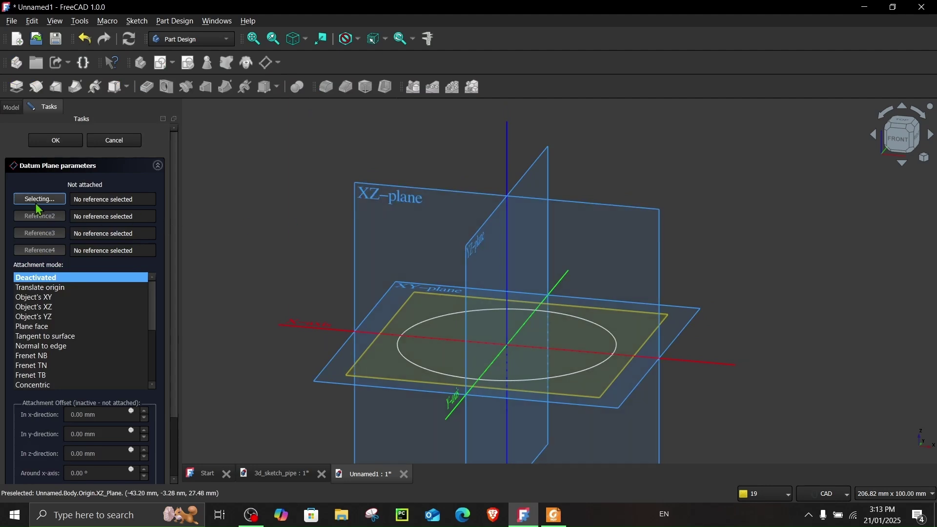
left_click(379, 187)
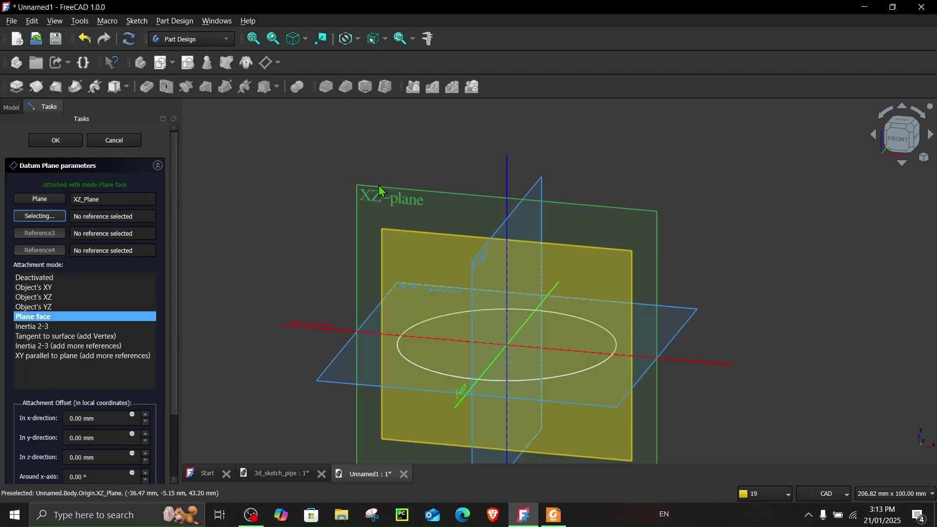
Offset the datum plane 100 mm in the z-direction, flip its sides and accept the plane
left_click_drag(174, 326, 166, 402)
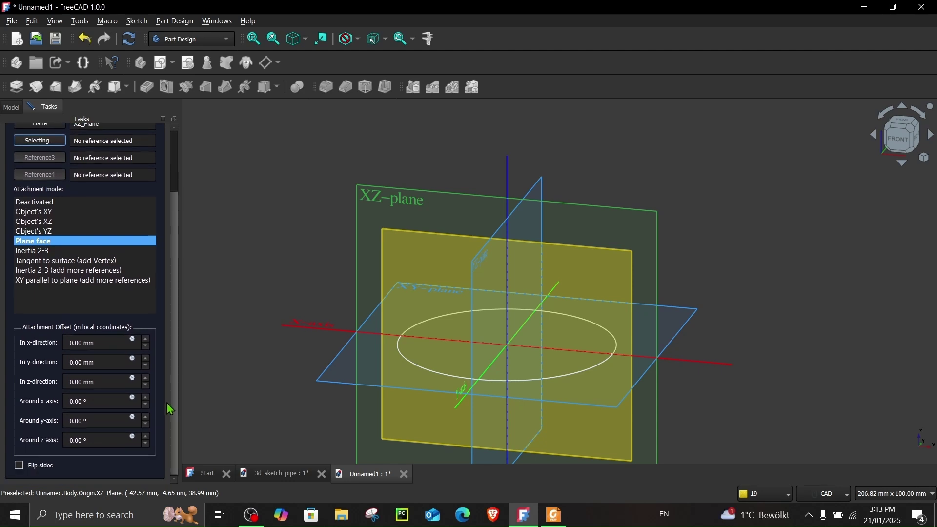
double_click(103, 384)
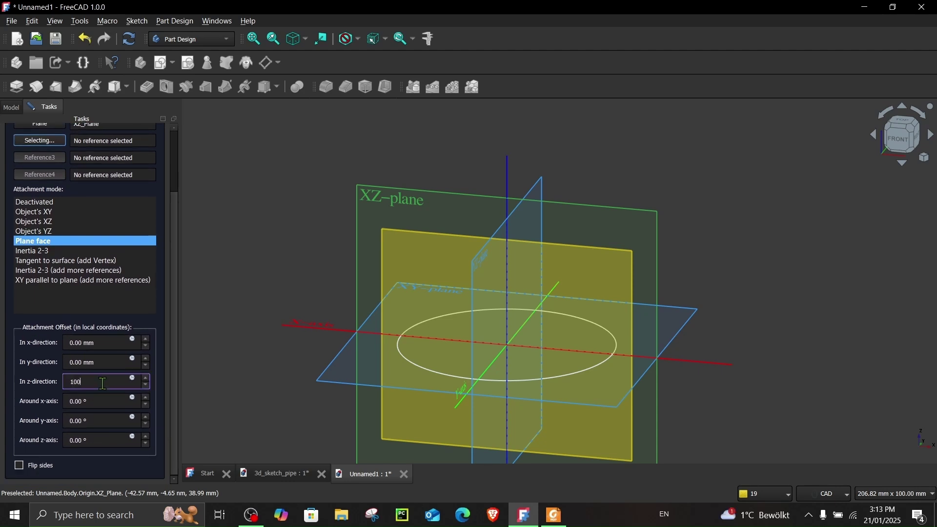
key("Return")
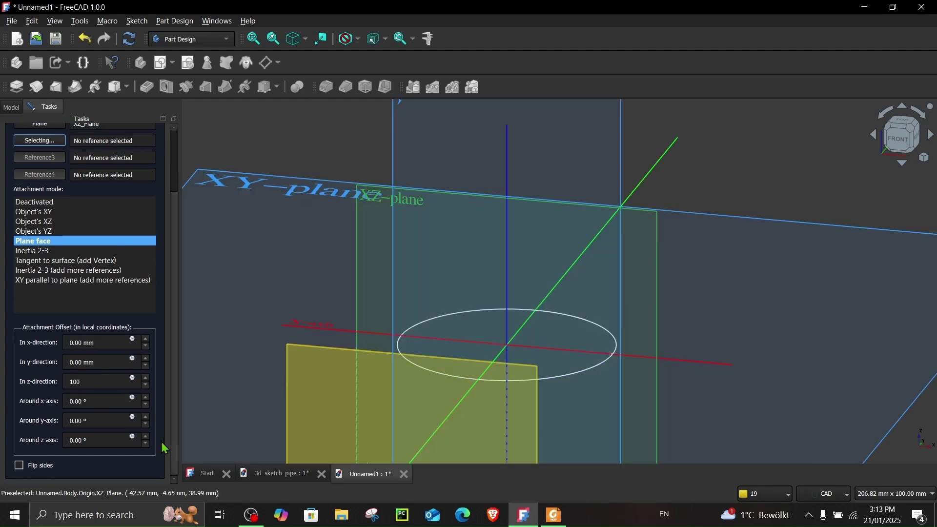
left_click(19, 466)
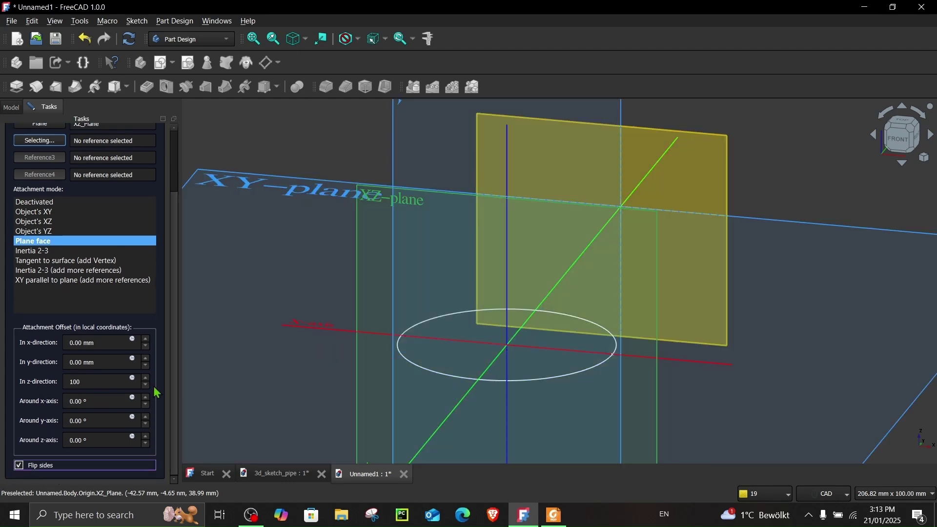
scroll(174, 298, "up", 5)
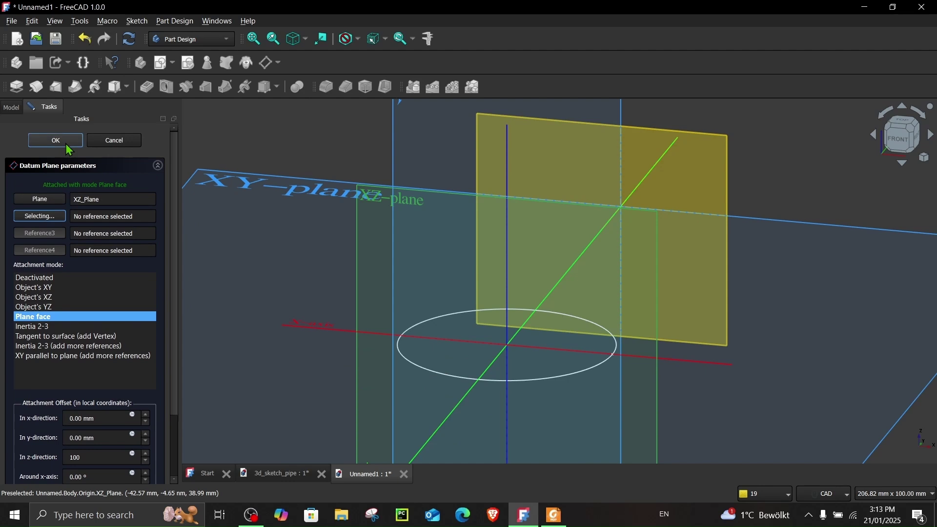
left_click(68, 149)
Hide the body's origin and the datum plane, leaving the base circle shown
left_click(54, 161)
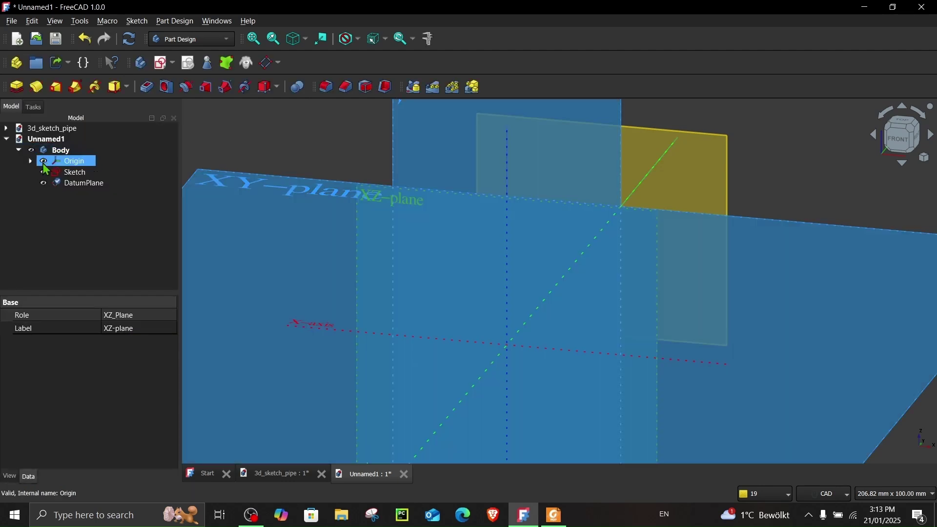
left_click(43, 161)
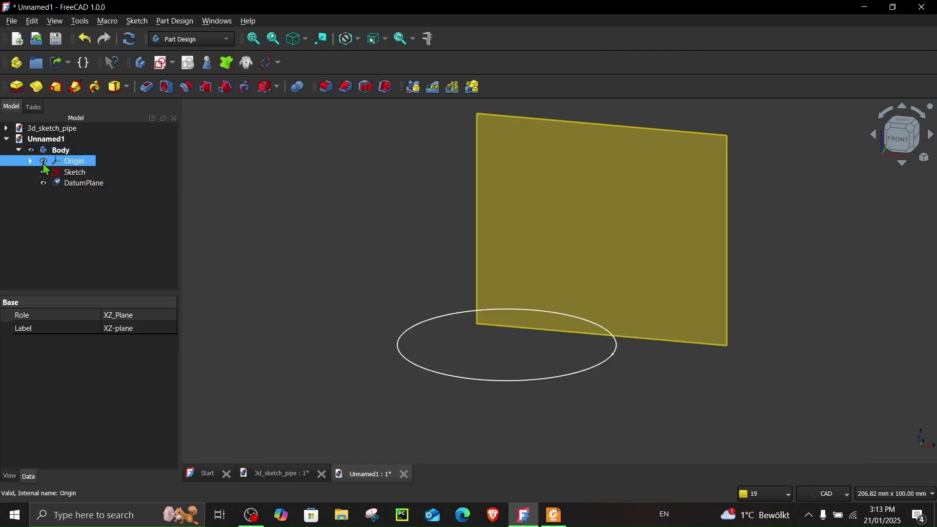
scroll(255, 251, "down", 1)
left_click(44, 184)
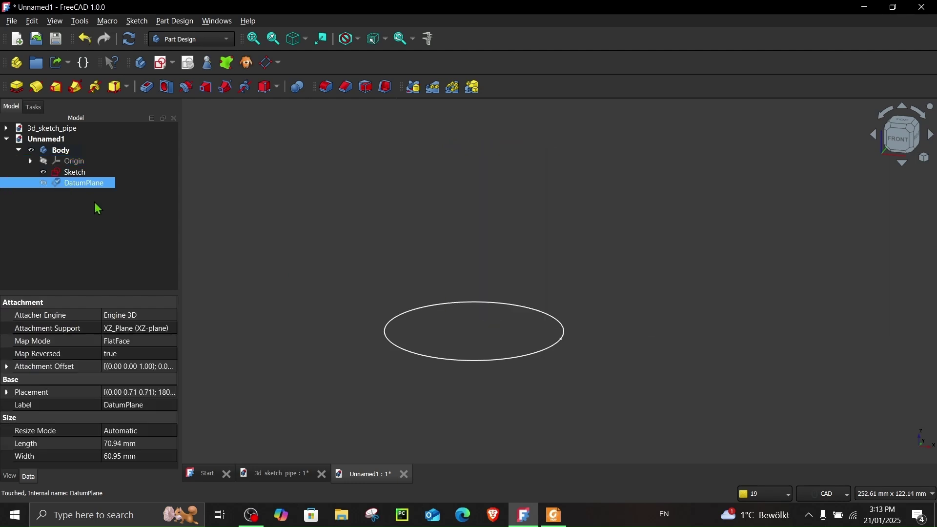
Start a new sketch on the datum plane and orient the view to the front
left_click(164, 64)
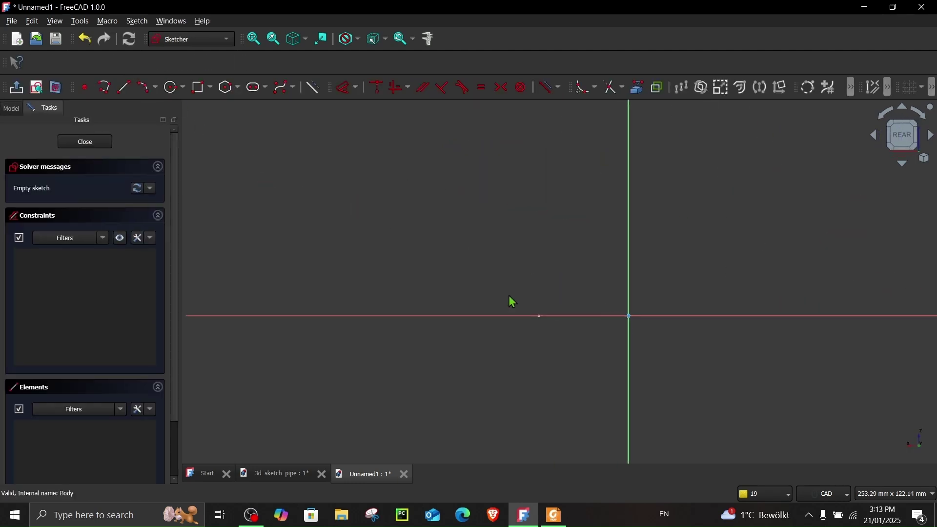
mouse_move(510, 303)
middle_mouse_down()
mouse_move(499, 313)
mouse_move(561, 338)
mouse_move(891, 317)
middle_mouse_up()
mouse_move(409, 349)
middle_mouse_down()
mouse_move(443, 353)
mouse_move(408, 366)
middle_mouse_up()
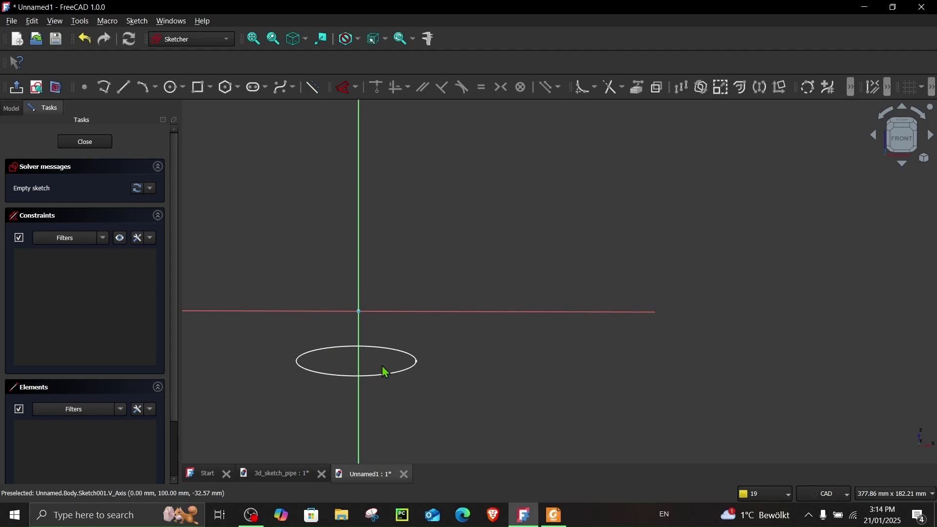
left_click(903, 146)
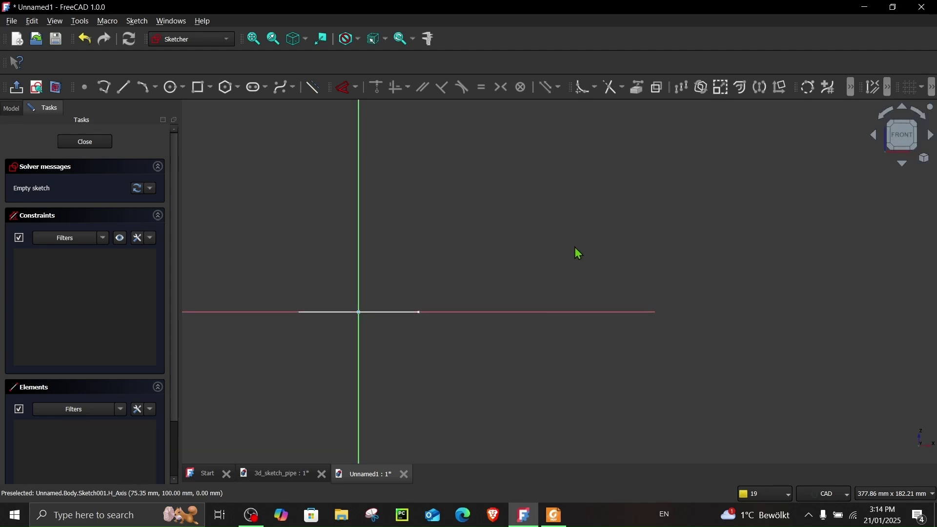
middle_click_drag(457, 240, 518, 260)
Check the flange drawing in the exercise PDF and sketch a closed triangle with a horizontal base above the horizontal axis
left_click(554, 515)
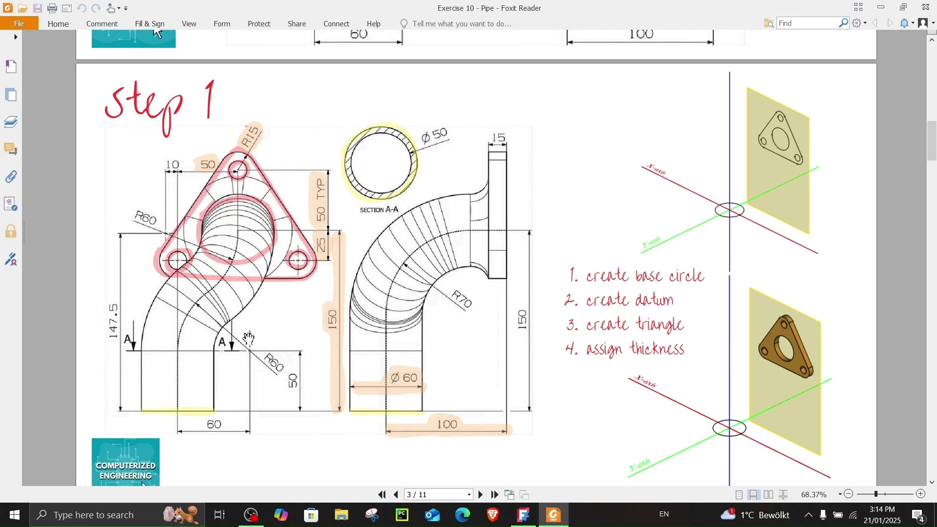
left_click(880, 7)
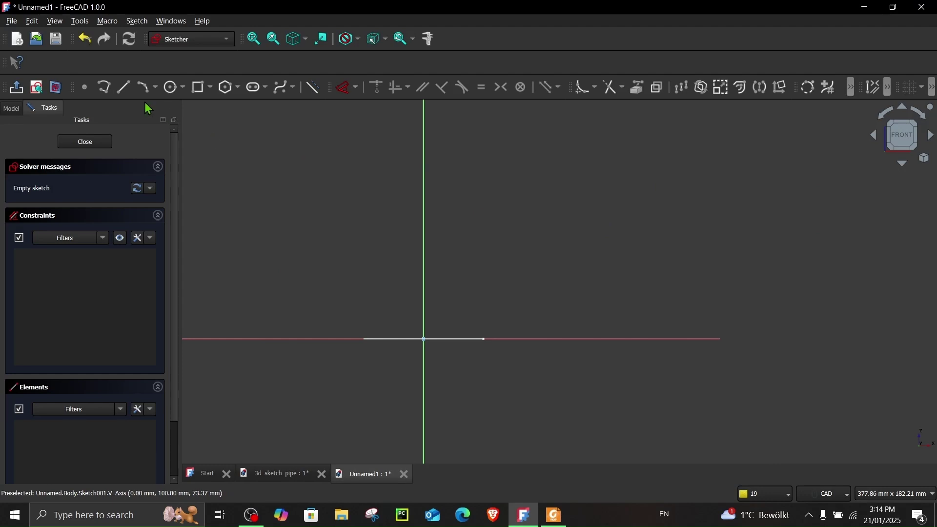
left_click(347, 88)
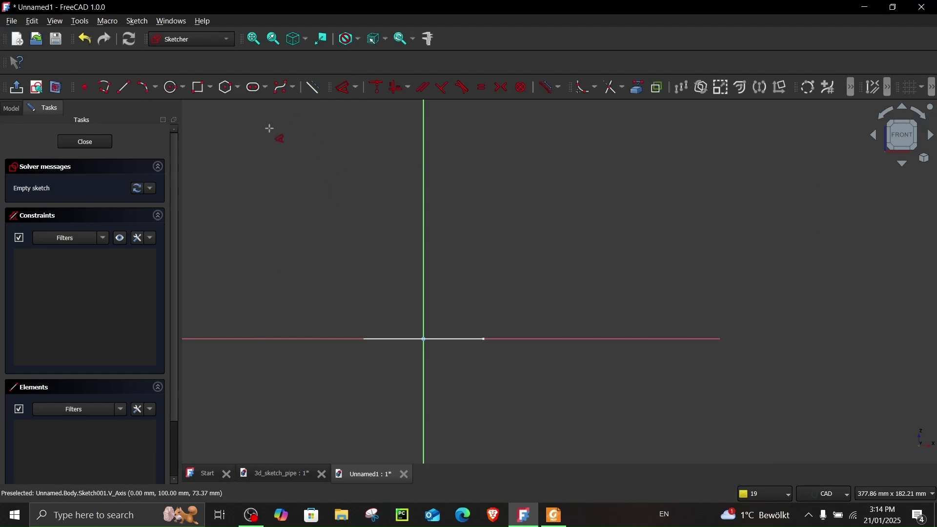
left_click(104, 88)
scroll(498, 231, "up", 2)
left_click(408, 280)
left_click(496, 130)
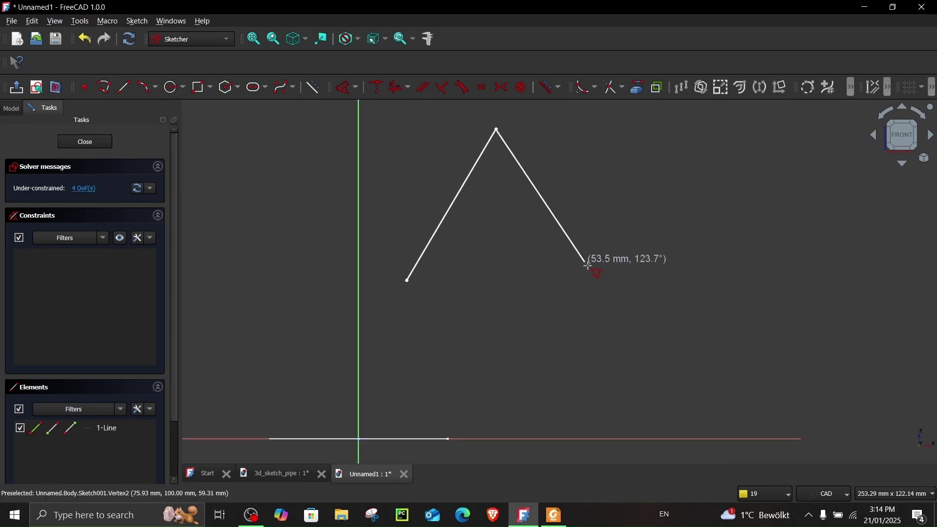
left_click(592, 274)
left_click(407, 280)
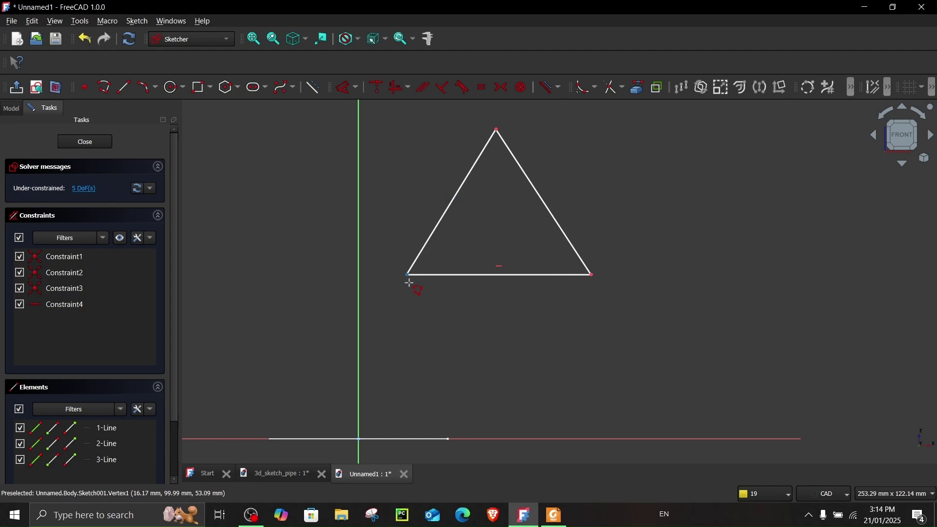
left_click(370, 234)
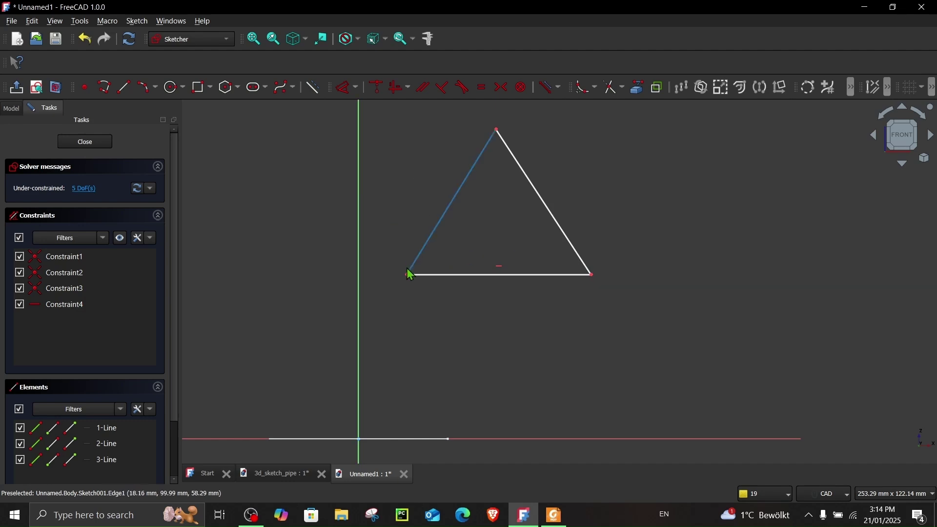
Reshape the triangle by moving its lower-left corner down and outward and its apex slightly to the left
left_click_drag(408, 275, 398, 290)
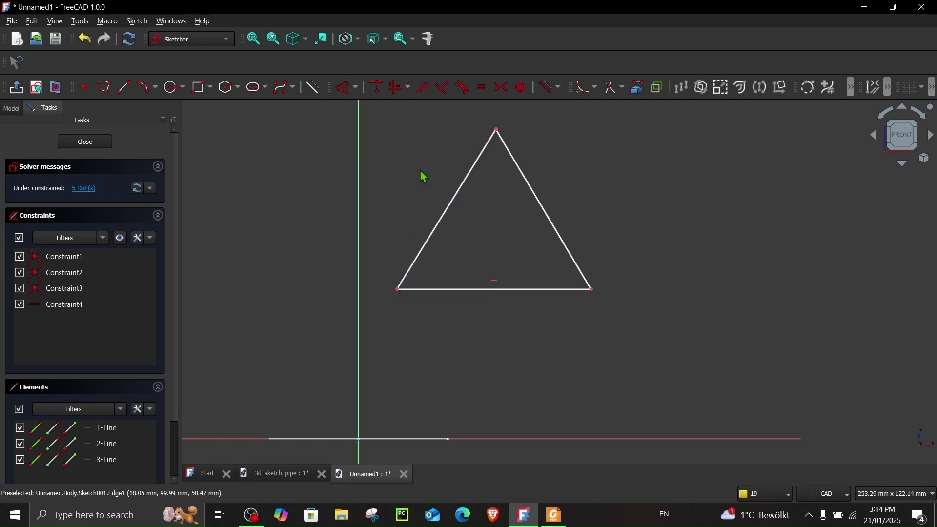
middle_click_drag(417, 173, 386, 184)
mouse_move(467, 143)
left_mouse_down()
mouse_move(479, 155)
mouse_move(457, 147)
left_mouse_up()
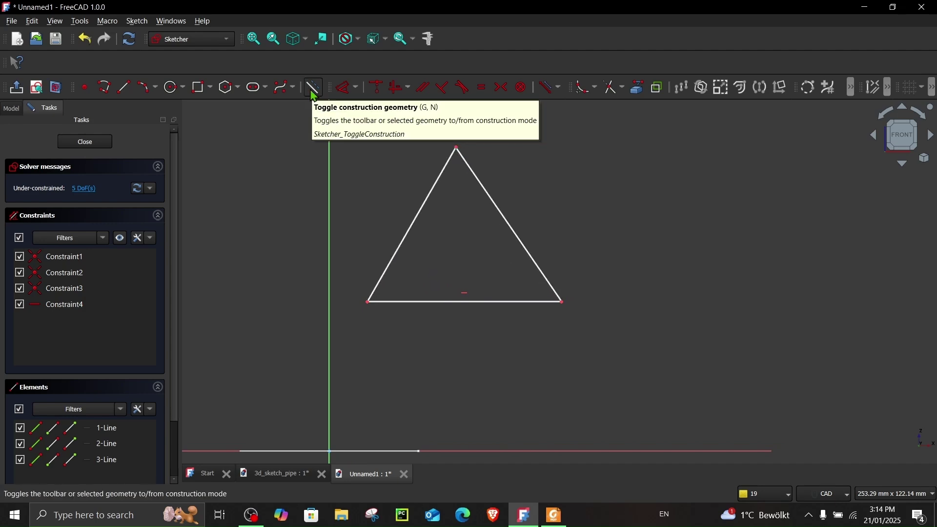
Draw a construction line from the triangle's apex to the midpoint of its base
left_click(123, 87)
left_click(457, 147)
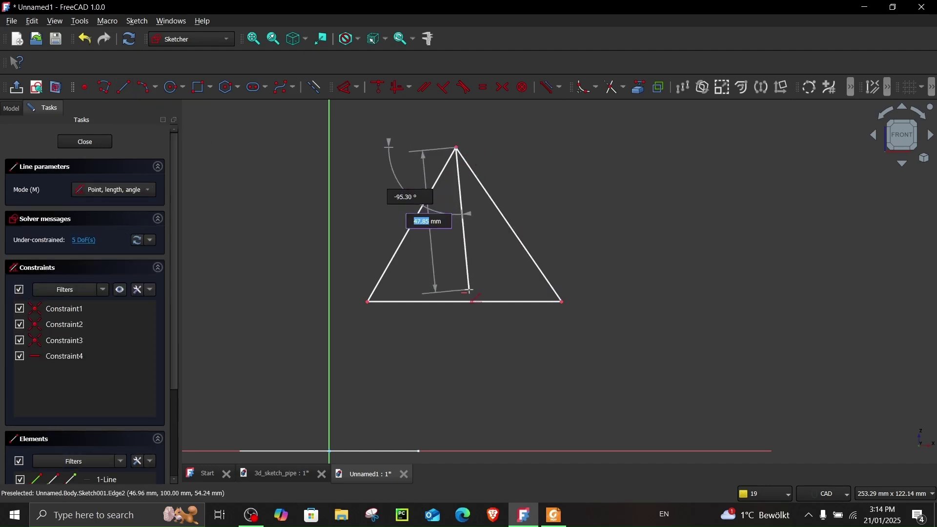
left_click(465, 302)
right_click(464, 271)
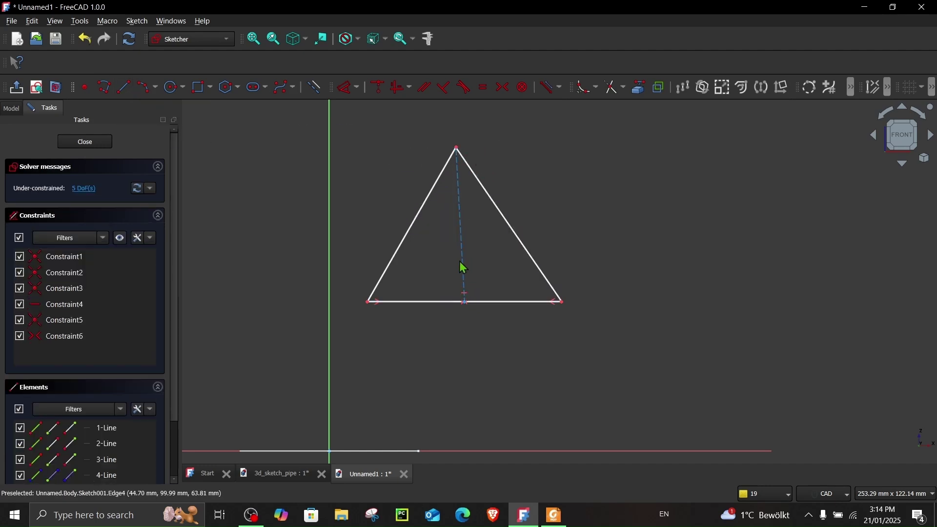
Constrain the construction line perpendicular to the triangle's base, and enlarge the triangle by moving its side and lower-left corner
left_click(464, 268)
left_click(493, 301)
left_click(444, 87)
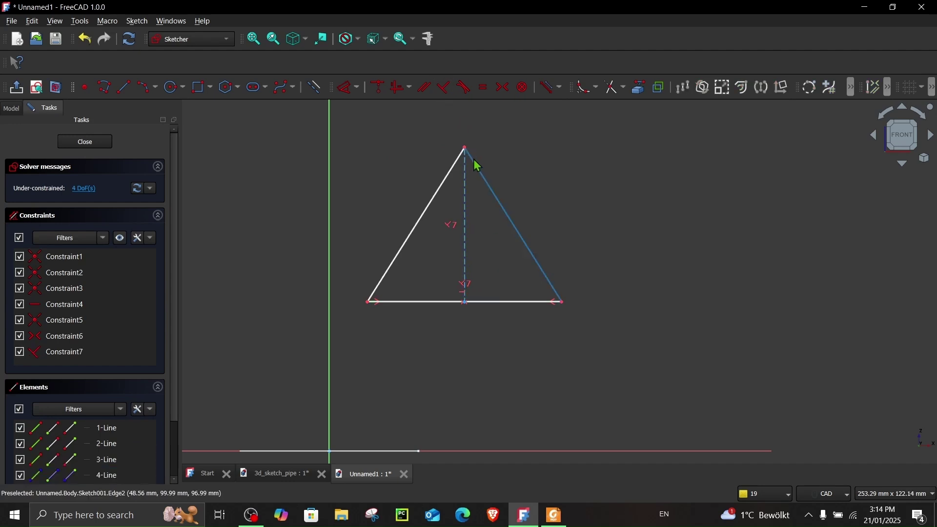
left_click_drag(478, 169, 501, 176)
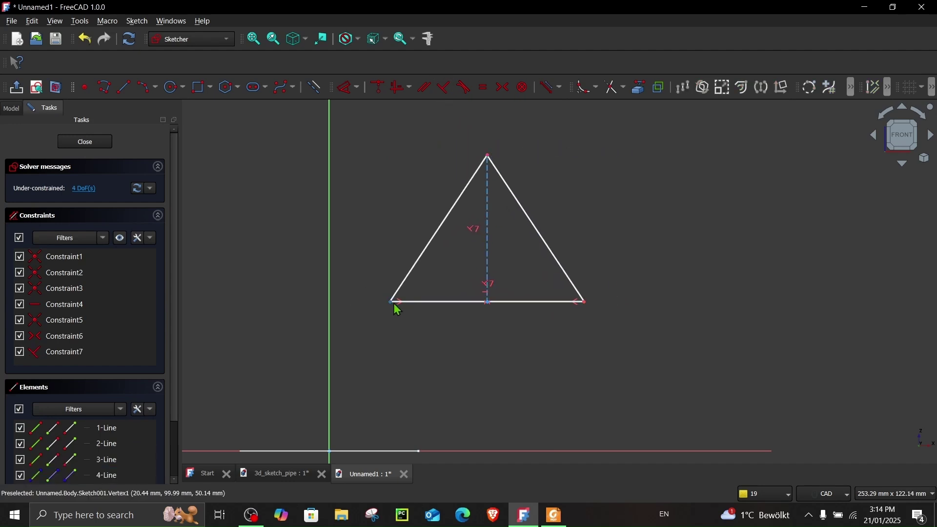
left_click_drag(397, 310, 364, 328)
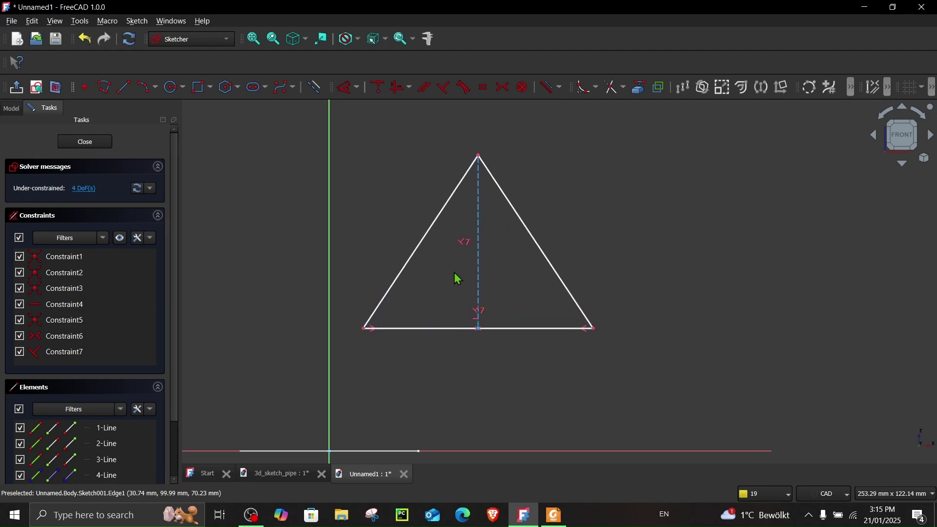
Check the flange's corners in the exercise PDF and fillet all three corners of the triangle with Preserve corner enabled
left_click(554, 515)
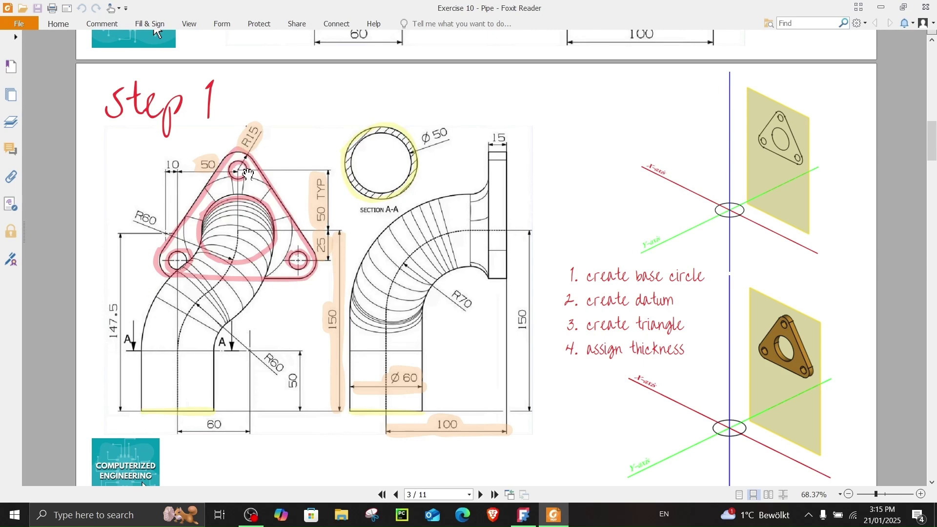
left_click(891, 12)
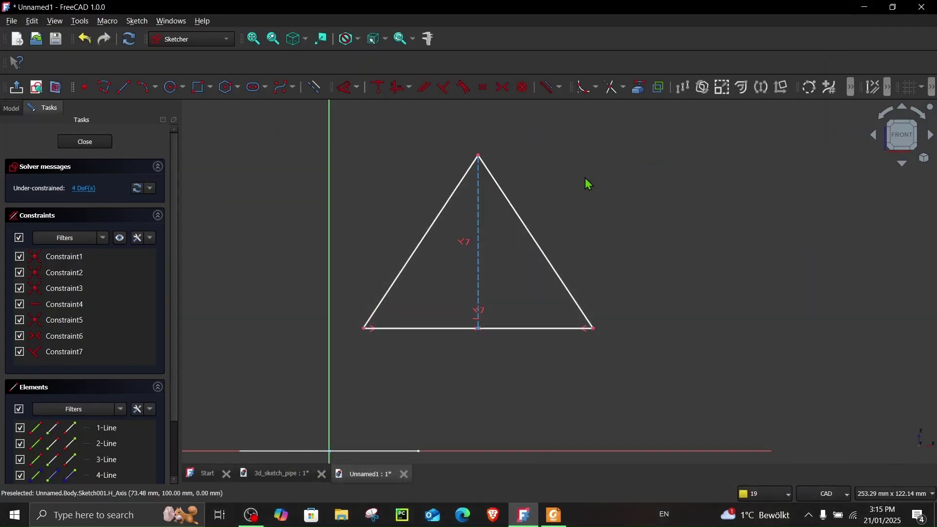
left_click(586, 93)
left_click(595, 328)
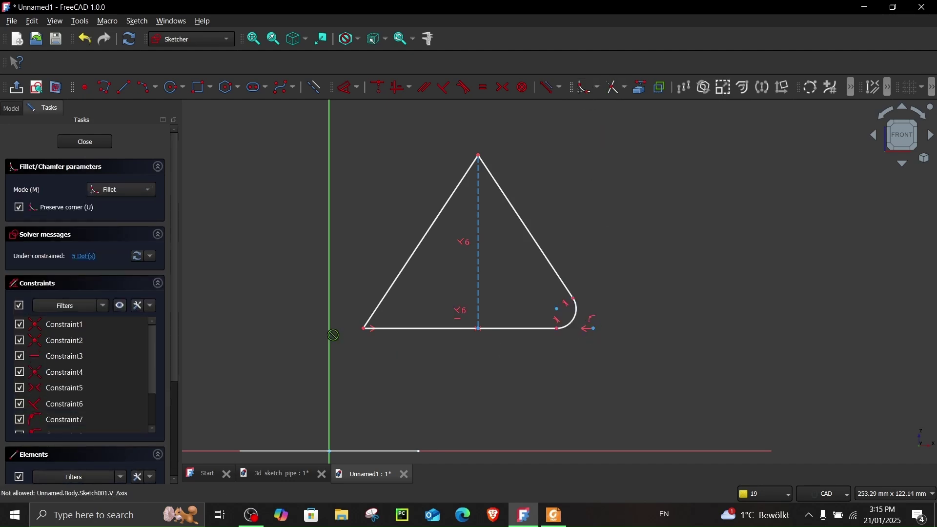
left_click(364, 327)
left_click(477, 160)
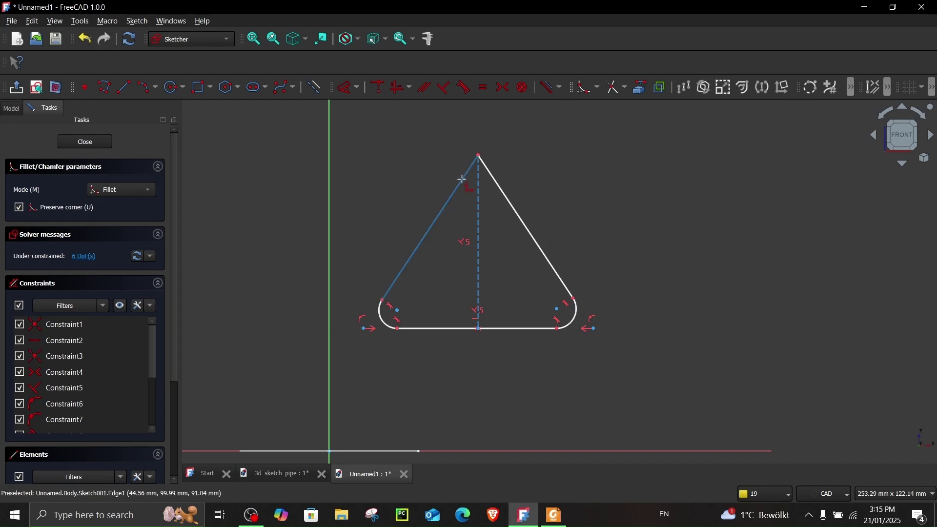
left_click(498, 184)
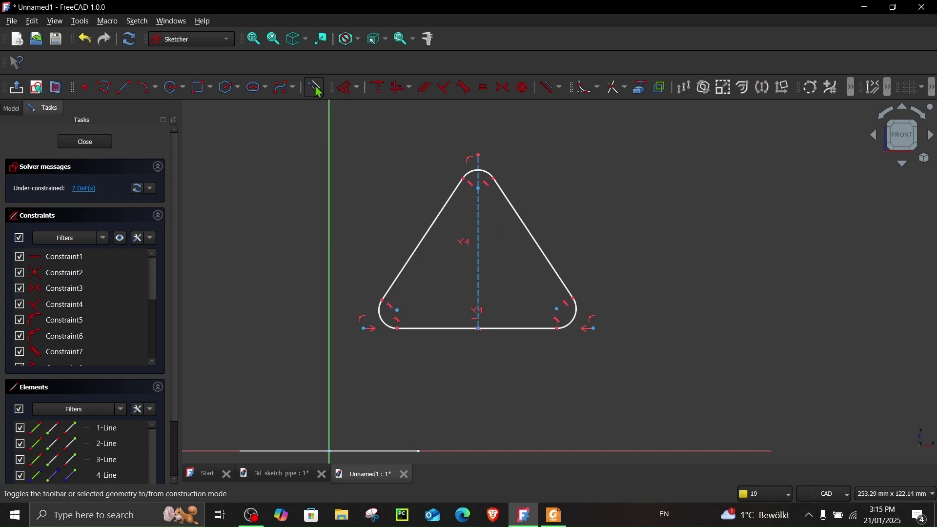
Draw a small circle centred on each of the triangle's three corner fillets
left_click(174, 88)
scroll(395, 322, "up", 3)
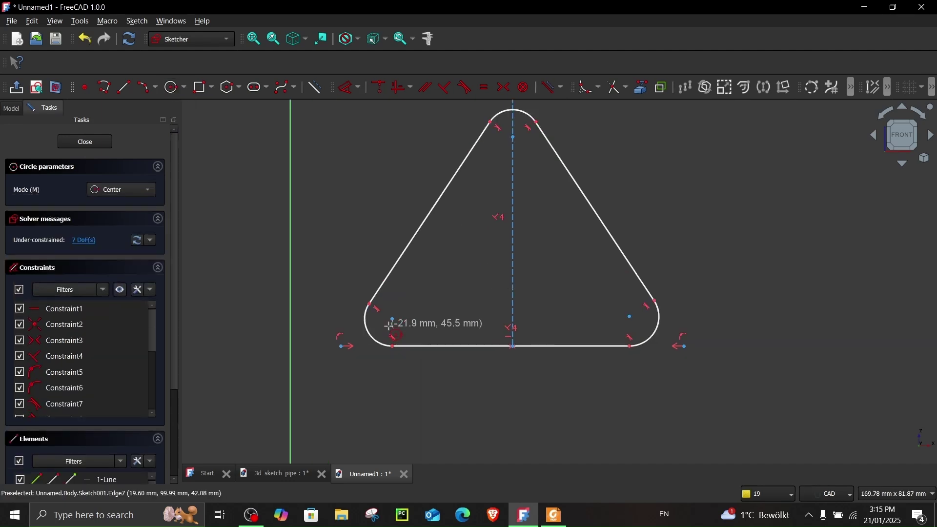
left_click(392, 319)
left_click(407, 334)
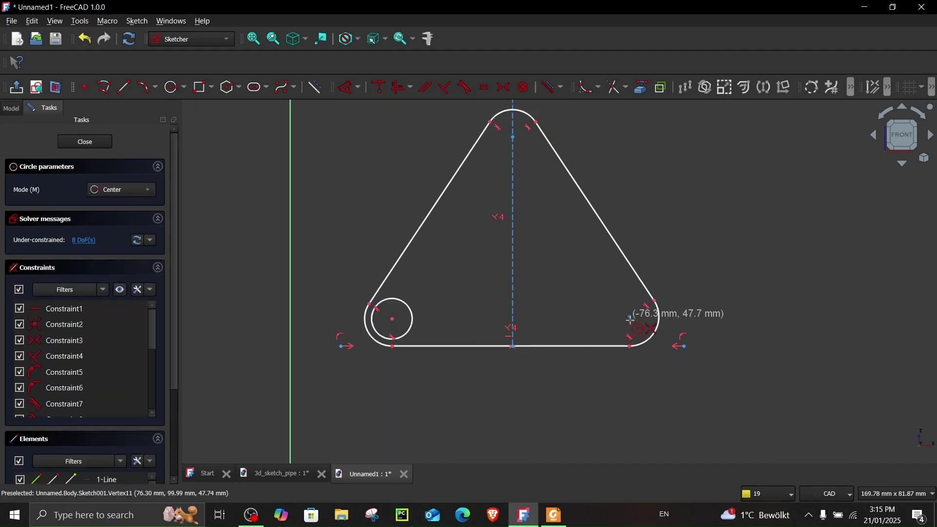
left_click(629, 317)
left_click(638, 355)
left_click(512, 137)
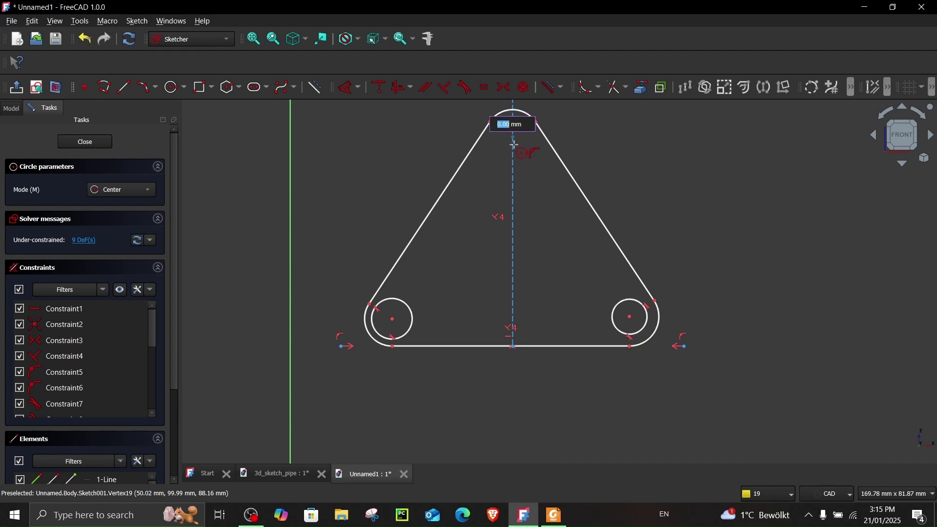
left_click(519, 153)
Draw a larger circle centred on the construction line in the middle of the triangle
left_click(513, 234)
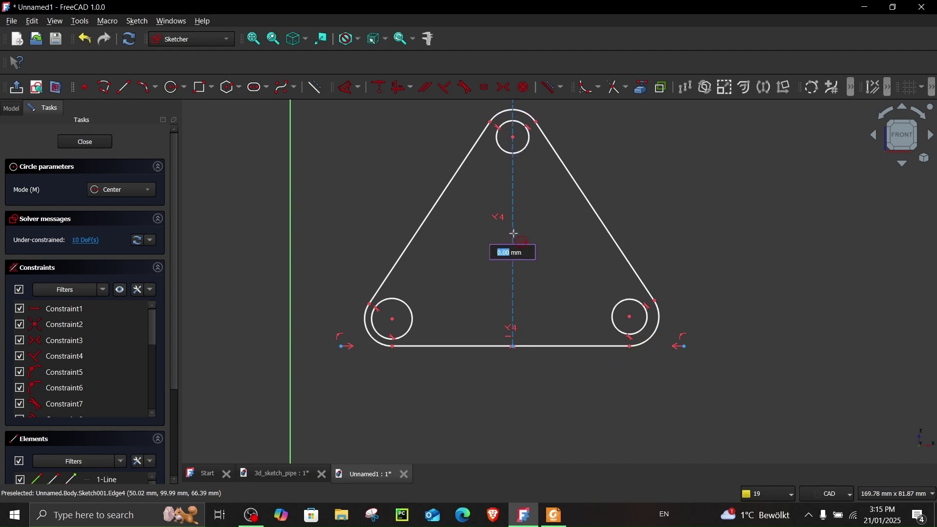
left_click(531, 282)
key("Escape")
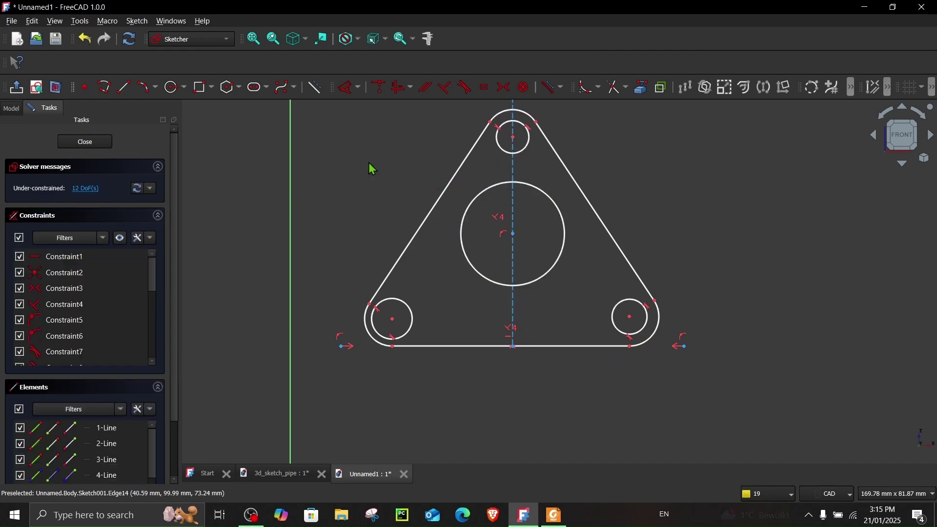
Constrain the three small corner circles to equal size
left_click(415, 317)
left_click(529, 152)
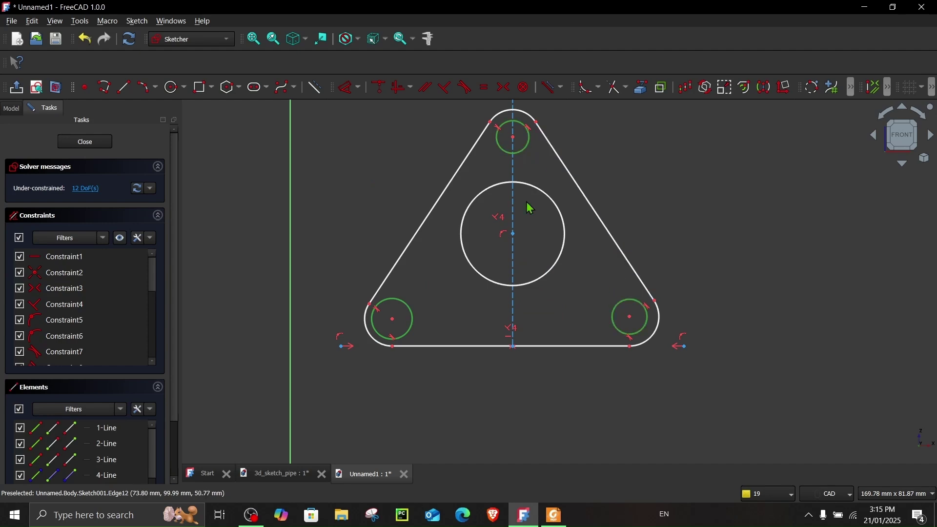
left_click(485, 87)
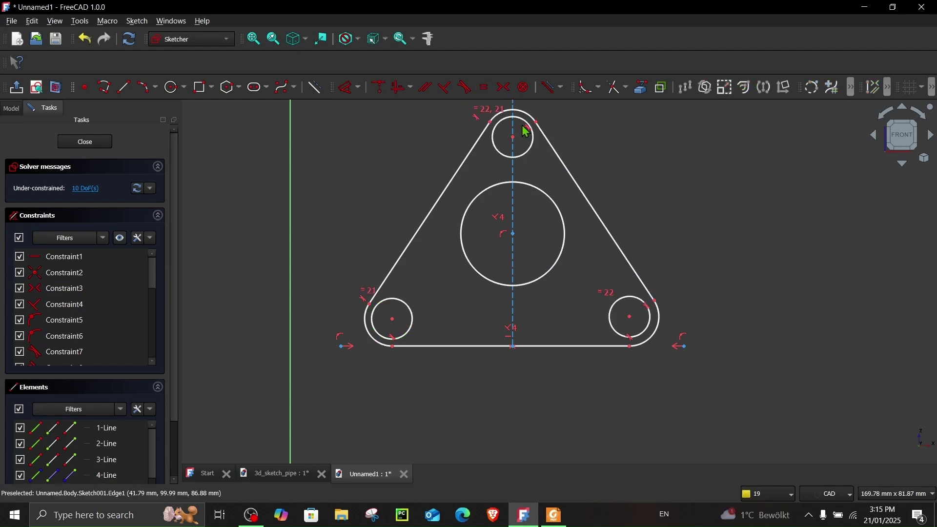
Enlarge the apex fillet arc and constrain all three corner arcs to equal radius
scroll(646, 161, "down", 2)
scroll(615, 195, "up", 1)
scroll(539, 150, "up", 1)
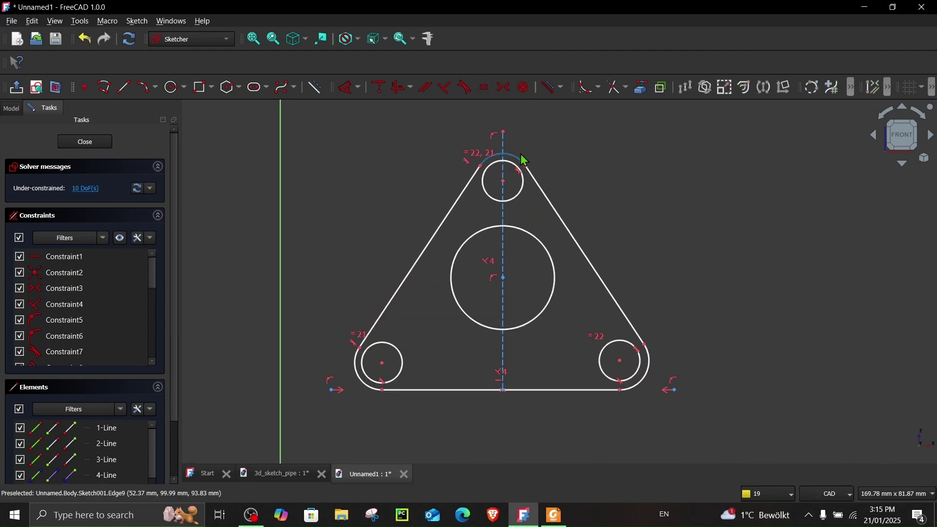
left_click_drag(525, 160, 523, 145)
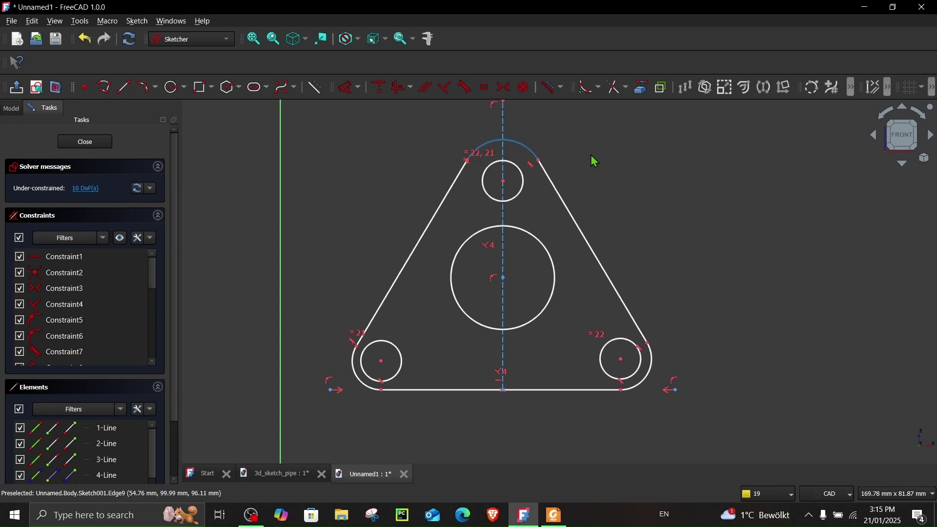
left_click(528, 148)
left_click(651, 376)
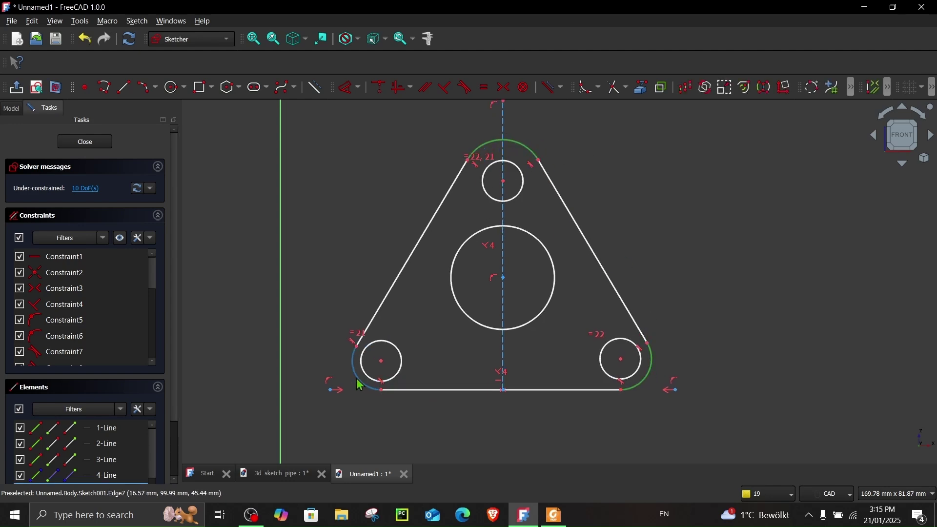
left_click(484, 88)
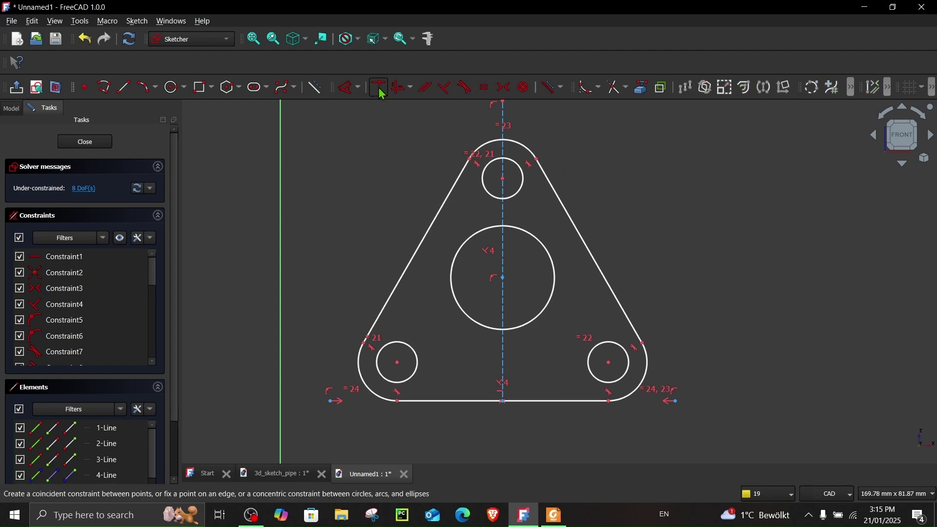
Dimension the apex arc with a 15 mm radius and the lower-right hole with a 15 mm diameter
left_click(355, 92)
left_click(522, 144)
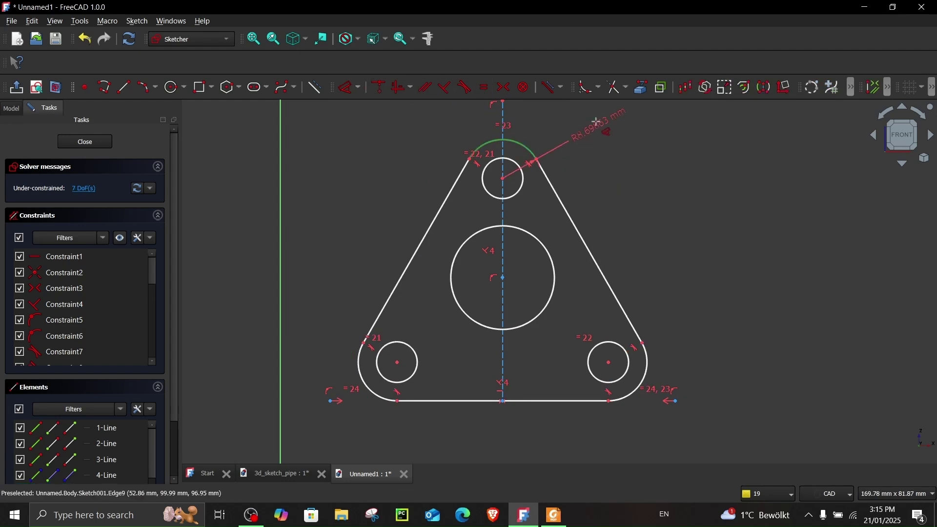
left_click(575, 130)
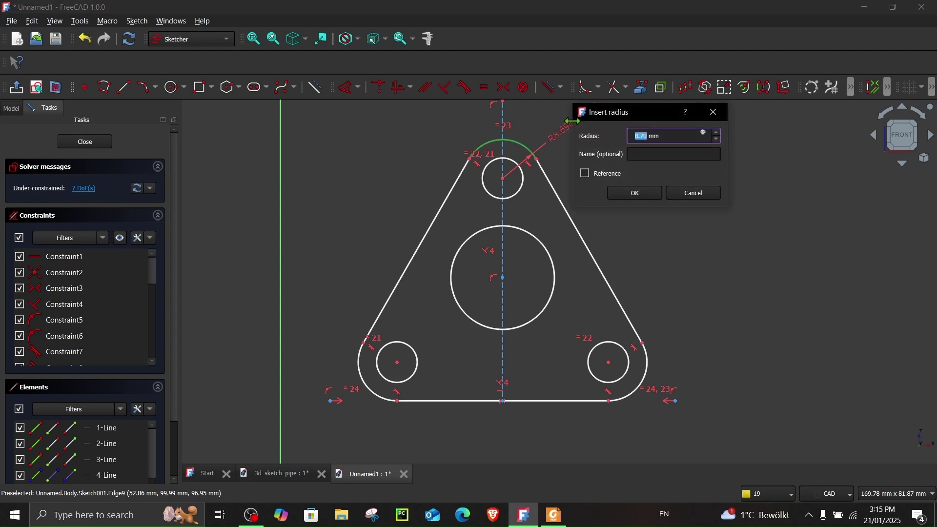
key("Return")
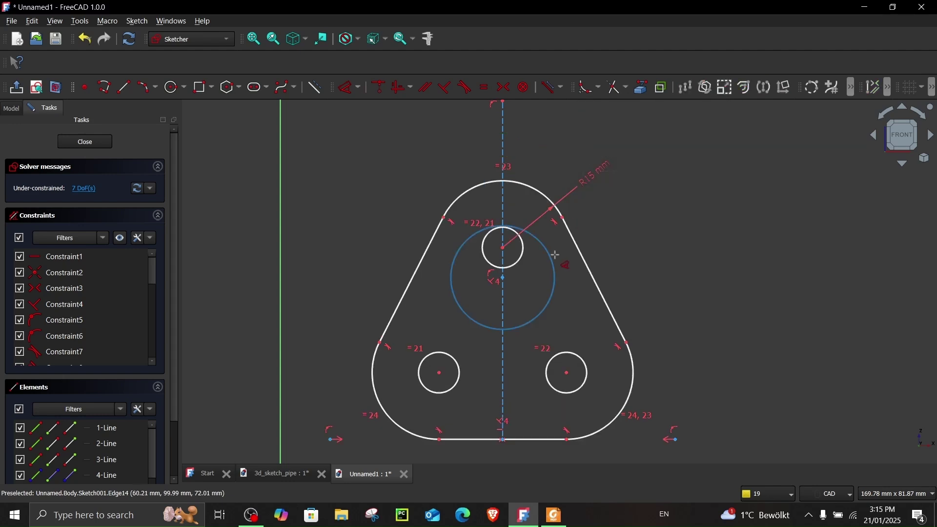
left_click(584, 383)
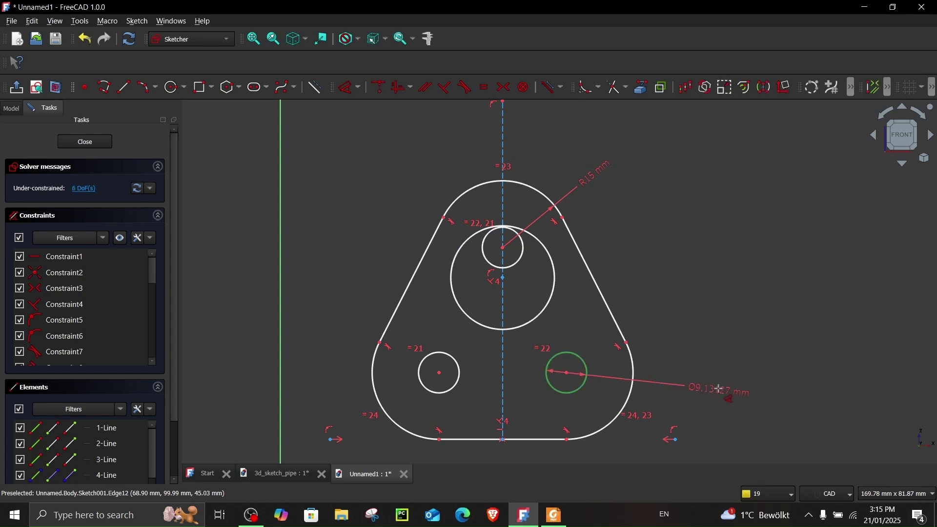
left_click(724, 394)
key("Return")
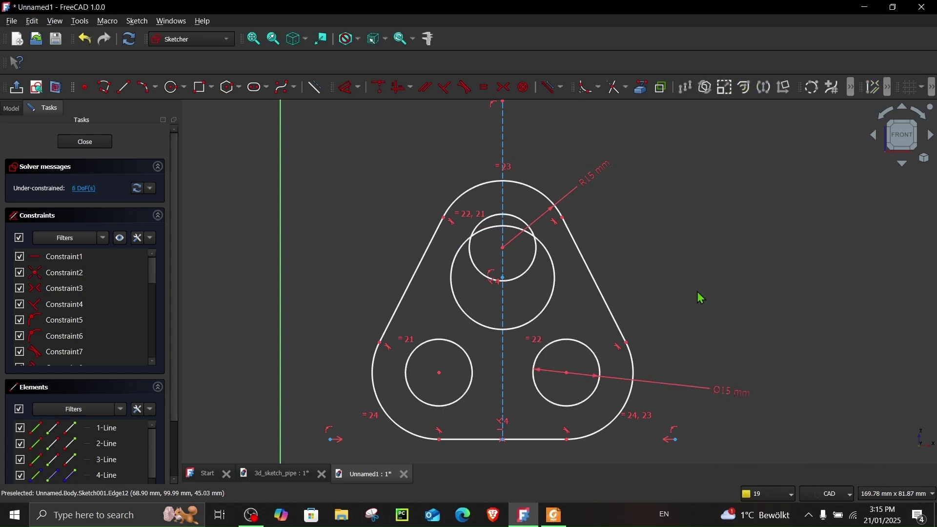
Reshape the flange by raising its apex, spreading both lower corners outward, and enlarging the central circle
scroll(701, 297, "down", 3)
mouse_move(621, 255)
left_mouse_down()
mouse_move(640, 203)
mouse_move(671, 169)
left_mouse_up()
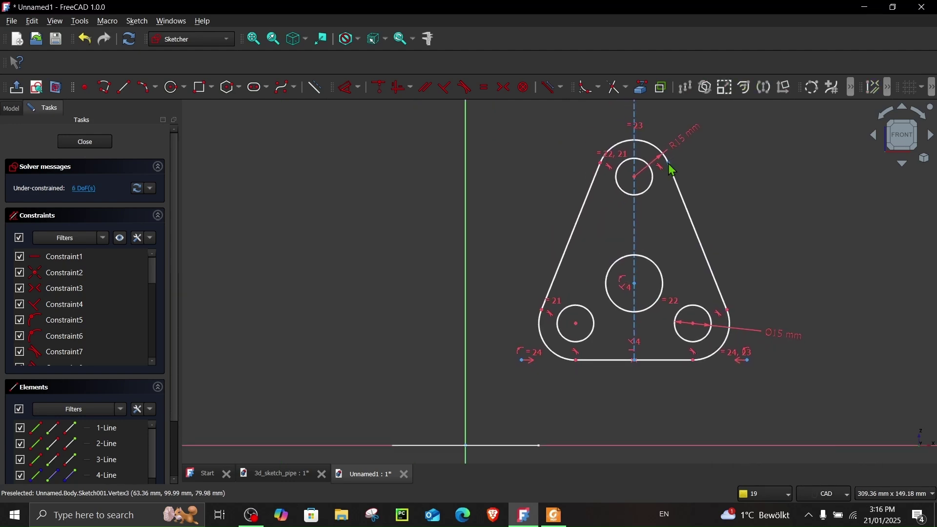
left_click_drag(575, 324, 513, 350)
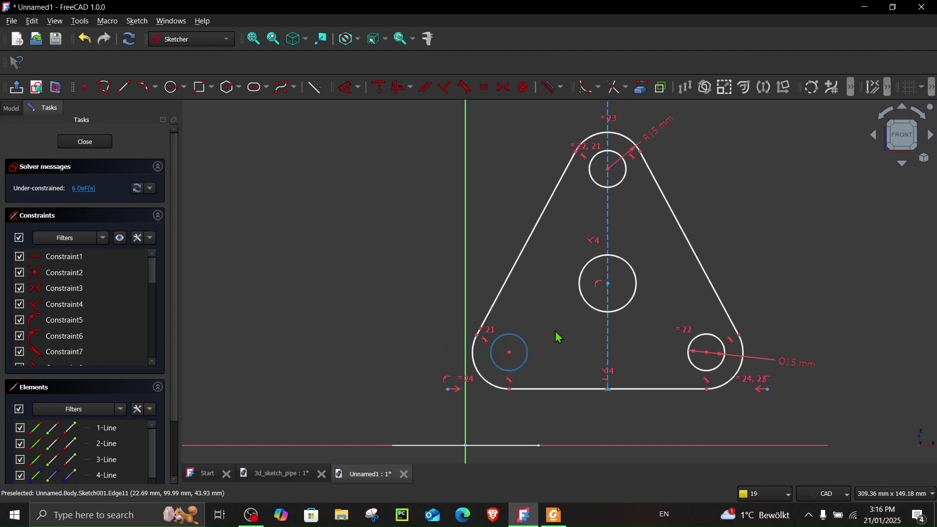
left_click_drag(633, 299, 653, 326)
left_click_drag(730, 387, 787, 384)
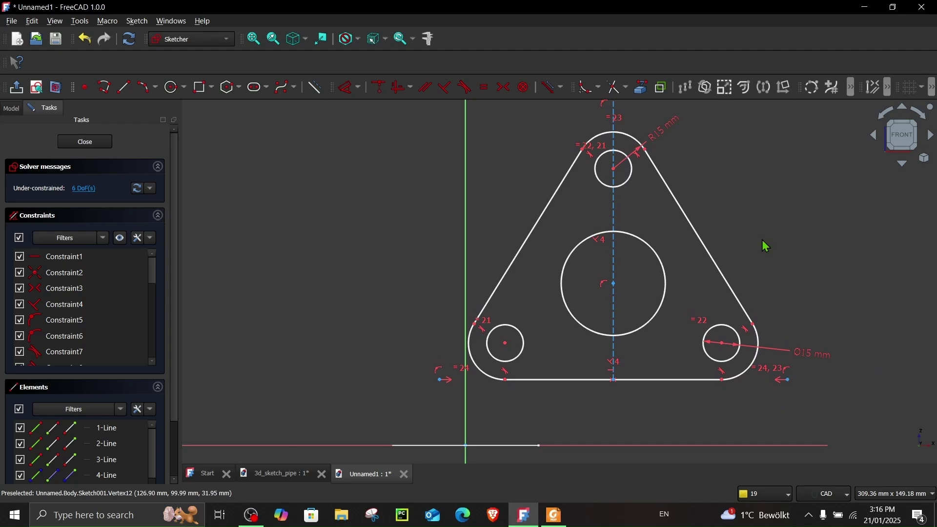
Check the flange's horizontal dimension in the exercise PDF and place the construction line 50 mm from the vertical axis
scroll(762, 245, "down", 2)
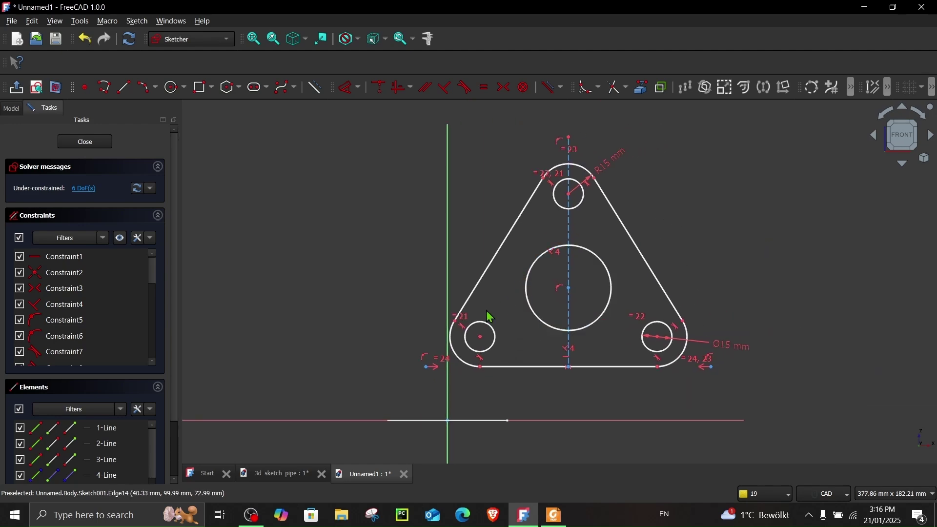
left_click(553, 515)
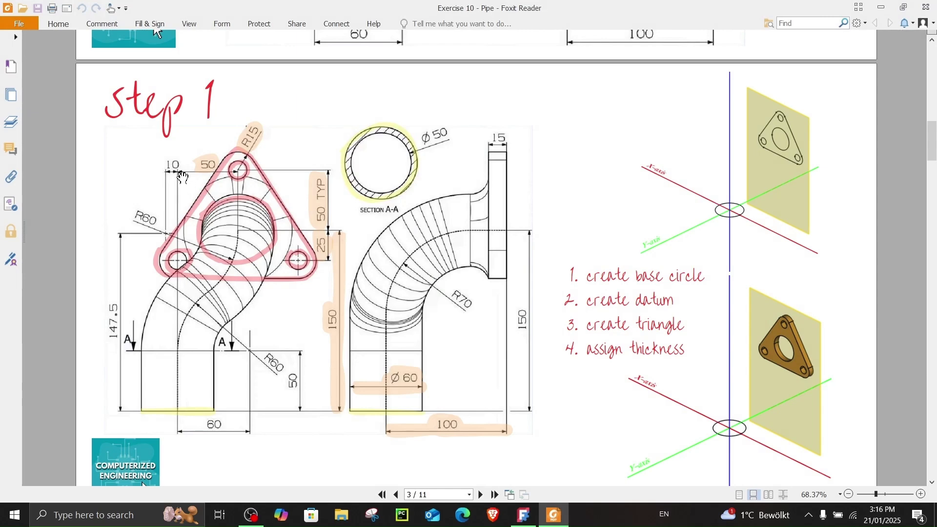
left_click(881, 8)
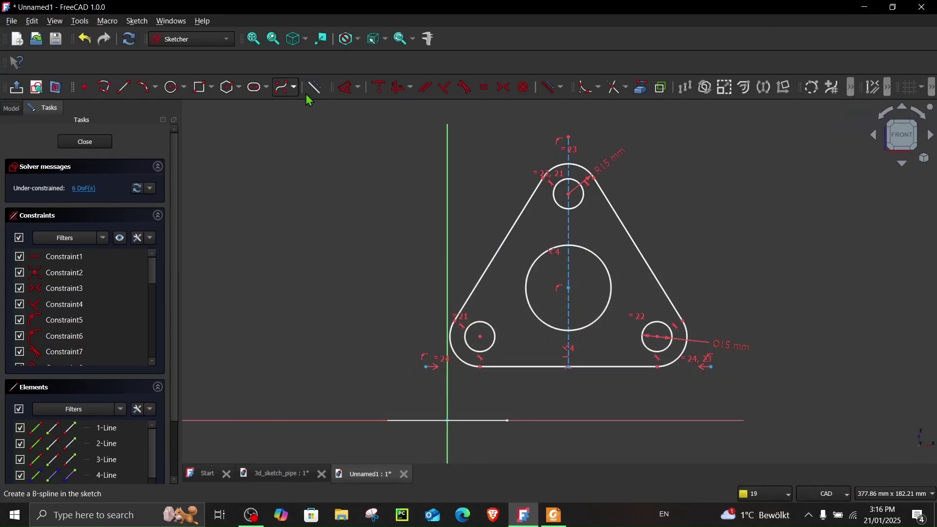
left_click(449, 226)
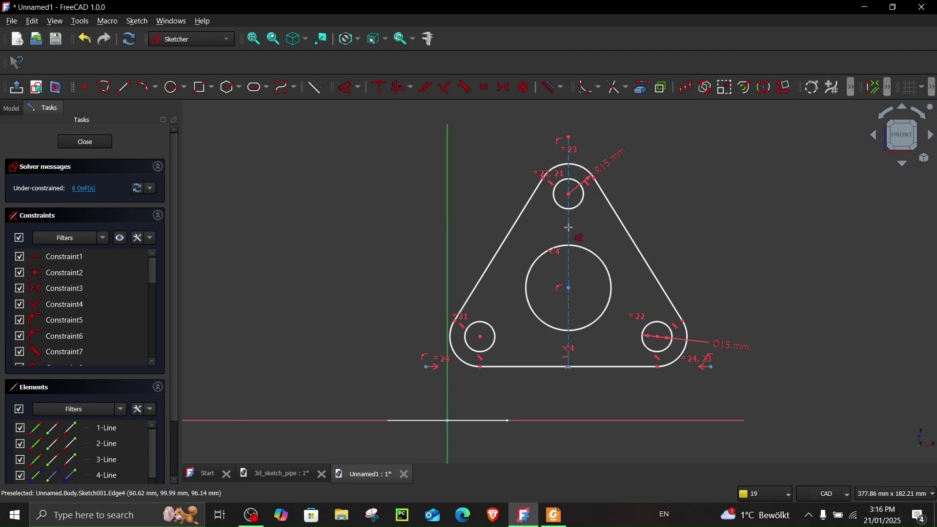
left_click(569, 234)
left_click(498, 192)
type("50")
key("Return")
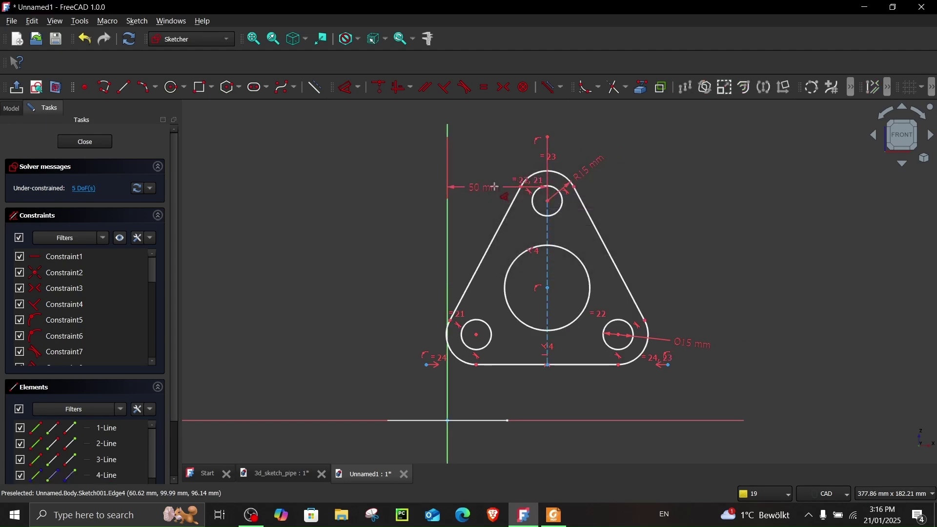
Check the PDF and set the vertical distance between the central circle's centre and the lower-right hole's centre to 25 mm
left_click(553, 516)
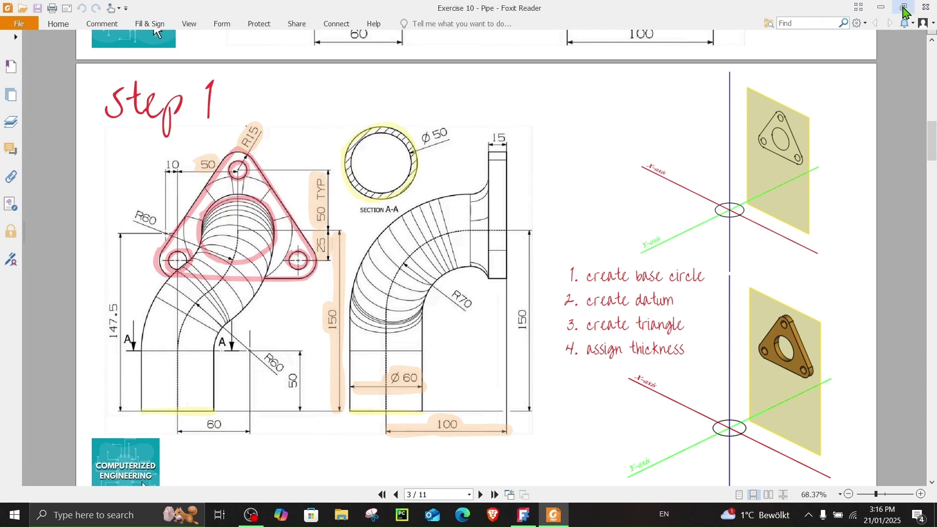
left_click(881, 7)
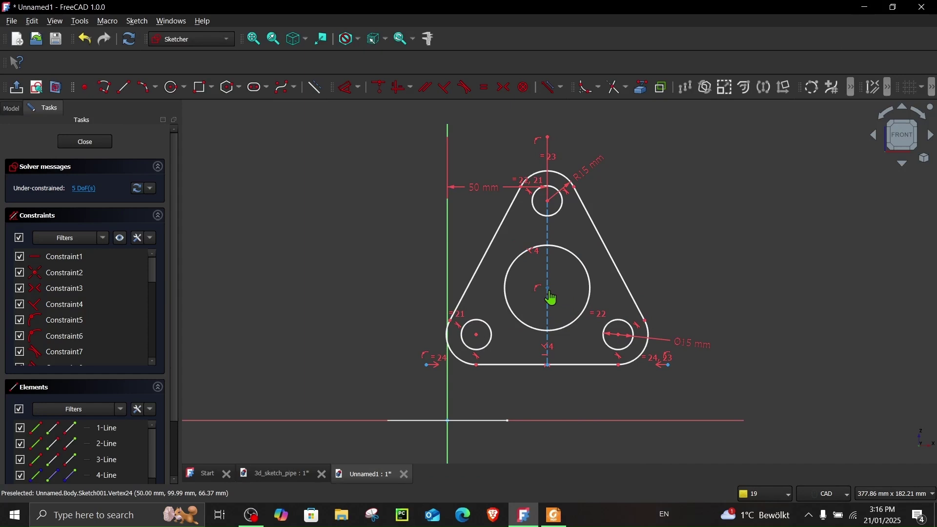
left_click(548, 290)
left_click(618, 334)
left_click(796, 320)
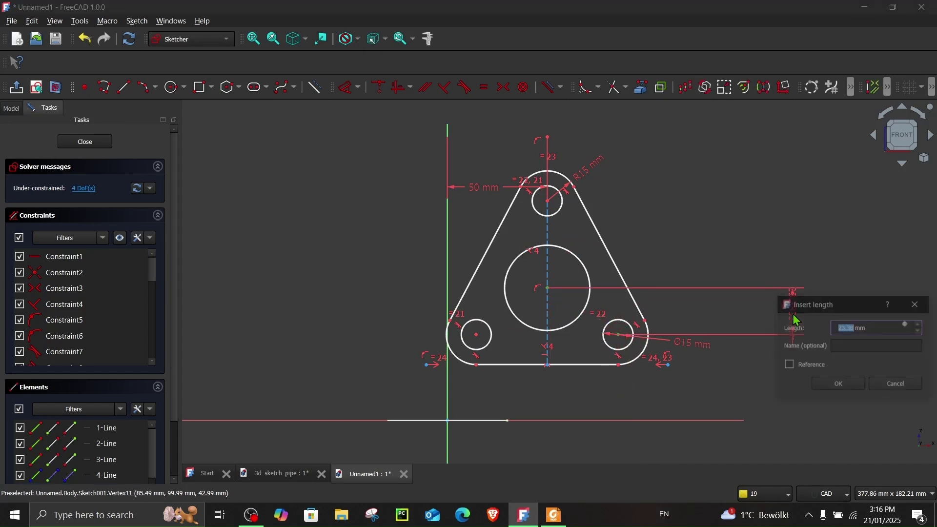
type("25")
key("Return")
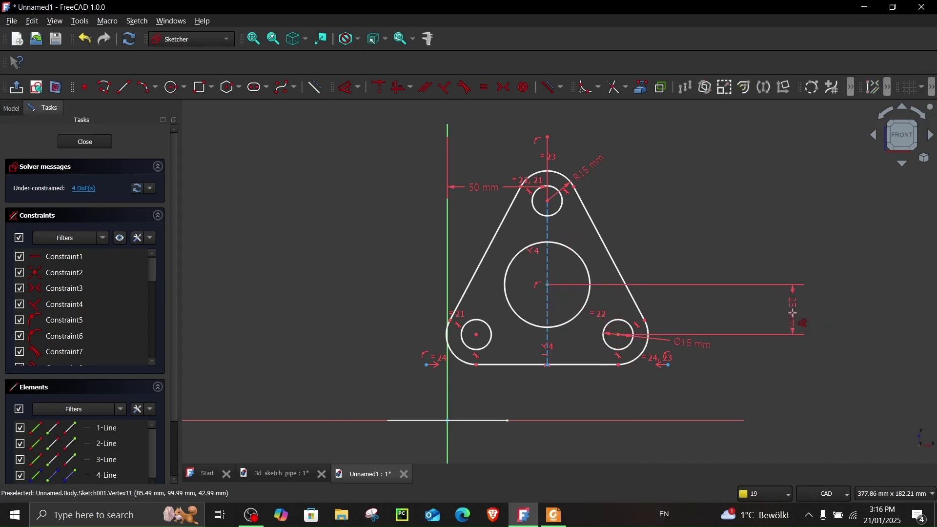
Set the vertical distance between the central circle's centre and the top hole's centre to 50 mm
left_click(547, 285)
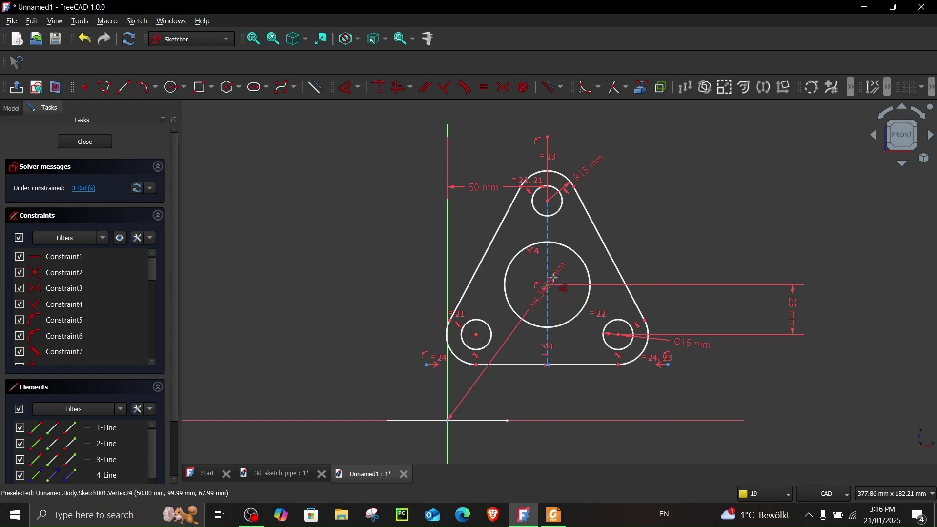
left_click(548, 200)
left_click(723, 224)
type("50")
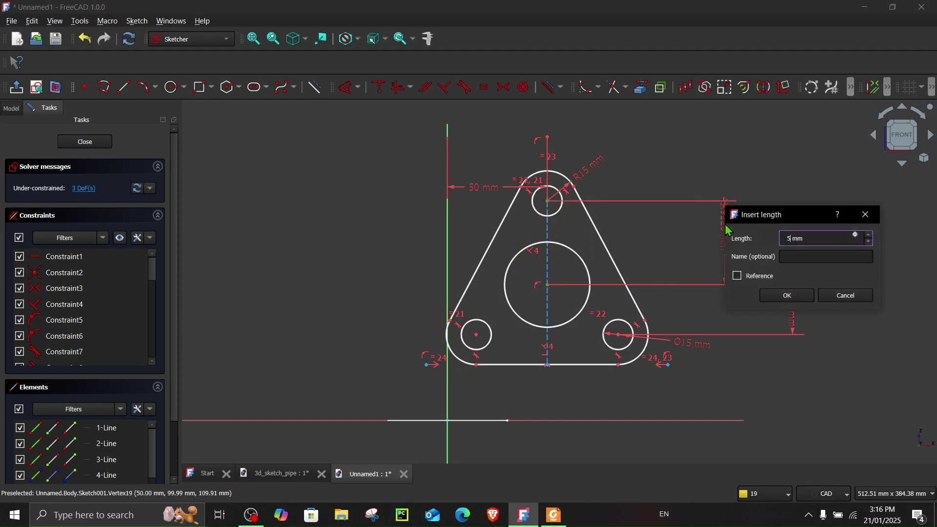
key("Return")
Check the lower-left hole's position in the PDF and constrain its centre onto the sketch's vertical axis
scroll(724, 224, "down", 2)
scroll(634, 302, "up", 3)
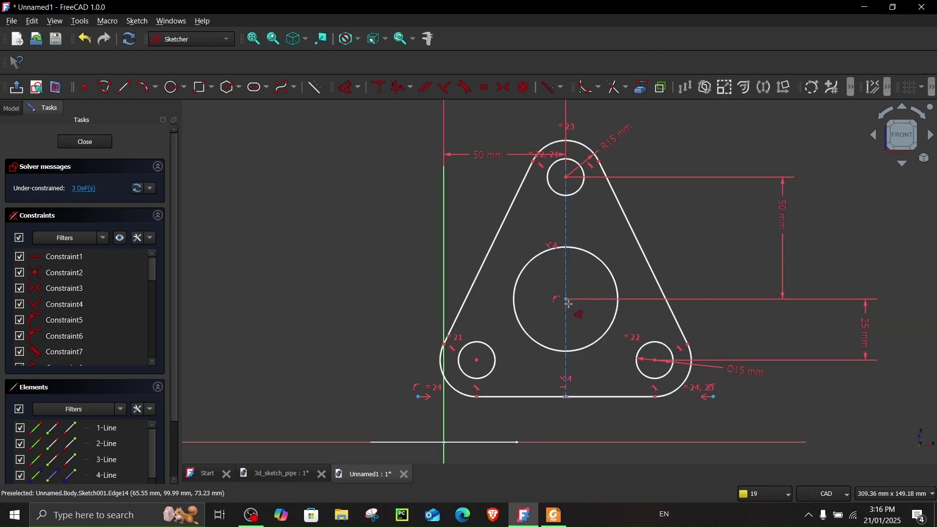
left_click(553, 515)
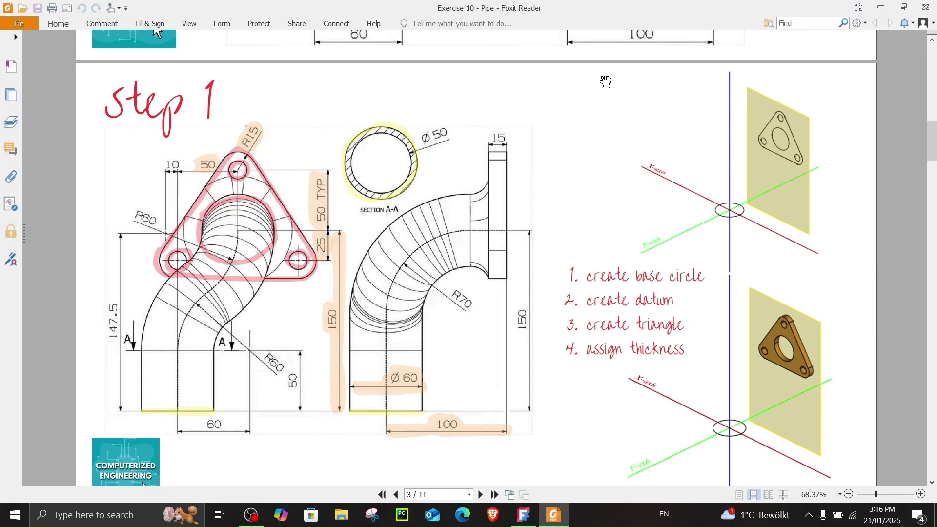
left_click(881, 8)
scroll(496, 367, "up", 3)
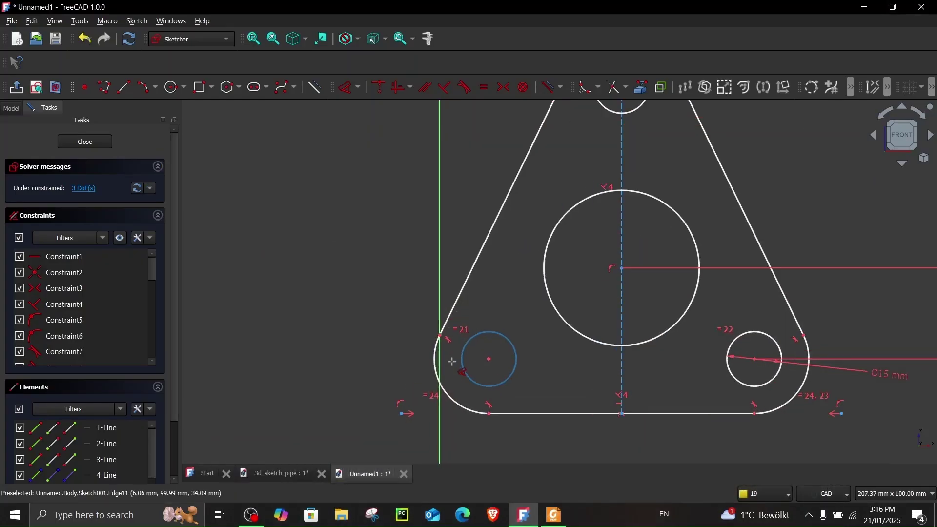
left_click(490, 361)
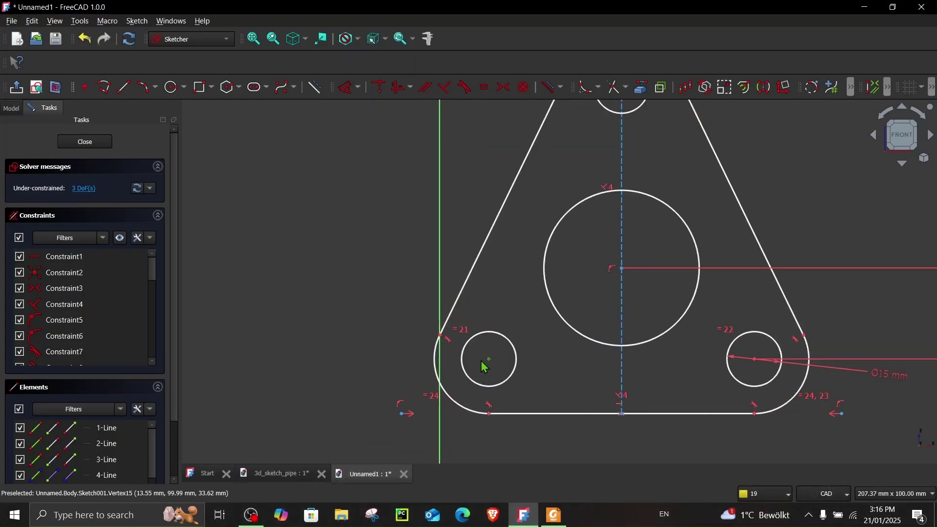
left_click(382, 88)
scroll(397, 247, "down", 5)
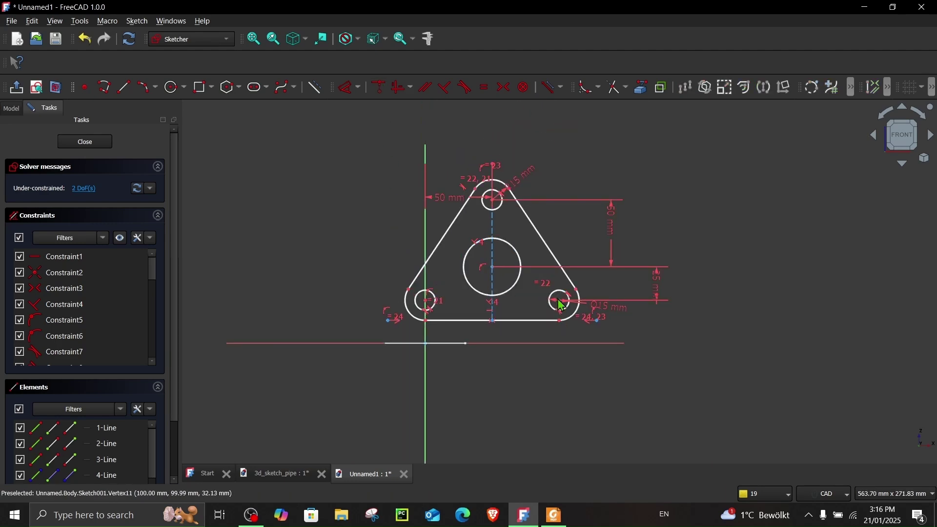
Check the flange height in the PDF and set the central circle's centre 150 mm above the horizontal axis
left_click_drag(562, 291, 561, 236)
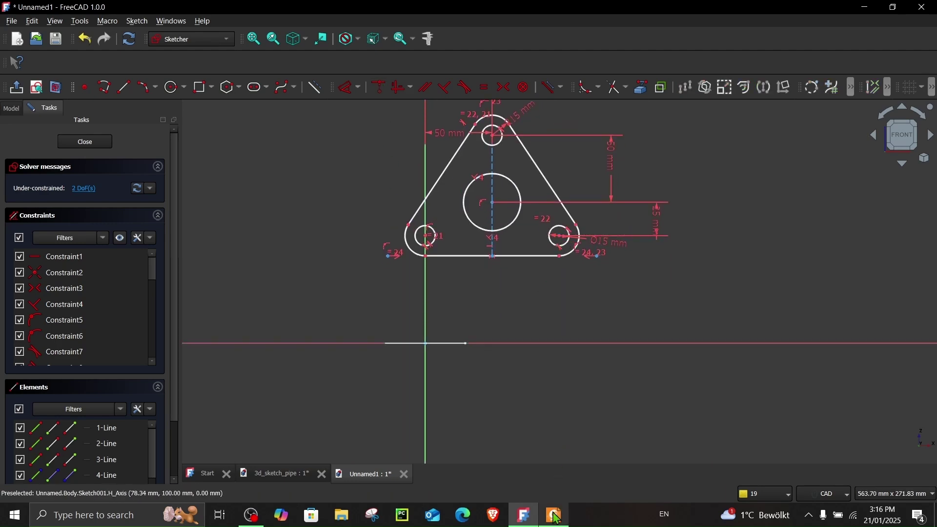
left_click(553, 515)
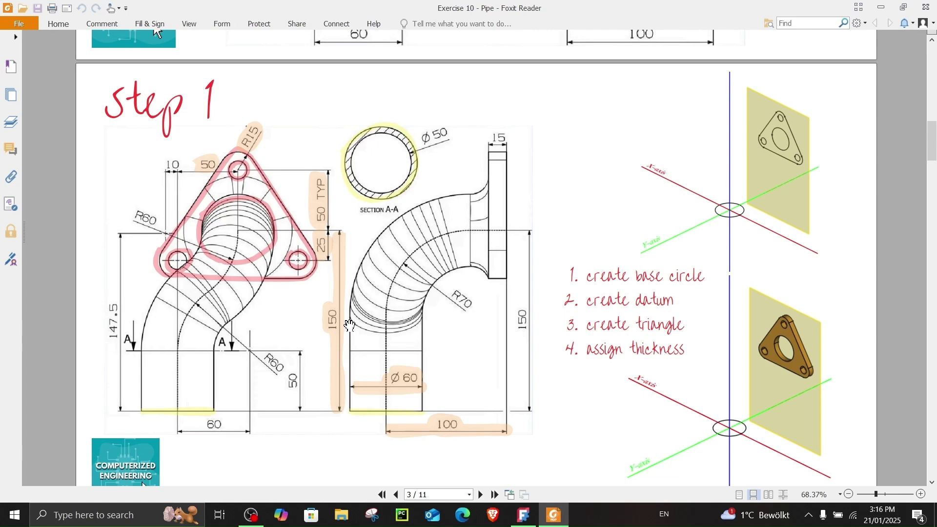
left_click(880, 7)
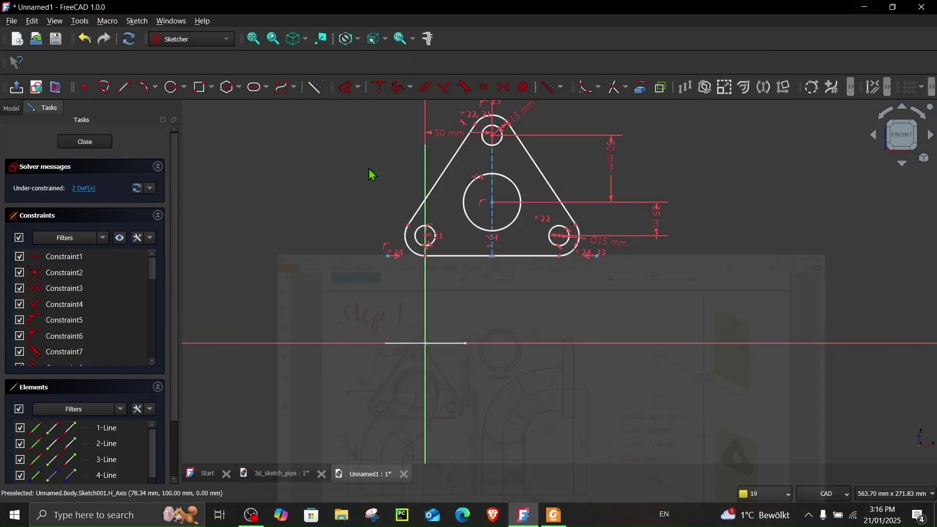
left_click(489, 205)
left_click(303, 283)
type("150")
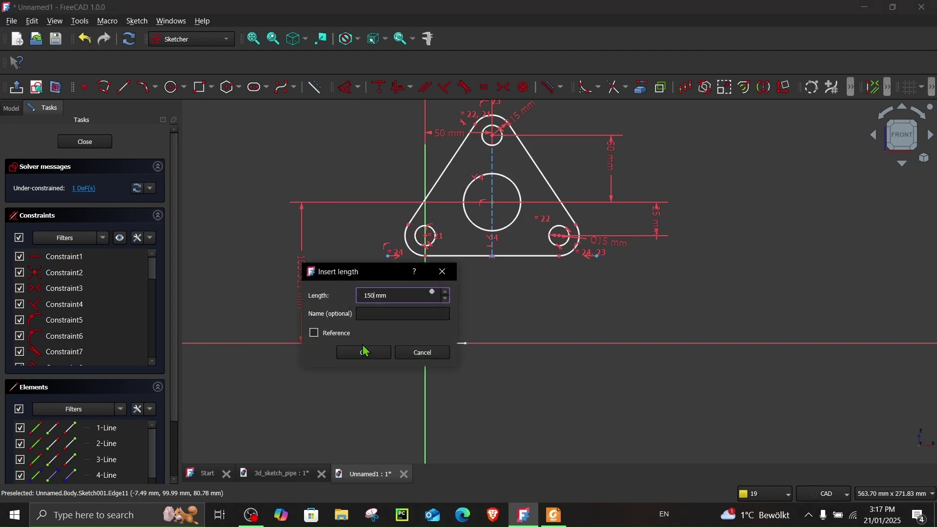
left_click(365, 351)
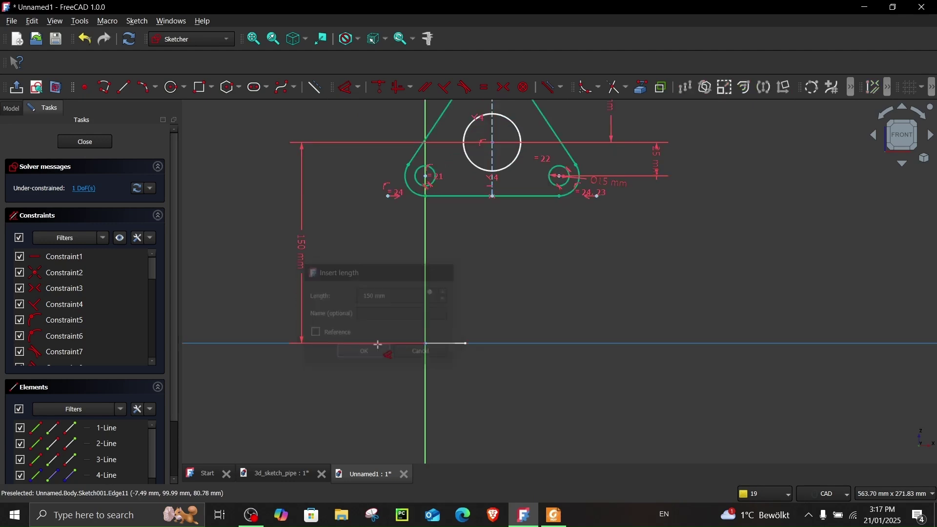
Check the pipe section in the PDF, set the central circle's diameter to 50 mm, and close the flange sketch
middle_click_drag(497, 262, 485, 390)
scroll(490, 306, "up", 1)
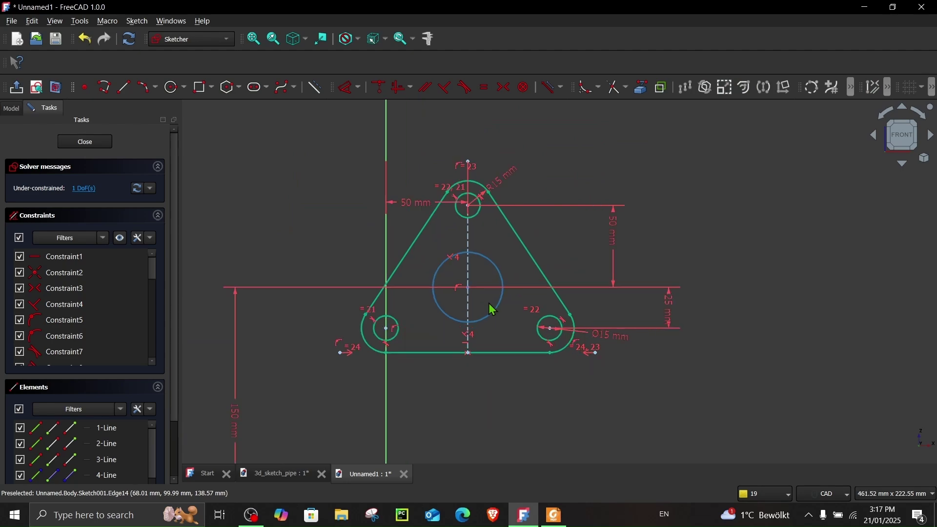
scroll(491, 303, "up", 2)
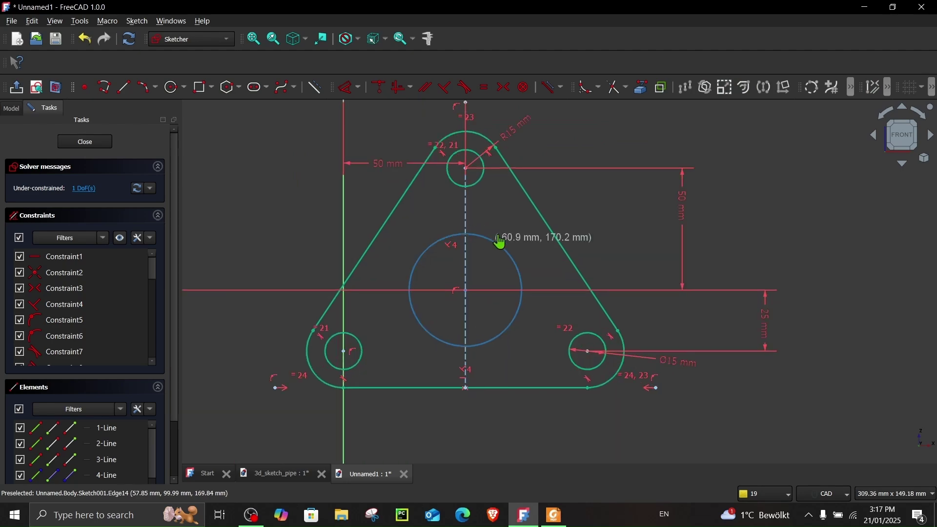
left_click(552, 513)
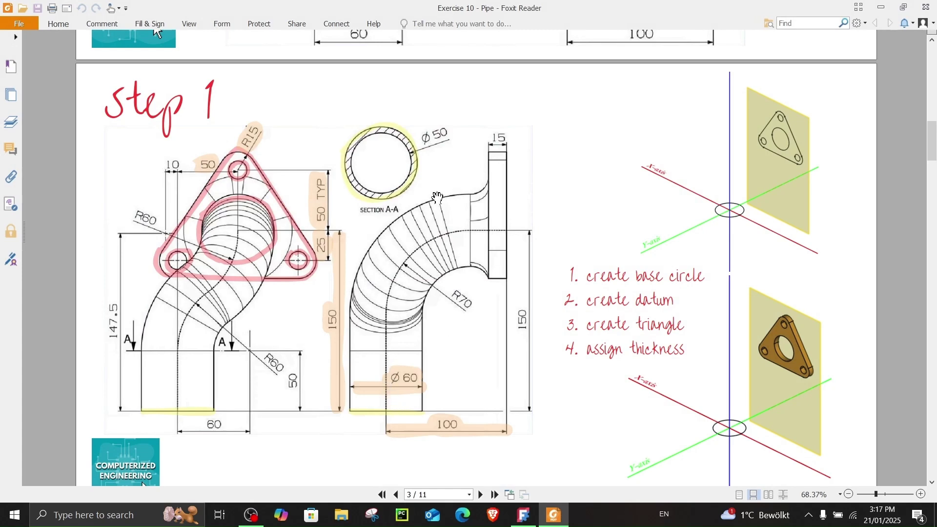
left_click(880, 8)
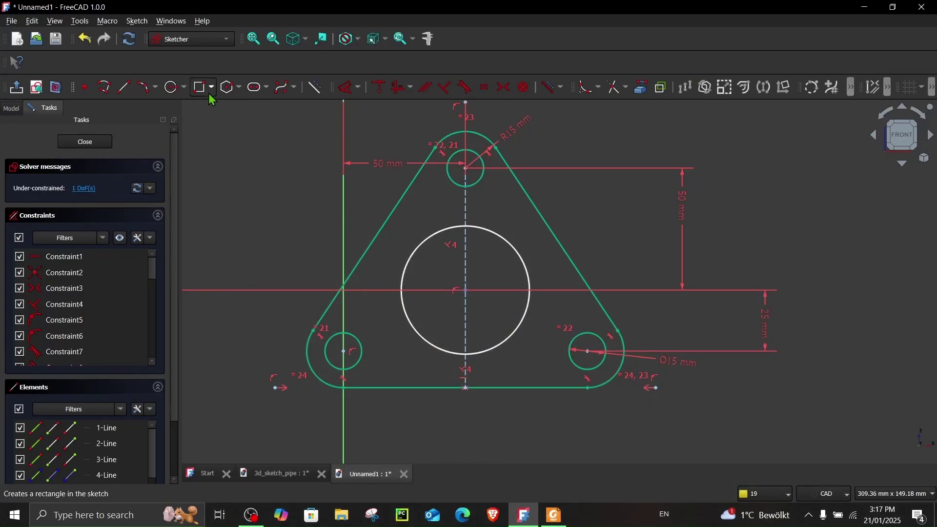
left_click(509, 241)
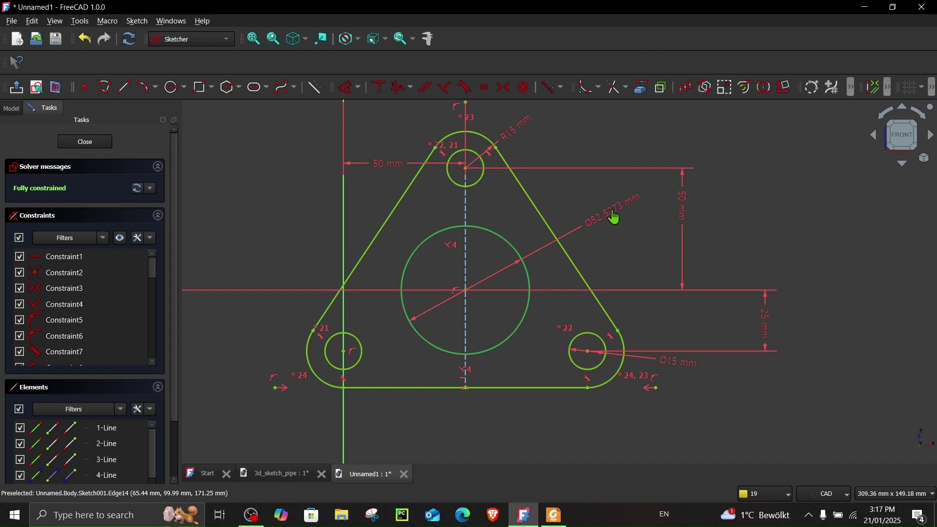
left_click(615, 215)
type("50")
key("Return")
scroll(600, 214, "down", 2)
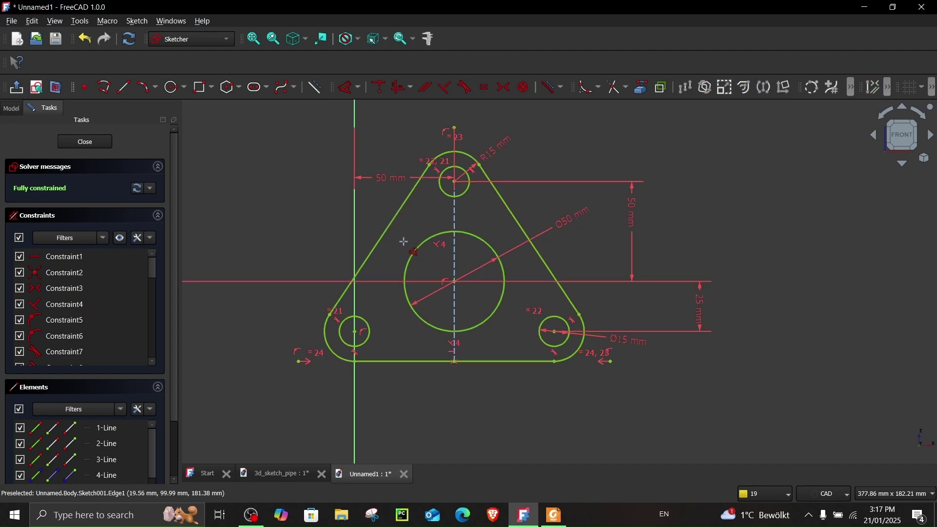
key("Escape")
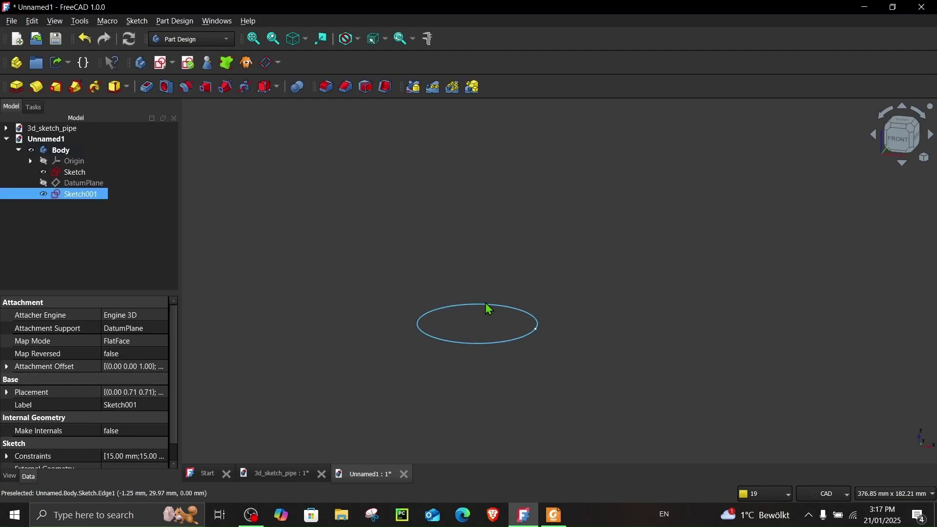
Show the datum plane and pad the flange sketch 15 mm in the reversed direction, towards the base circle
middle_click_drag(473, 239, 397, 279)
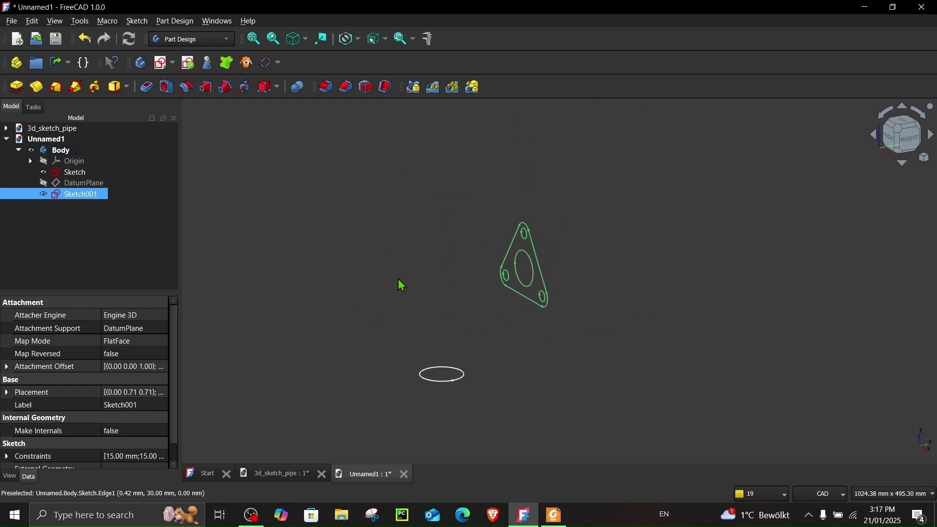
left_click(46, 185)
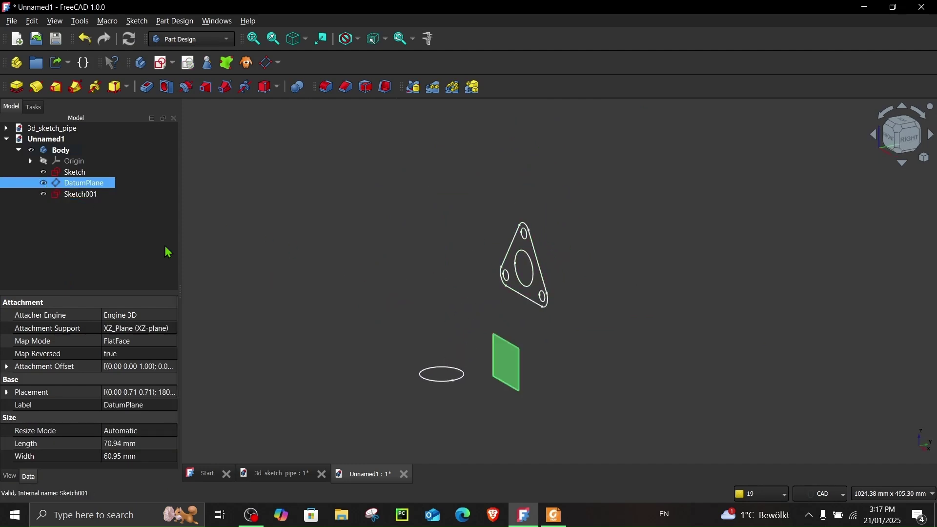
middle_click_drag(167, 251, 347, 272)
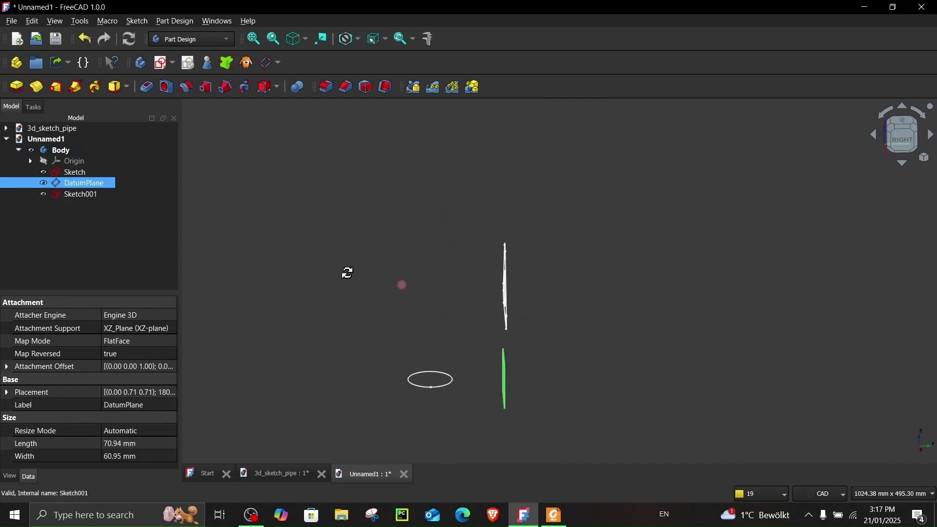
left_click(904, 147)
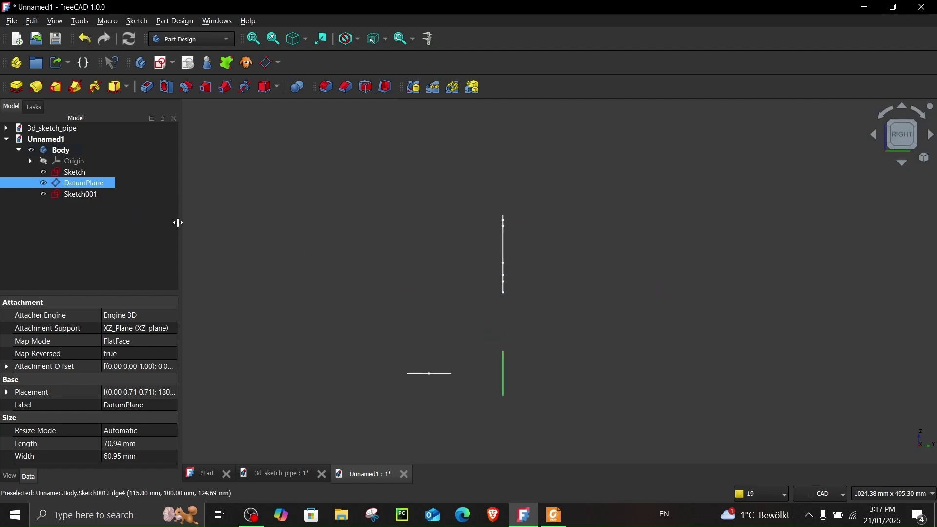
left_click(72, 195)
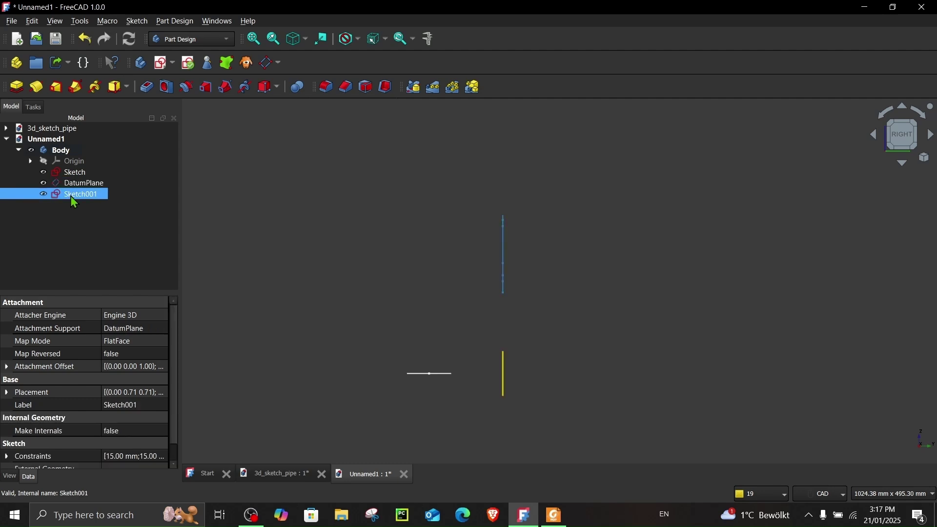
left_click(16, 86)
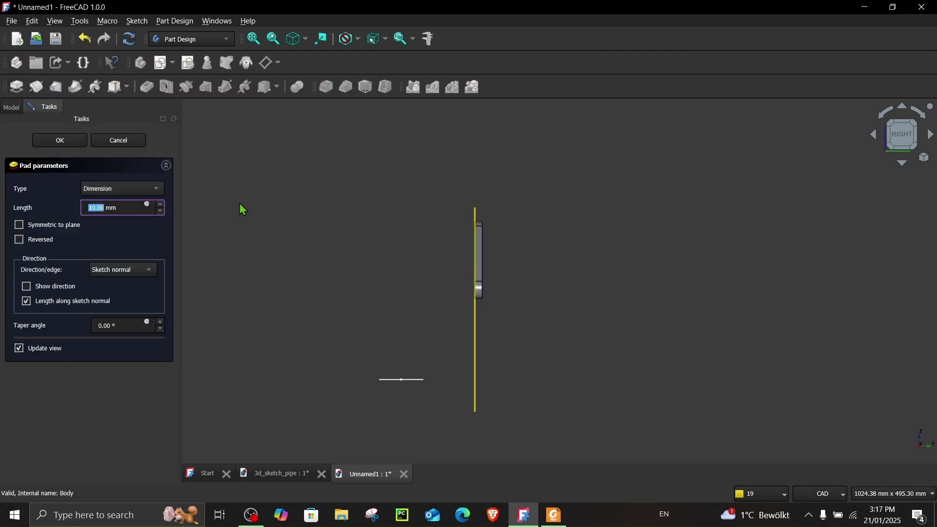
left_click(20, 241)
triple_click(121, 205)
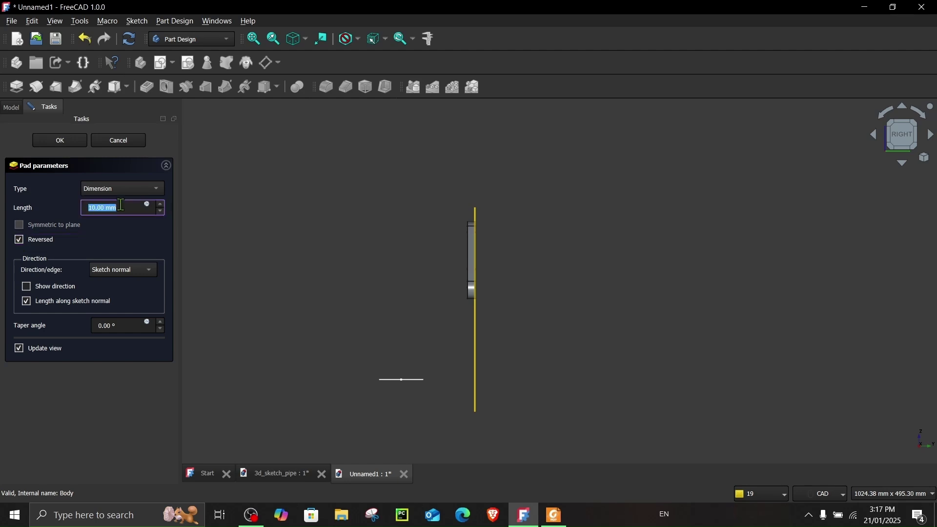
left_click(57, 142)
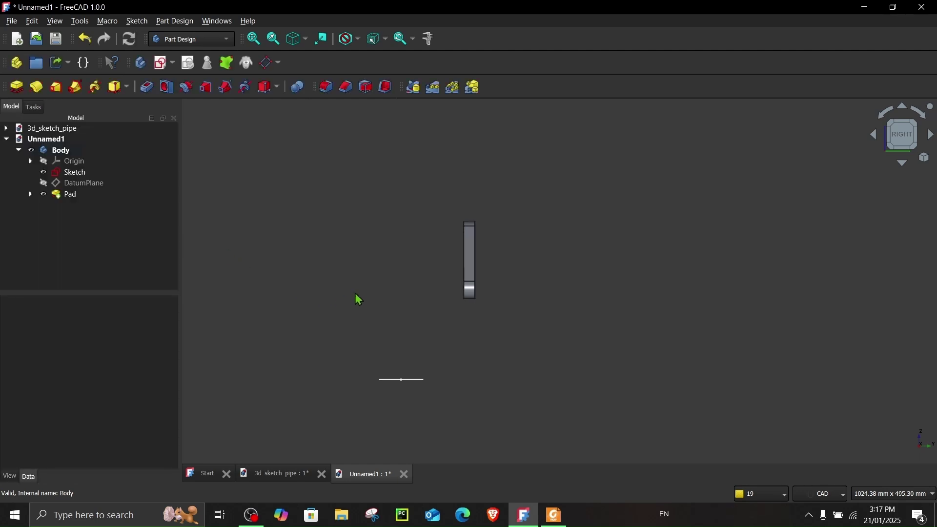
Examine the two path curves and their dimensions in Step 2 of the exercise PDF
middle_click_drag(356, 297, 498, 356)
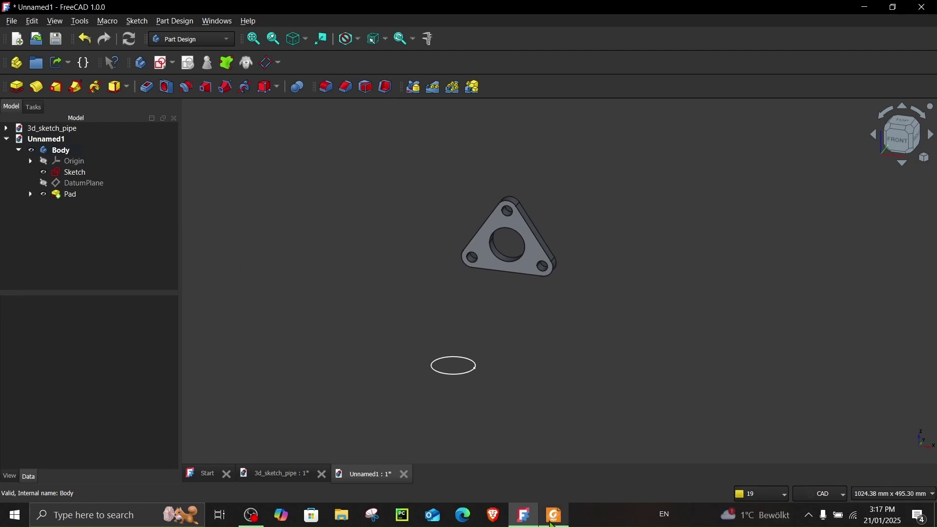
left_click(554, 514)
scroll(461, 277, "down", 3)
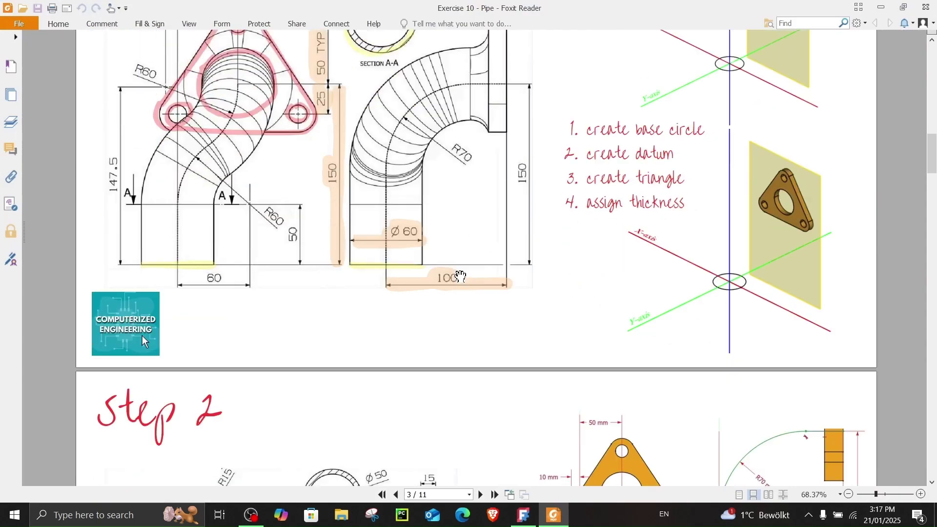
scroll(460, 276, "down", 6)
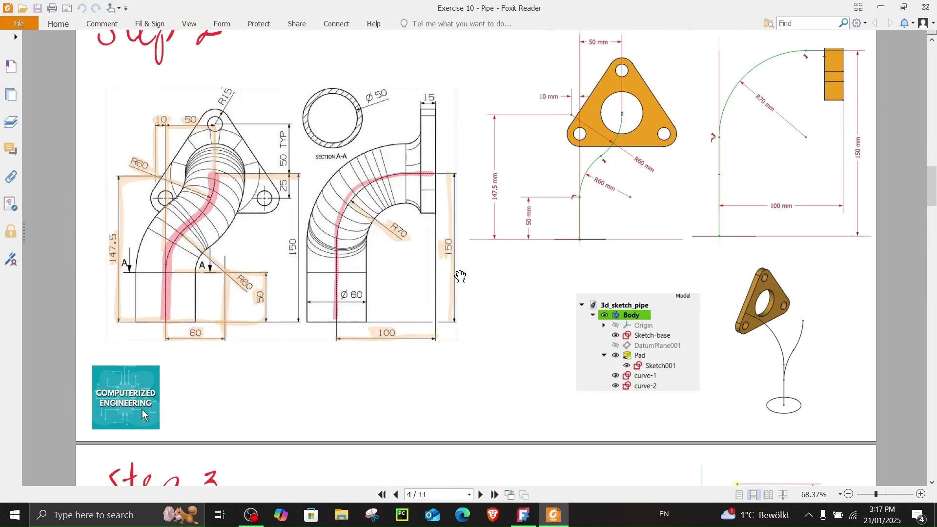
scroll(397, 271, "up", 1)
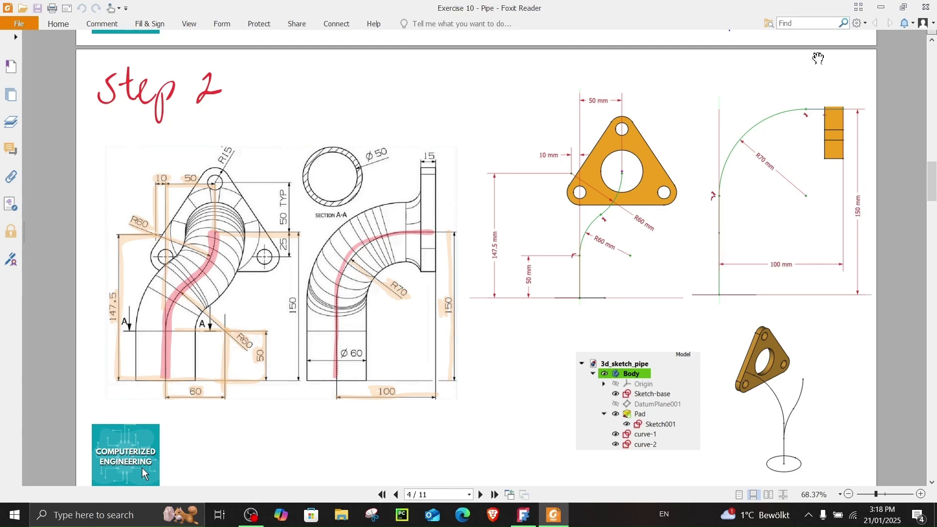
left_click(881, 7)
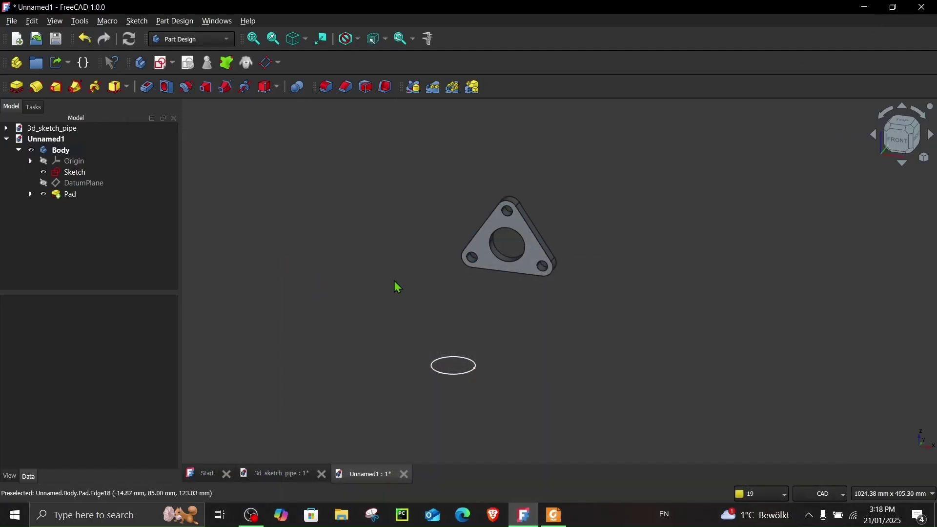
Create a new sketch on the XZ plane while facing the flange from the front
left_click(901, 146)
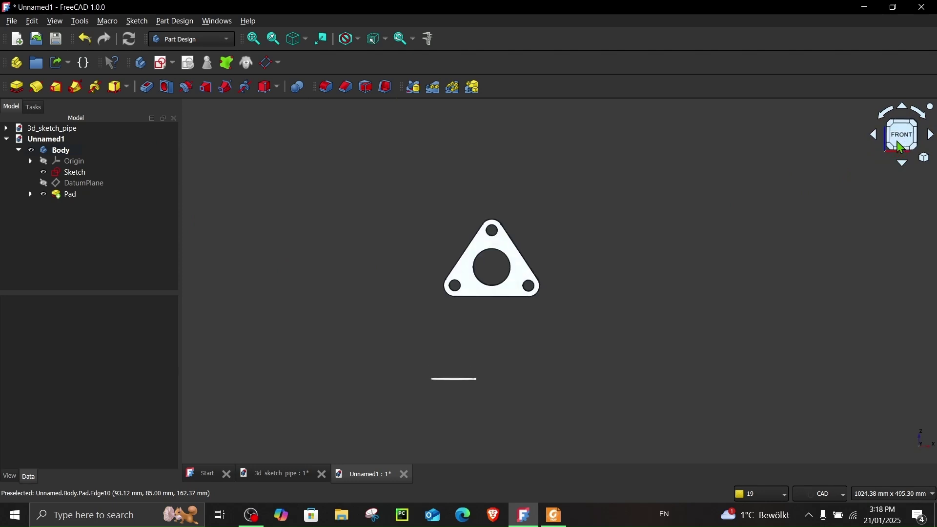
left_click(160, 63)
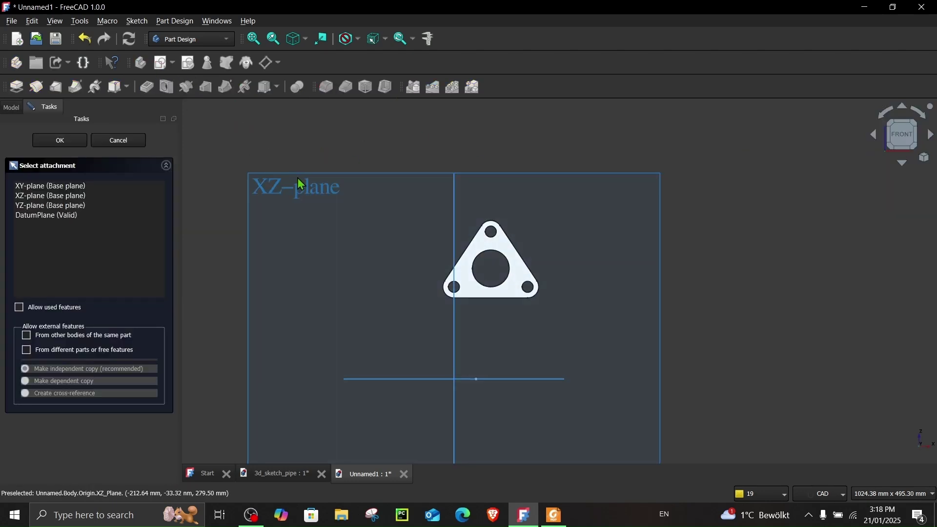
left_click(300, 184)
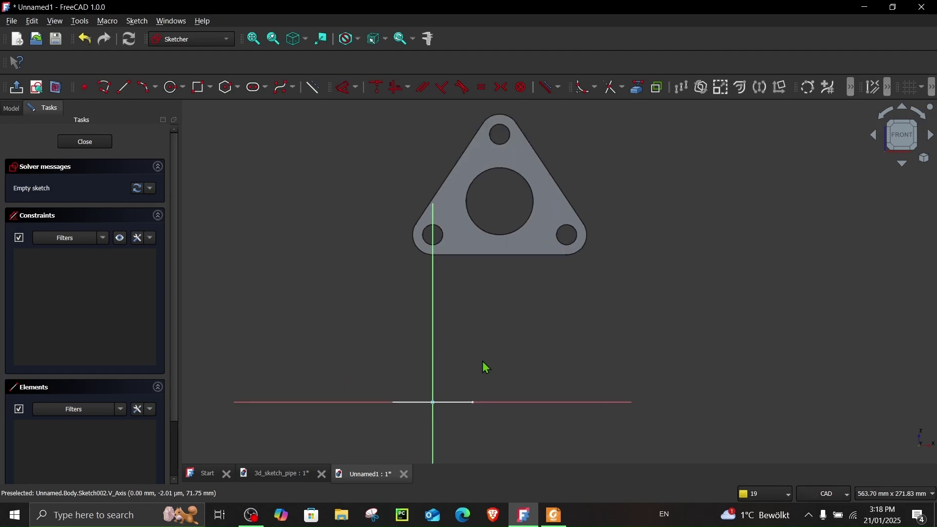
Draw a line about 43 mm long from the origin up along the vertical axis
left_click(543, 512)
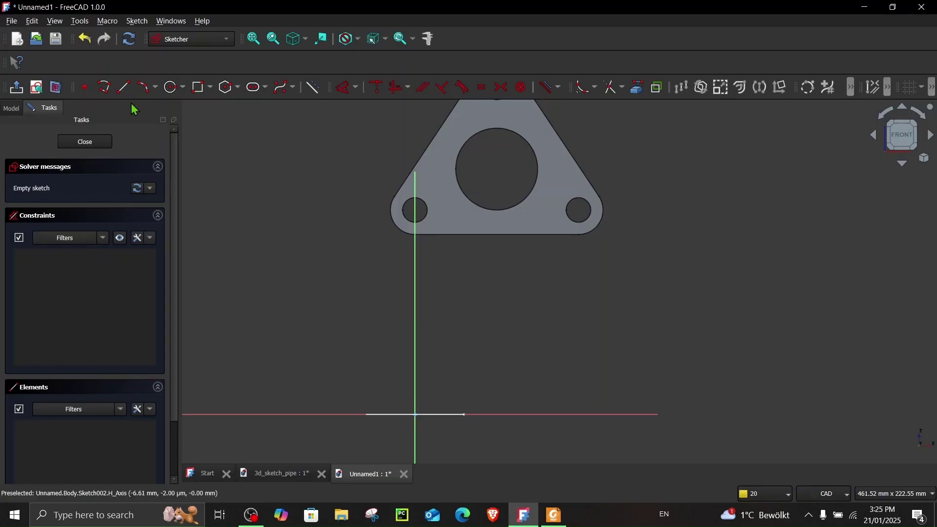
left_click(123, 97)
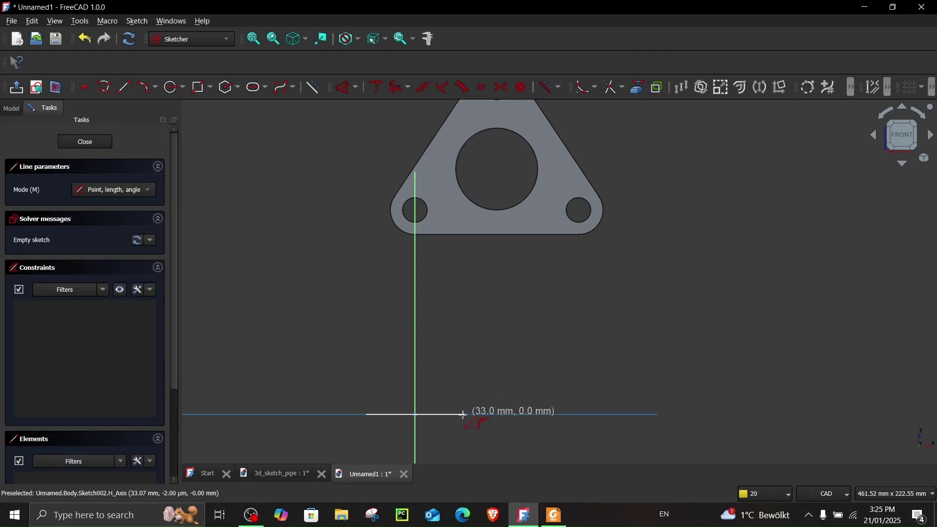
left_click(416, 346)
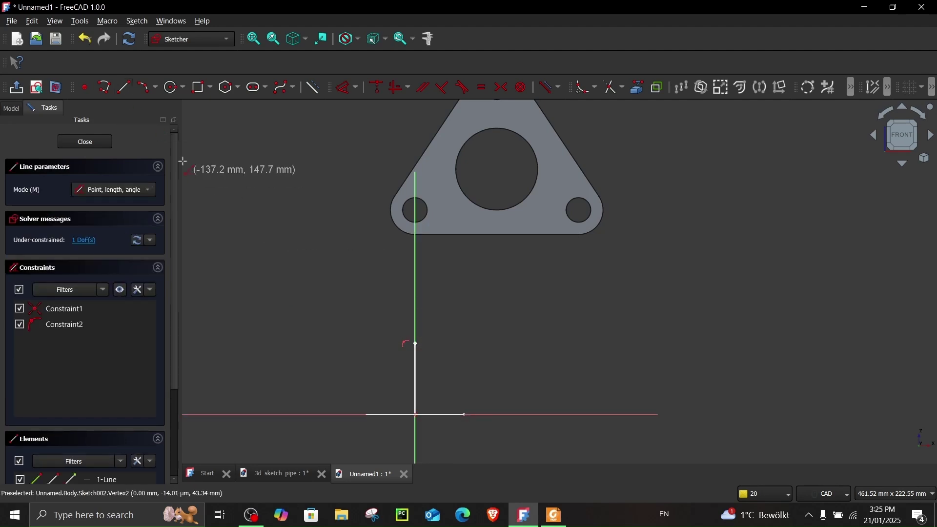
Draw a three-point arc from the vertical line's upper end, curving up and right to just below the flange
left_click(155, 88)
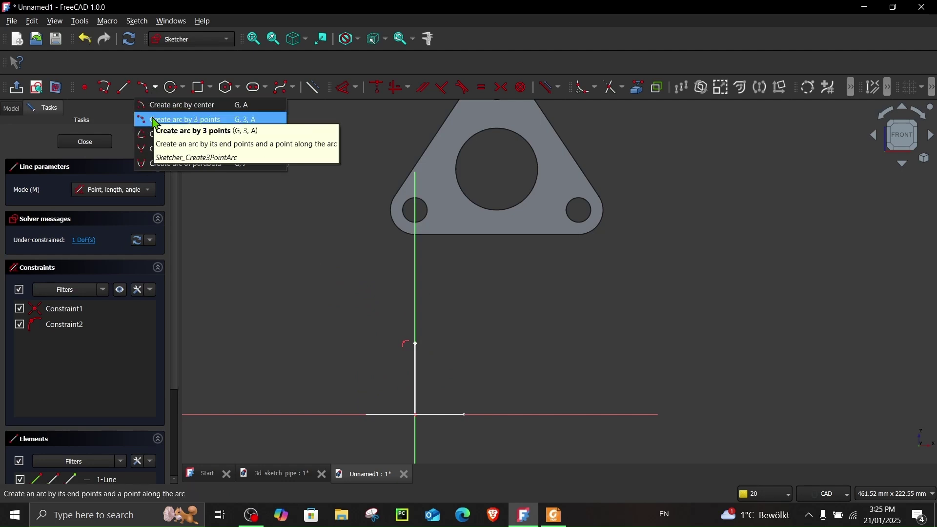
left_click(146, 119)
left_click(416, 343)
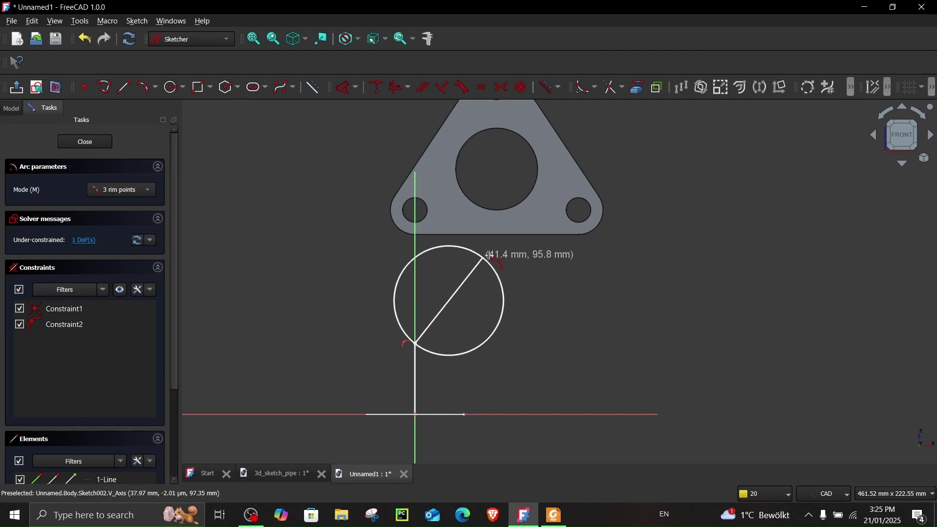
left_click(500, 261)
left_click(493, 254)
Draw a second three-point arc from the first arc's upper end, bulging right and ending inside the flange's central hole
left_click(494, 254)
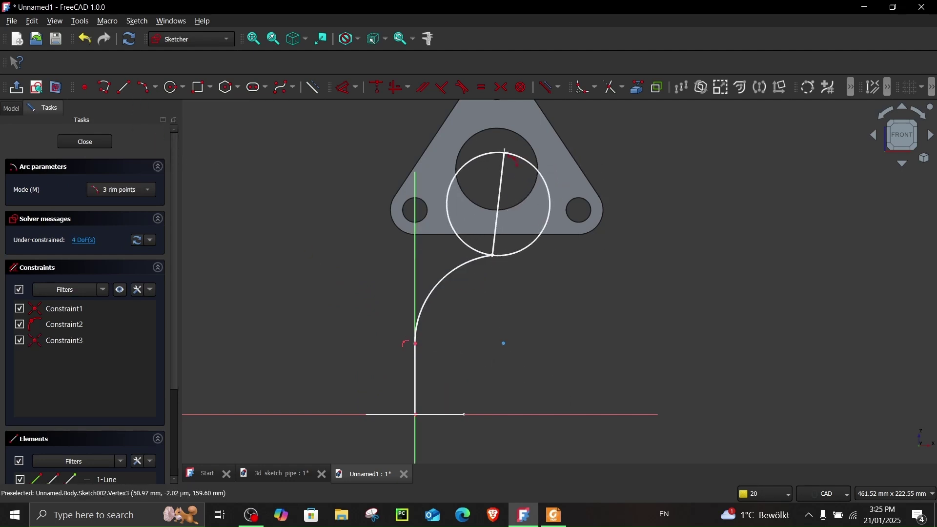
left_click(505, 153)
left_click(531, 211)
scroll(468, 238, "up", 2)
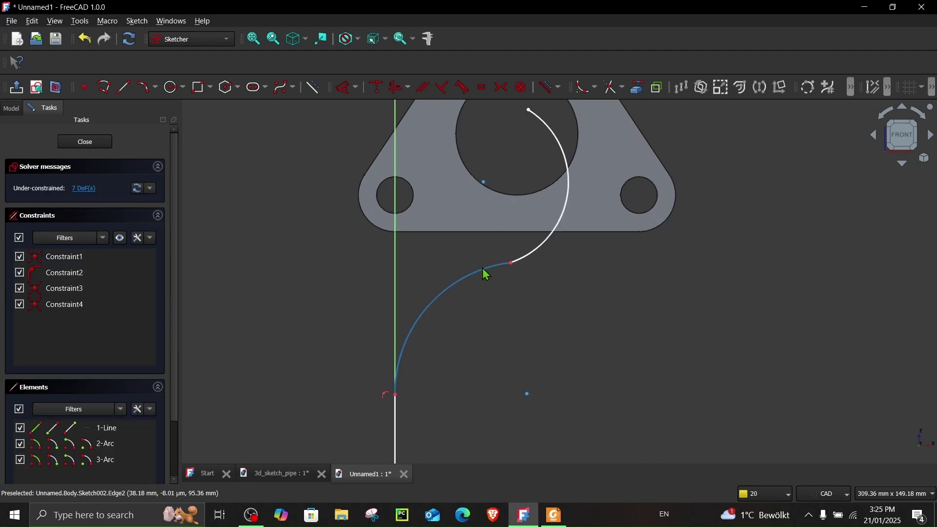
Constrain the two arcs to equal radii and make them tangent at their shared point
left_click(490, 275)
left_click(533, 257)
left_click(481, 87)
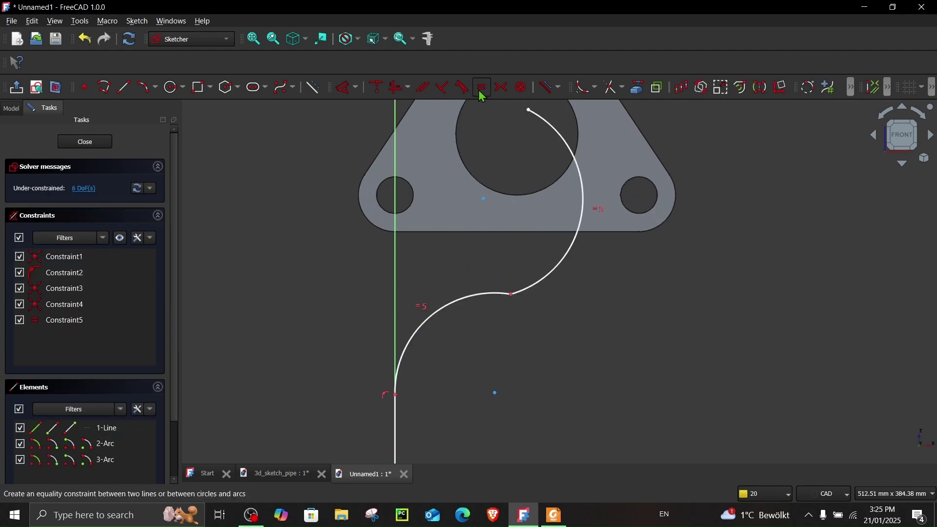
left_click(493, 295)
left_click(532, 288)
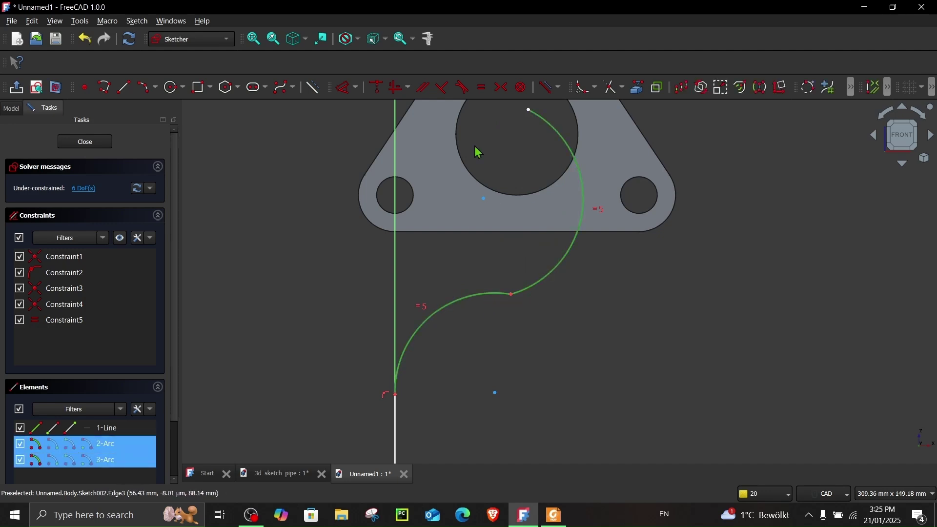
left_click(463, 89)
scroll(507, 332, "down", 3)
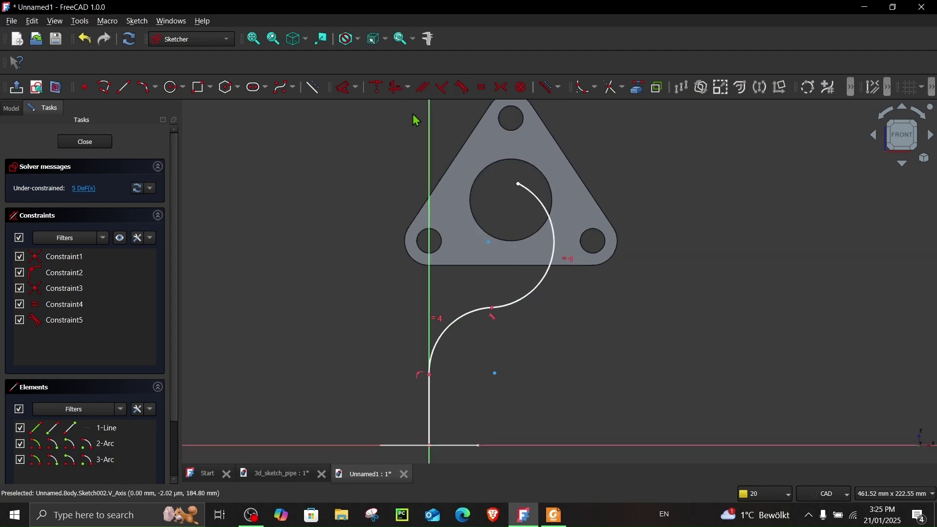
Set the lower arc's radius to 60 mm and pull the upper arc's free end back into the flange's central hole
left_click(347, 87)
left_click(456, 324)
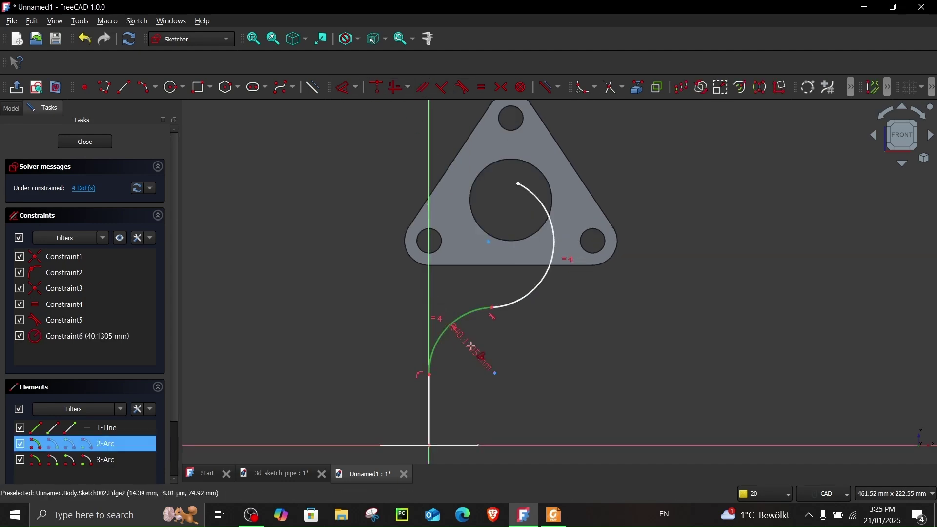
left_click(472, 349)
key("Return")
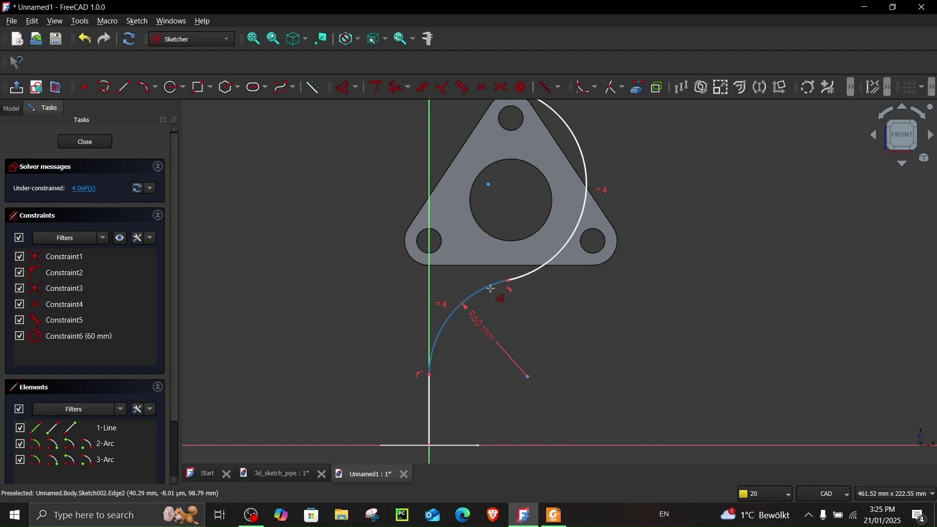
middle_click_drag(526, 186, 521, 240)
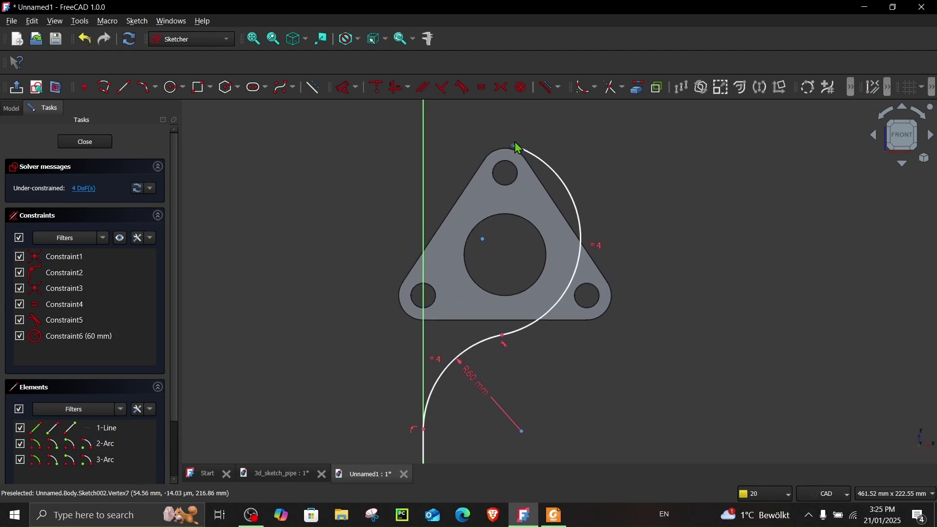
mouse_move(519, 147)
left_mouse_down()
mouse_move(549, 217)
mouse_move(522, 242)
mouse_move(408, 242)
mouse_move(399, 252)
left_mouse_up()
mouse_move(372, 329)
middle_mouse_down()
mouse_move(401, 284)
mouse_move(376, 285)
middle_mouse_up()
Dimension the upper arc's centre 10 mm from the vertical axis and 147.5 mm above the horizontal axis
left_click(377, 87)
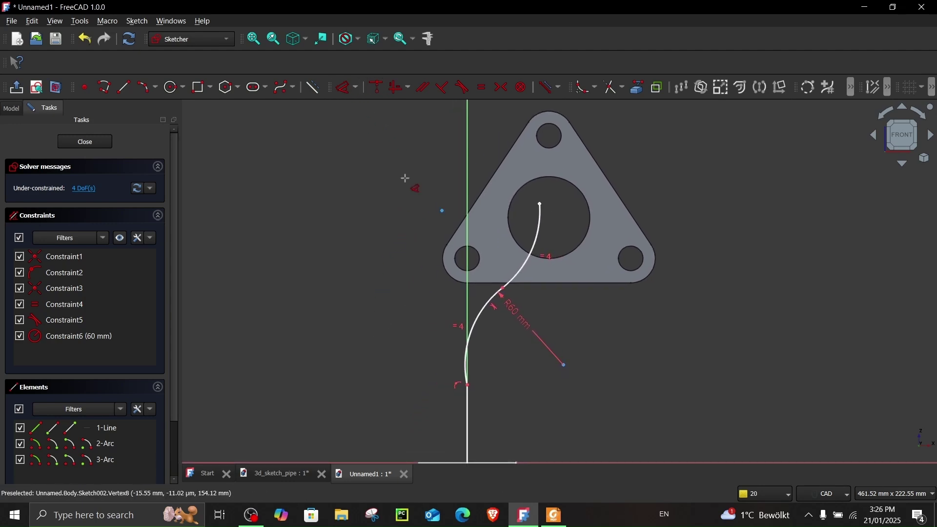
left_click(443, 212)
left_click(467, 205)
left_click(408, 193)
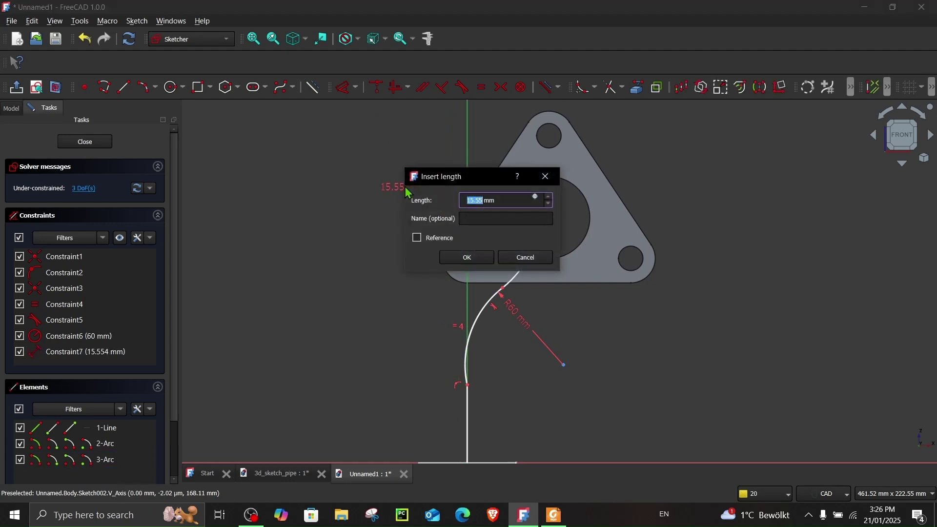
type("10")
key("Return")
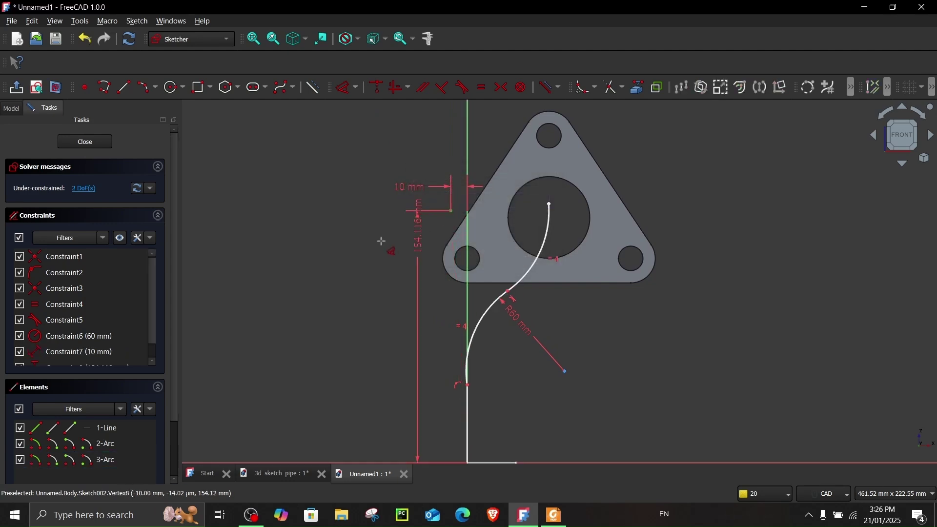
left_click(366, 266)
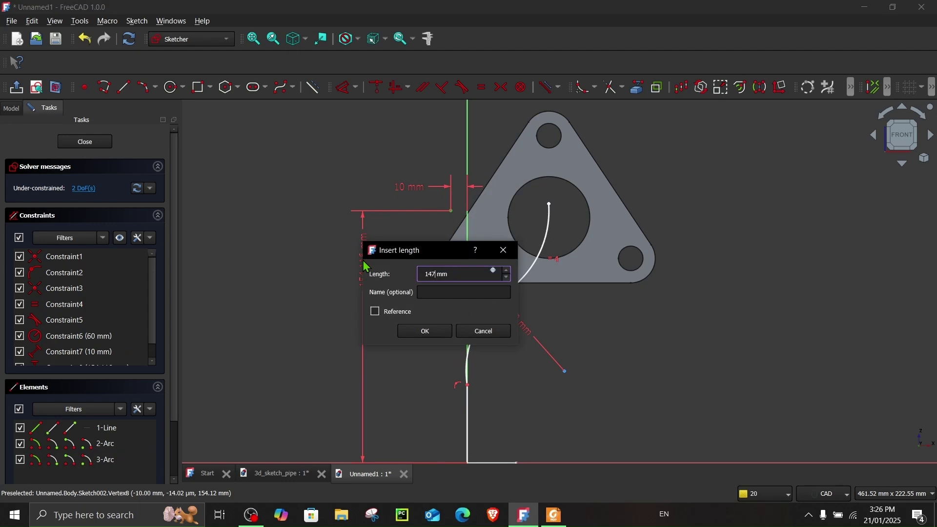
key("Return")
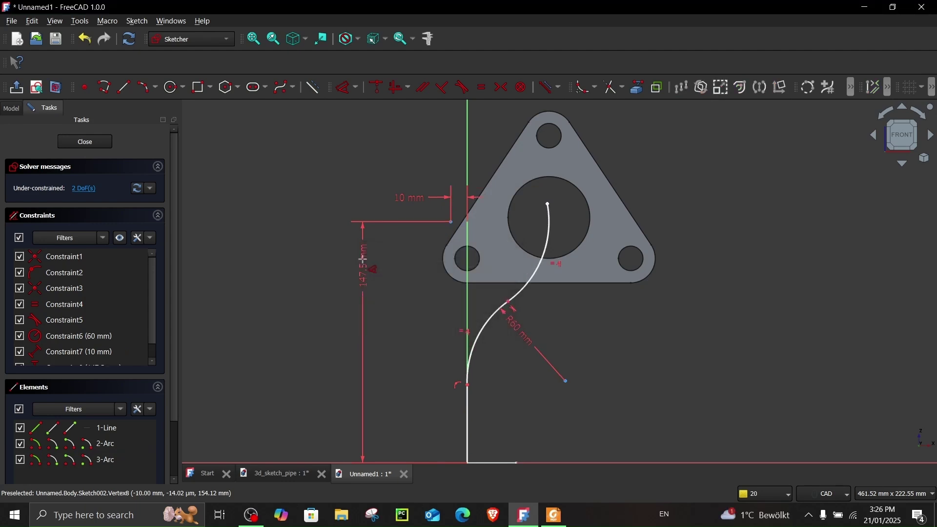
Shift the upper arc's free end within the flange hole and project the central hole's edge as external geometry
mouse_move(550, 210)
left_mouse_down()
mouse_move(560, 241)
mouse_move(568, 236)
left_mouse_up()
scroll(573, 219, "up", 3)
scroll(571, 227, "up", 2)
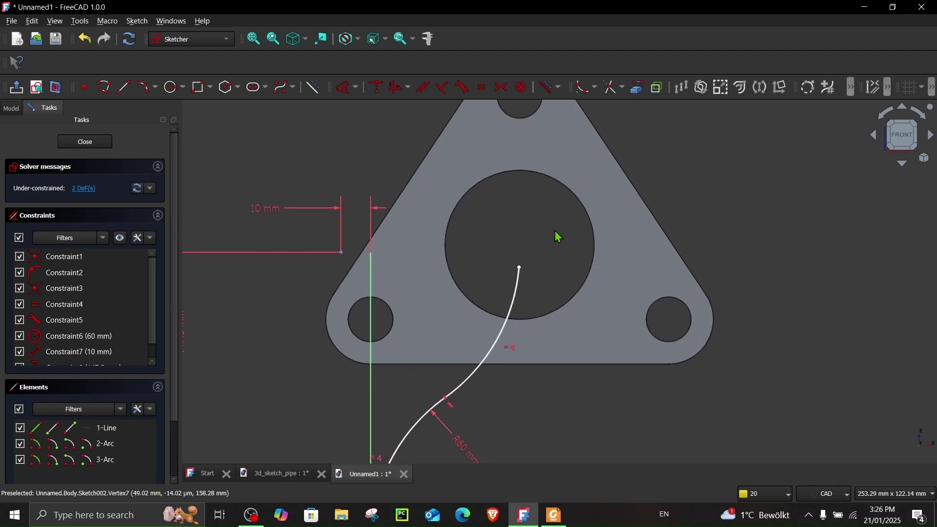
left_click(643, 89)
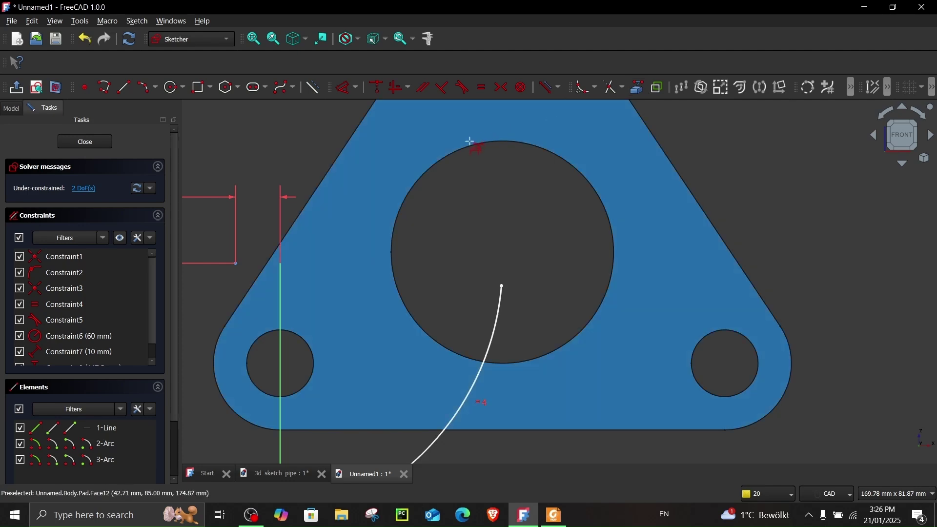
left_click(469, 141)
scroll(476, 246, "up", 3)
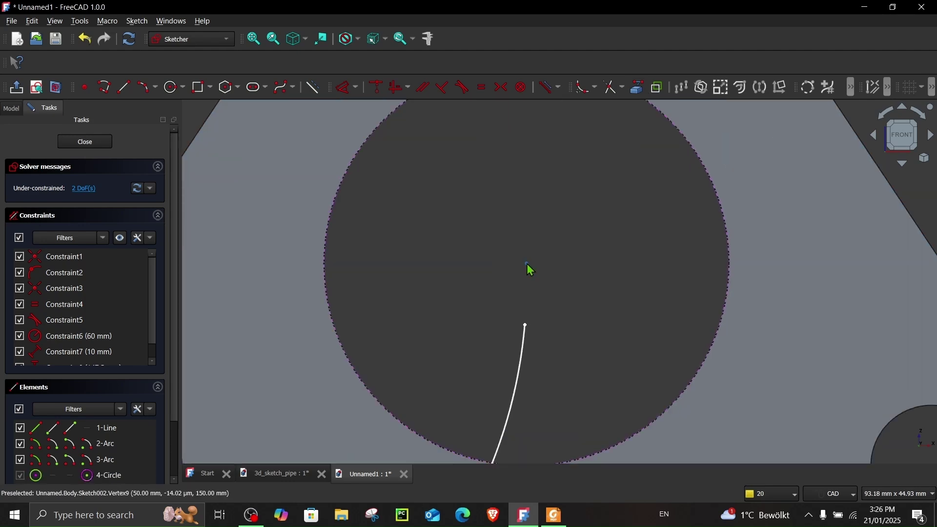
Align the upper arc's free end vertically with the centre of the projected hole
left_click(527, 264)
left_click(526, 325)
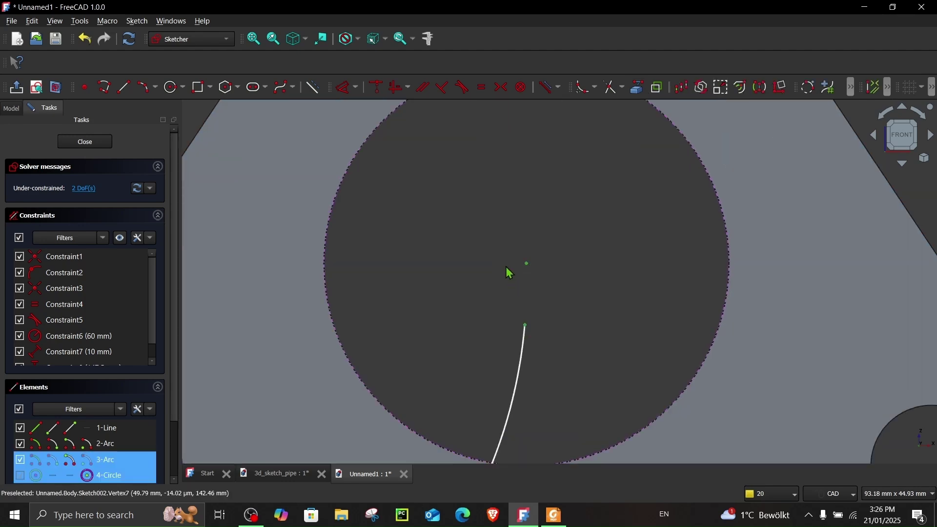
left_click(408, 87)
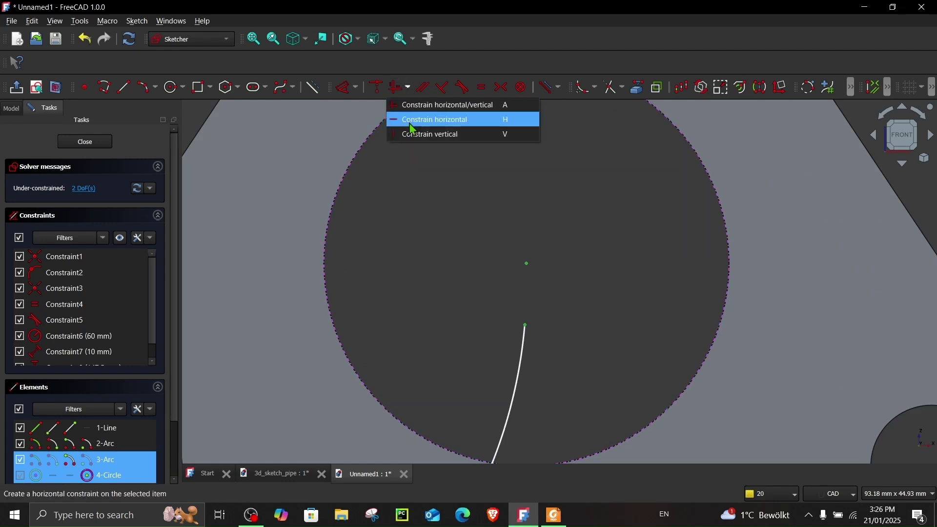
left_click(413, 135)
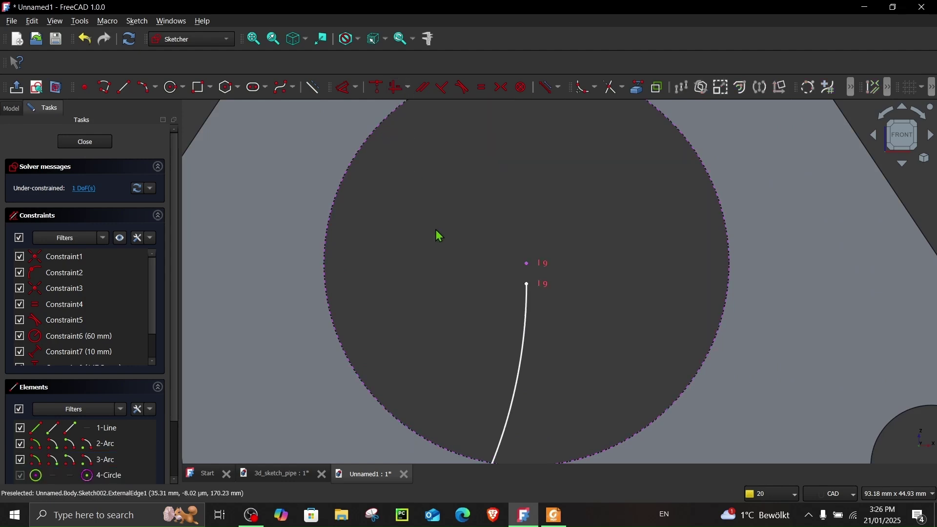
scroll(438, 236, "down", 5)
scroll(460, 356, "down", 2)
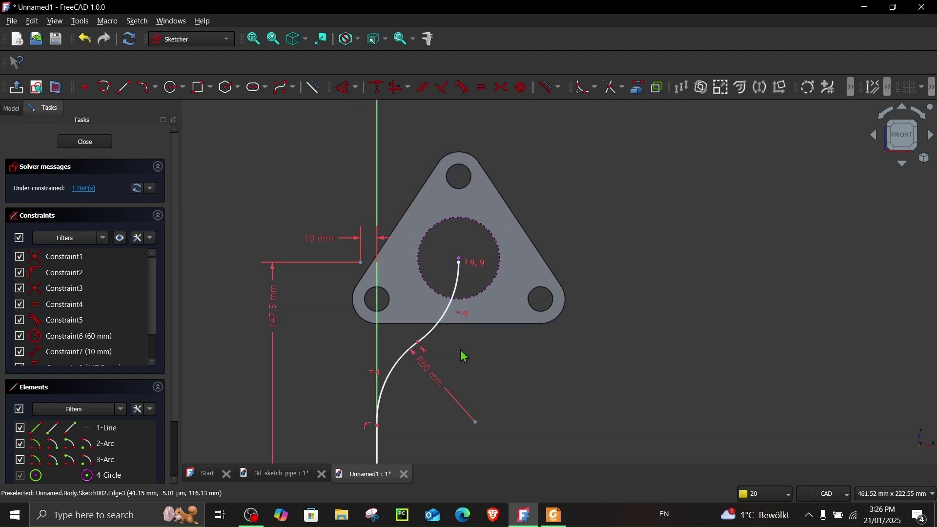
Set the vertical line's length to 50 mm and close the sketch
middle_click_drag(460, 356, 486, 324)
middle_click_drag(435, 371, 444, 341)
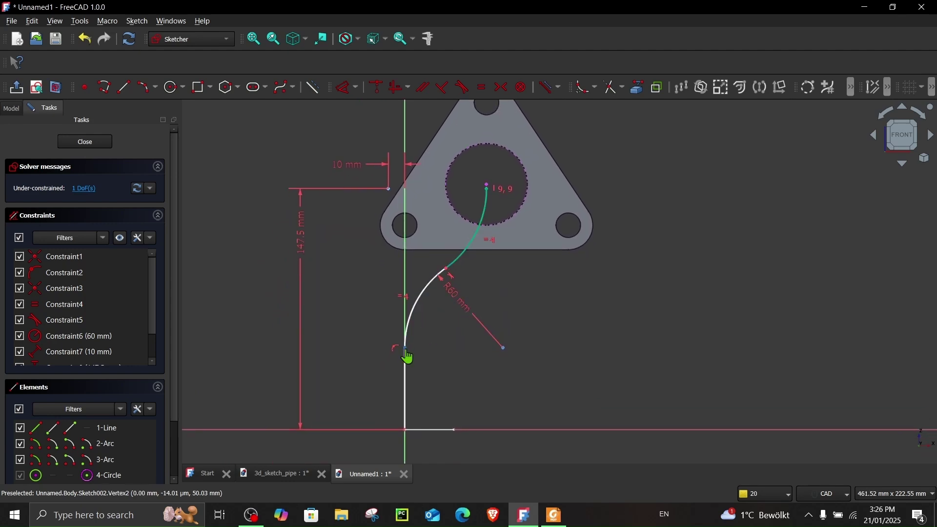
middle_click_drag(454, 393, 455, 368)
scroll(455, 368, "up", 1)
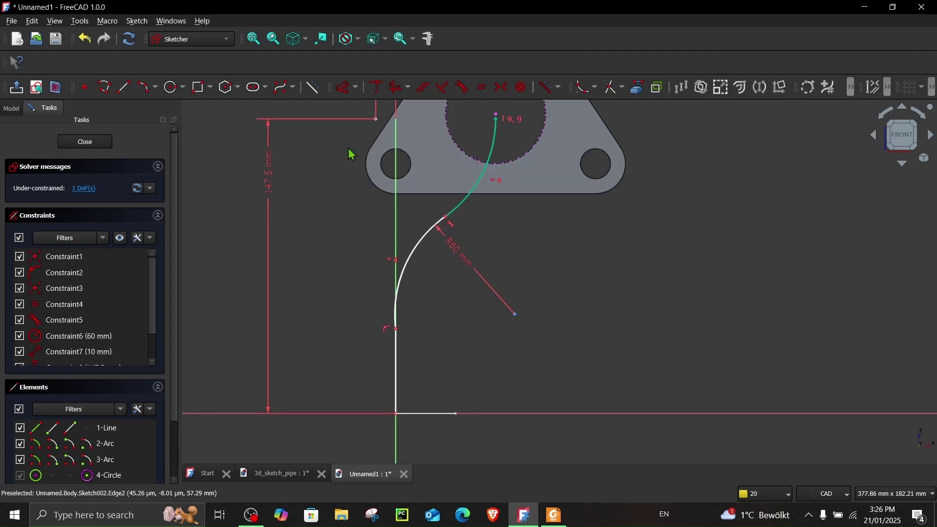
left_click(343, 87)
left_click(395, 379)
left_click(436, 370)
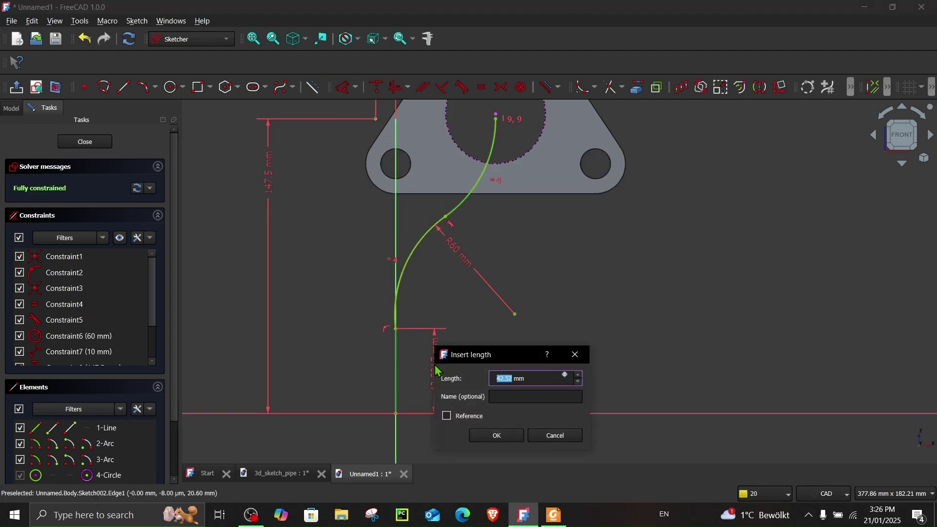
type("50")
key("Return")
scroll(487, 322, "down", 3)
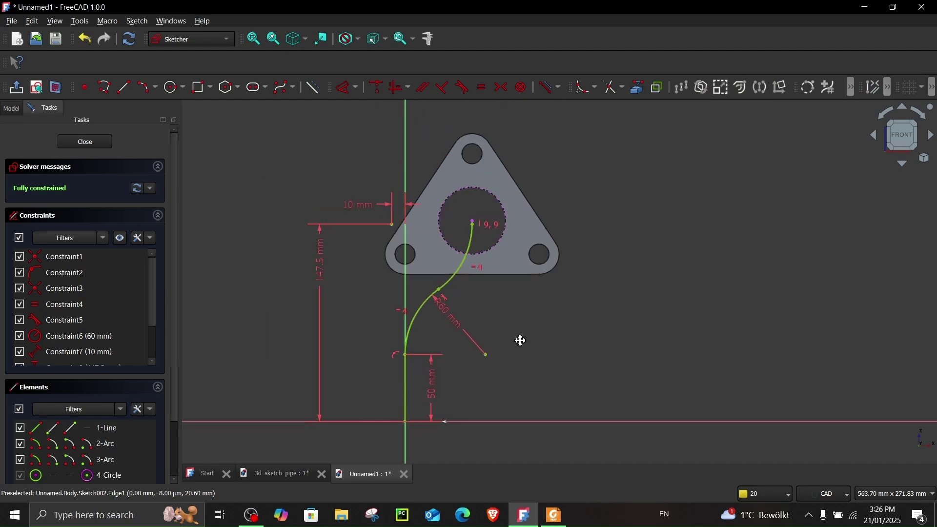
left_click(98, 143)
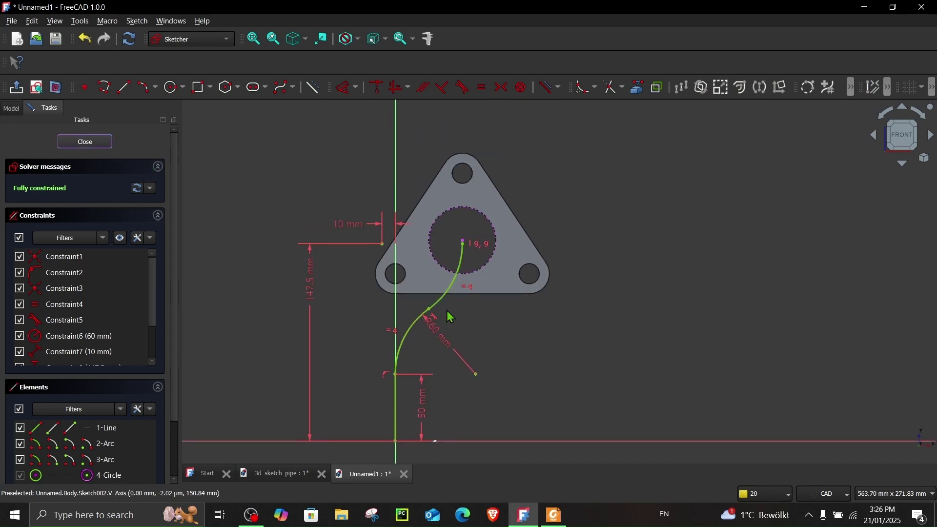
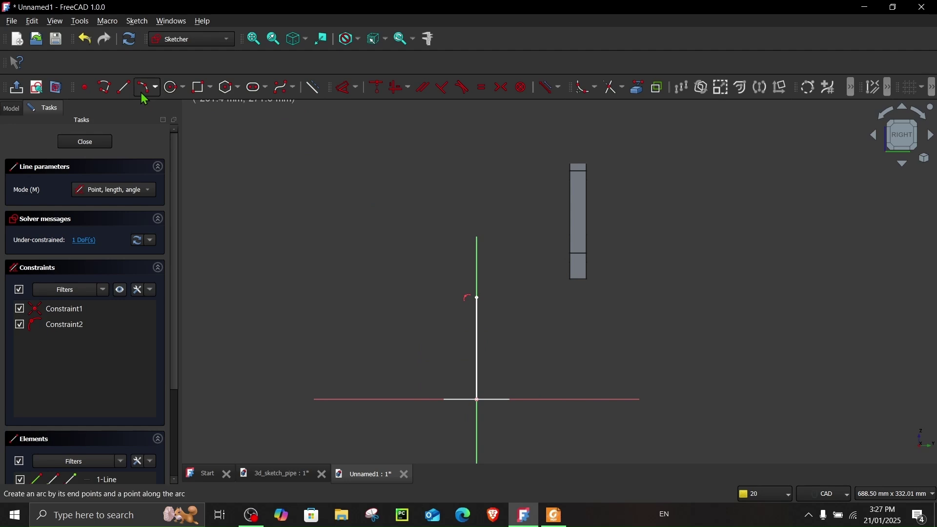
Draw a three-point arc from the vertical line's upper end, curving up and right to just short of the flange
left_click(147, 97)
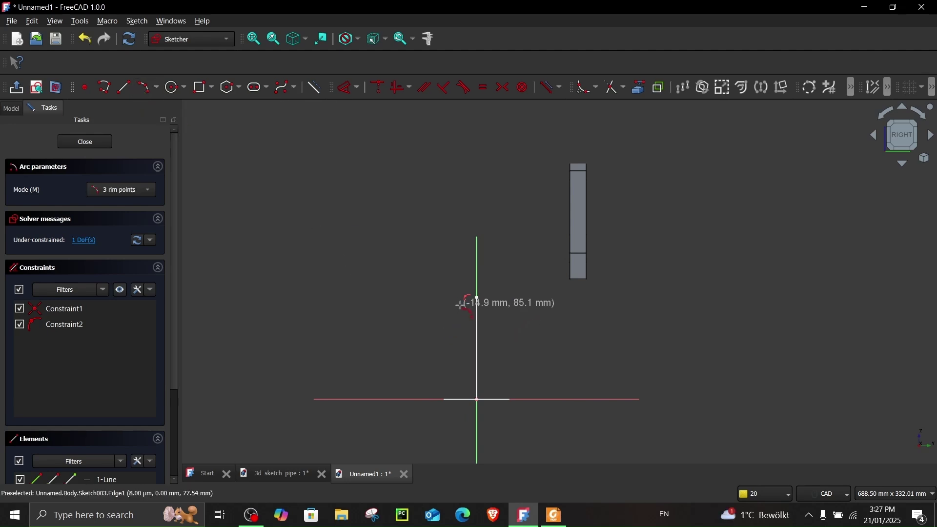
left_click(477, 298)
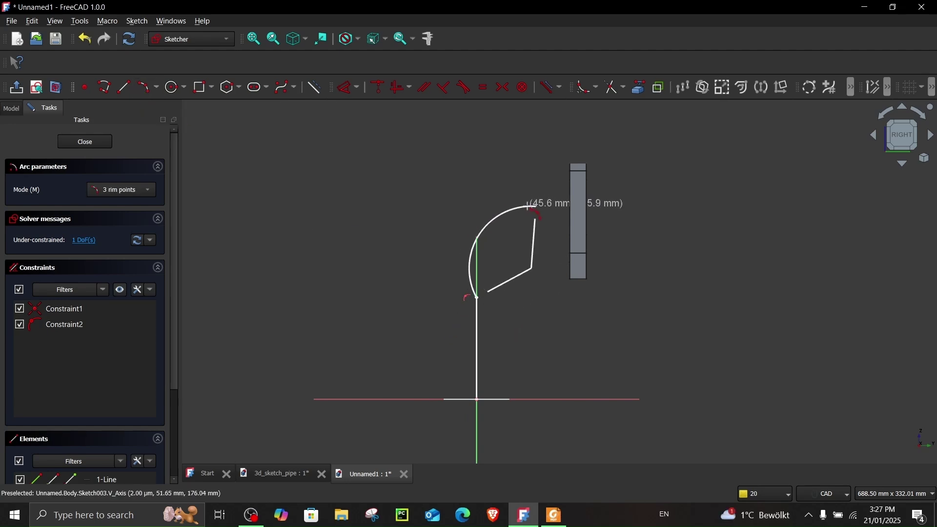
left_click(507, 212)
Draw a horizontal line from the arc's upper end through the flange to just past its far side
left_click(122, 87)
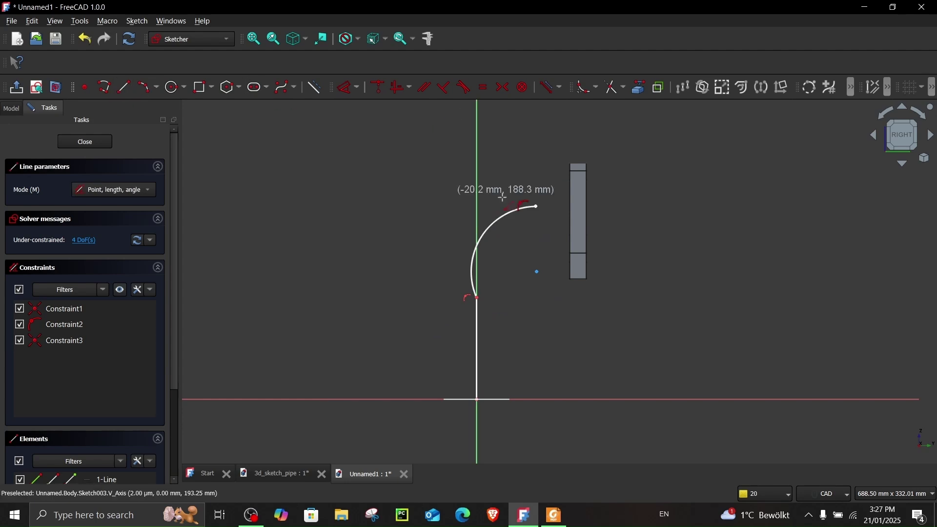
left_click(537, 206)
left_click(606, 205)
right_click(606, 214)
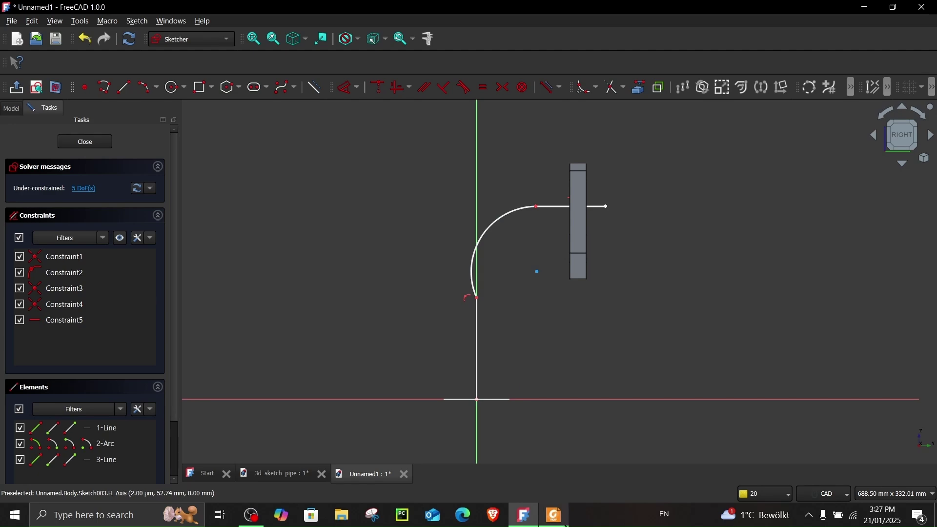
Switch to Foxit Reader and check the side-view curve's dimensions in the Step 2 drawing, returning to FreeCAD
left_click(554, 514)
scroll(830, 140, "up", 1, "ctrl")
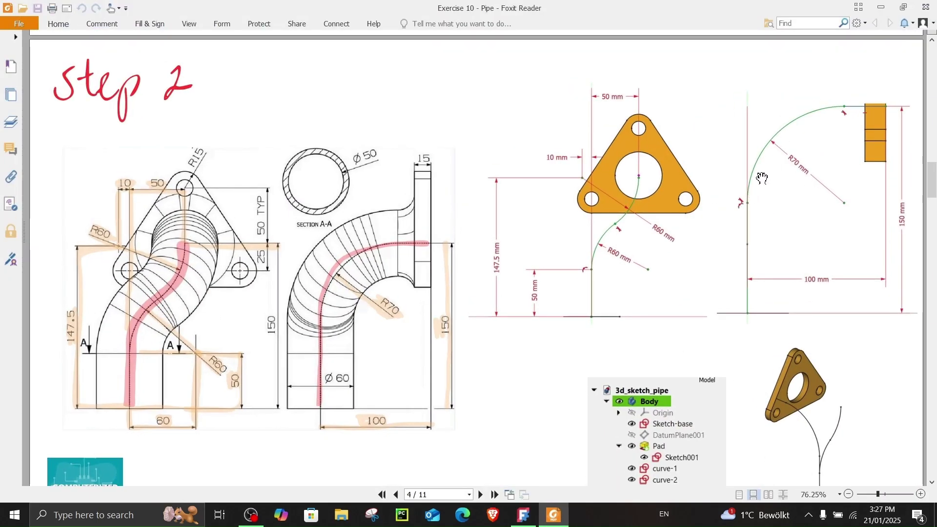
left_click(880, 7)
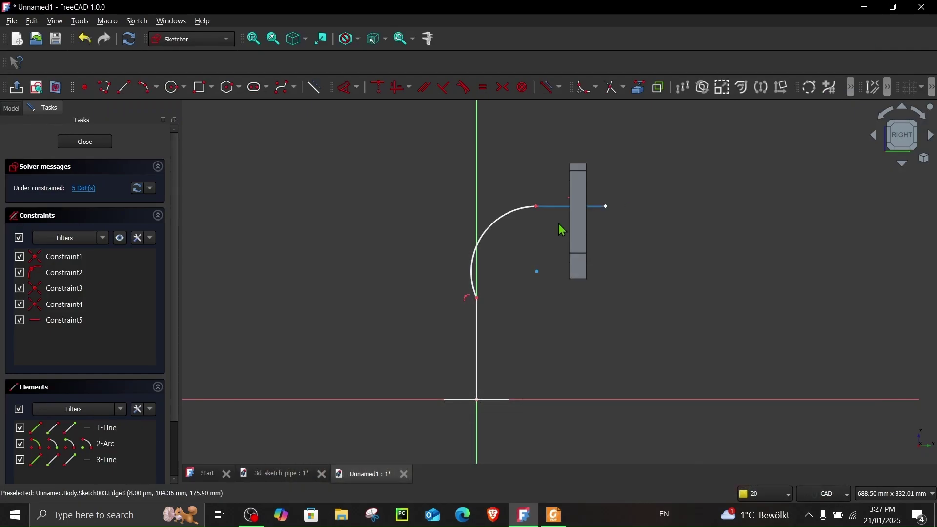
Make the arc tangent to the horizontal line at its upper end and to the vertical line at its lower end
left_click(521, 215)
left_click(553, 207)
left_click(464, 87)
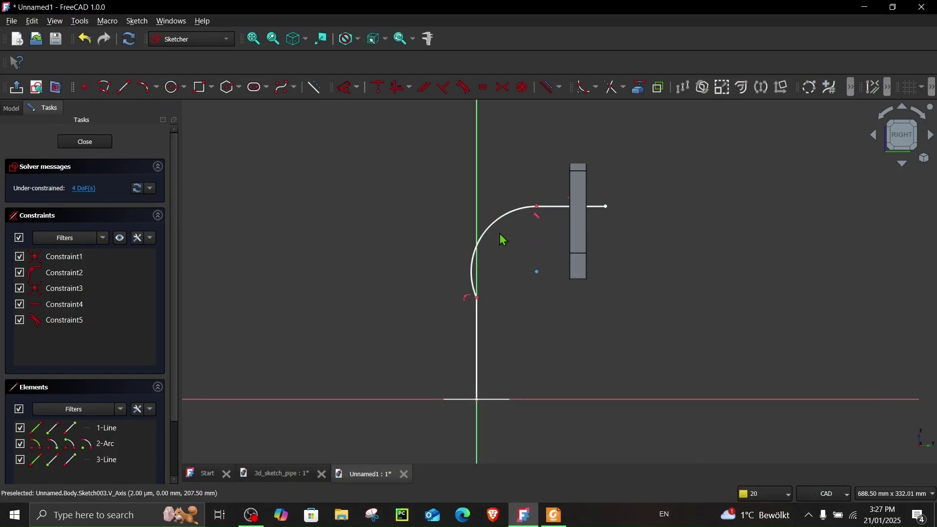
left_click(490, 239)
left_click(476, 324)
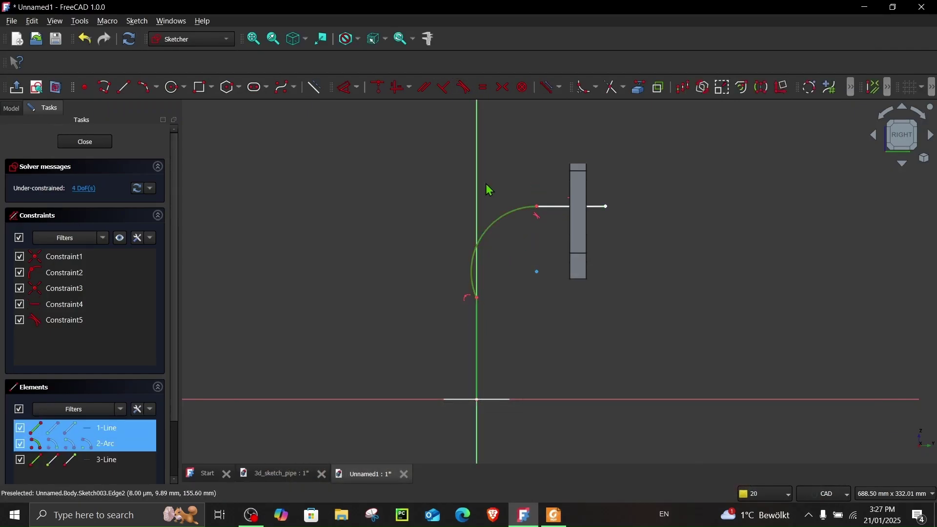
left_click(464, 86)
Set the arc's radius to 70 mm
left_click(348, 87)
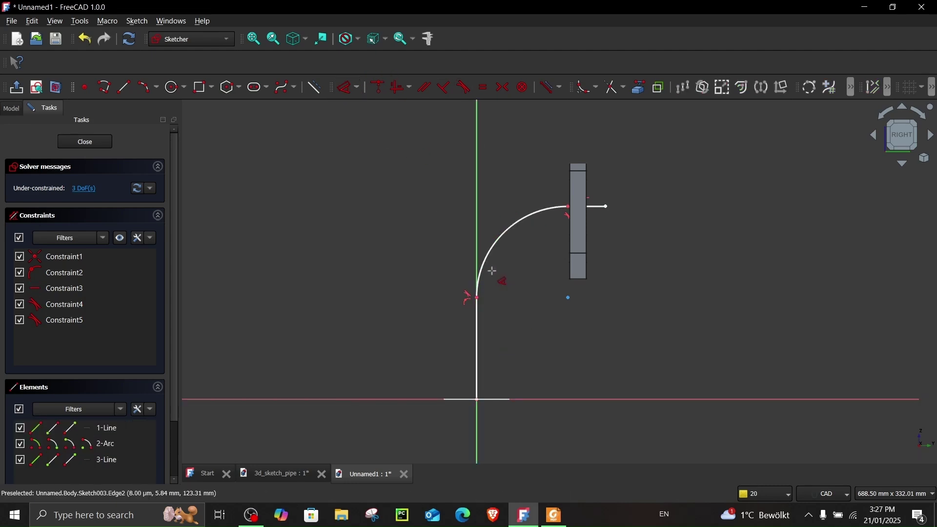
left_click(495, 249)
left_click(522, 281)
type("7")
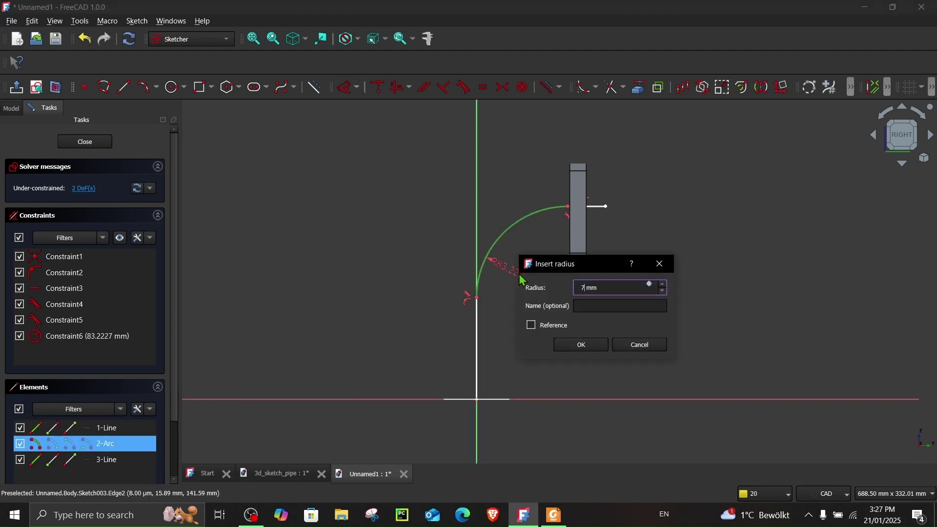
type("0")
key("Return")
Dimension the horizontal distance from the vertical line to the horizontal line's far end as 100 mm
left_click(478, 358)
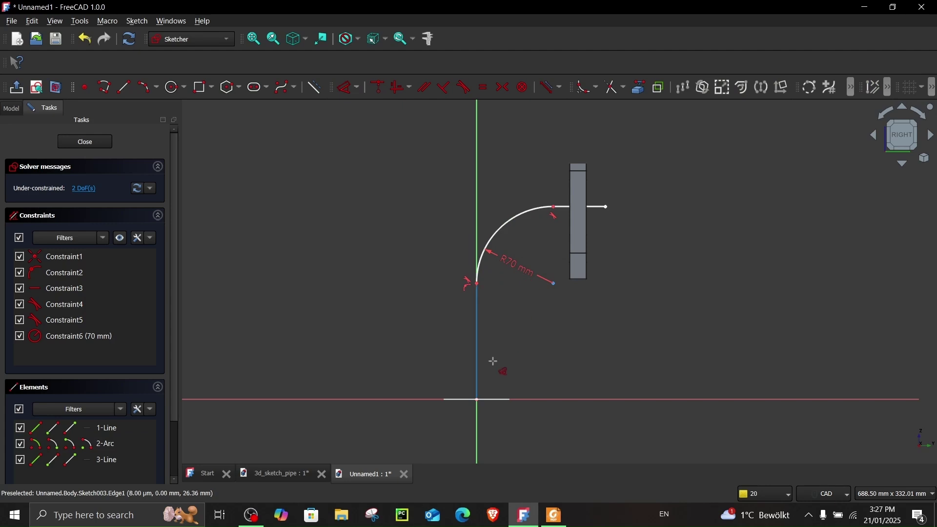
left_click(606, 207)
left_click(513, 127)
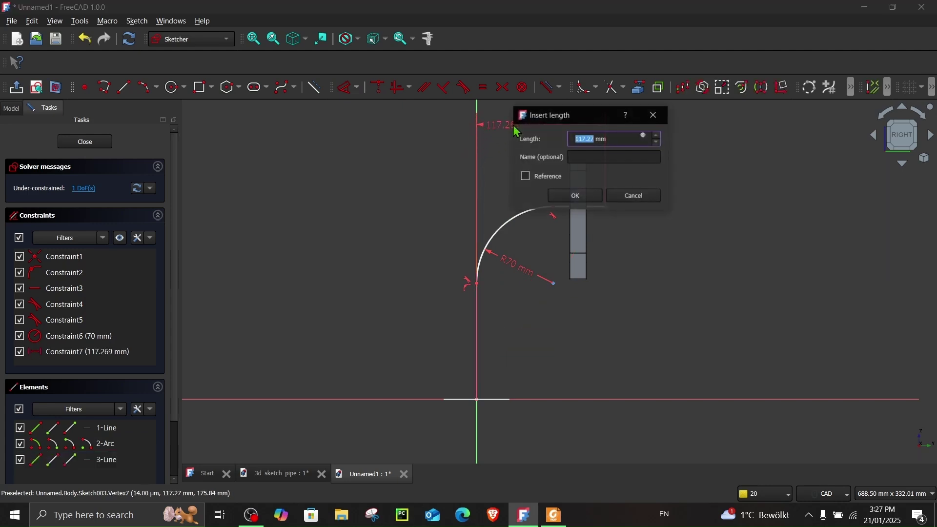
type("100")
key("Return")
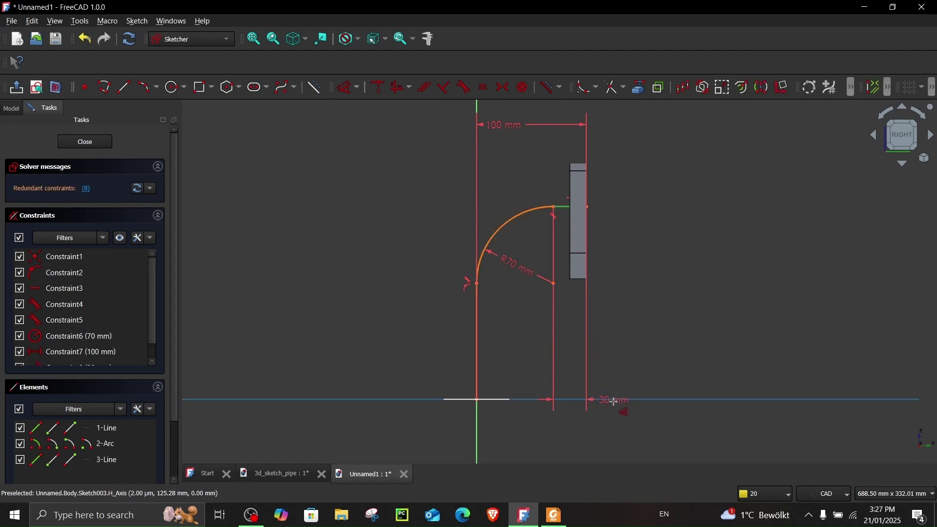
Check the Step 2 drawing in Foxit Reader, return to FreeCAD and set the horizontal line's height above the horizontal axis to 150 mm
left_click(606, 399)
left_click(554, 515)
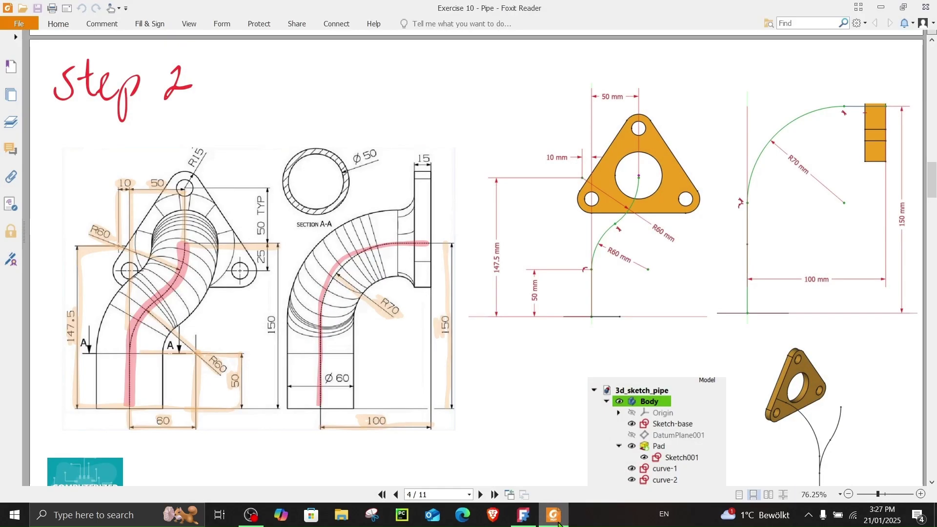
left_click(554, 515)
left_click(638, 306)
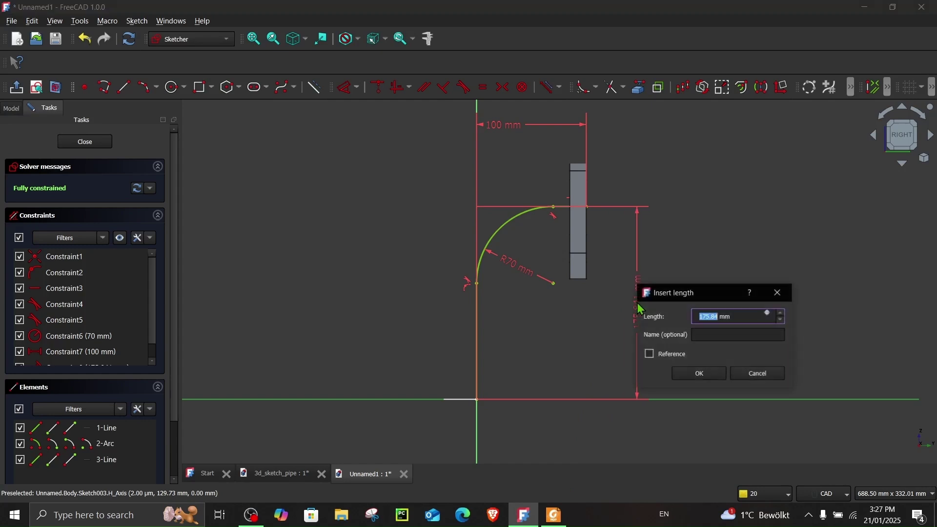
type("150")
key("Return")
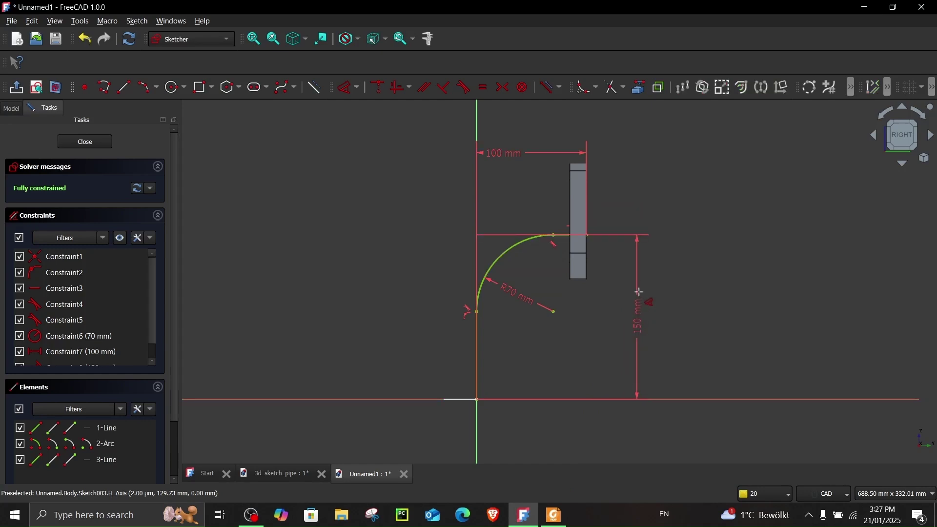
Close the side-view sketch and make the first path sketch, Sketch002, visible alongside it
left_click(111, 141)
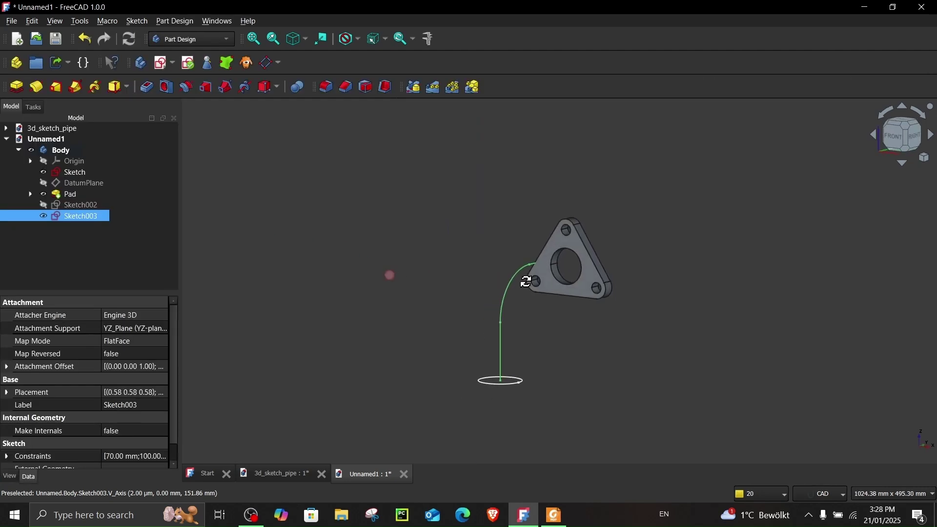
key("Up")
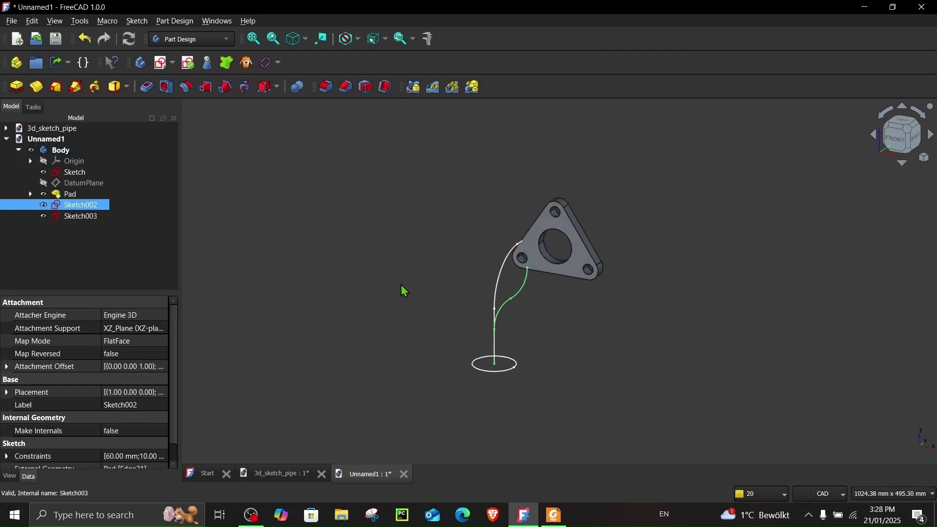
left_click(77, 219)
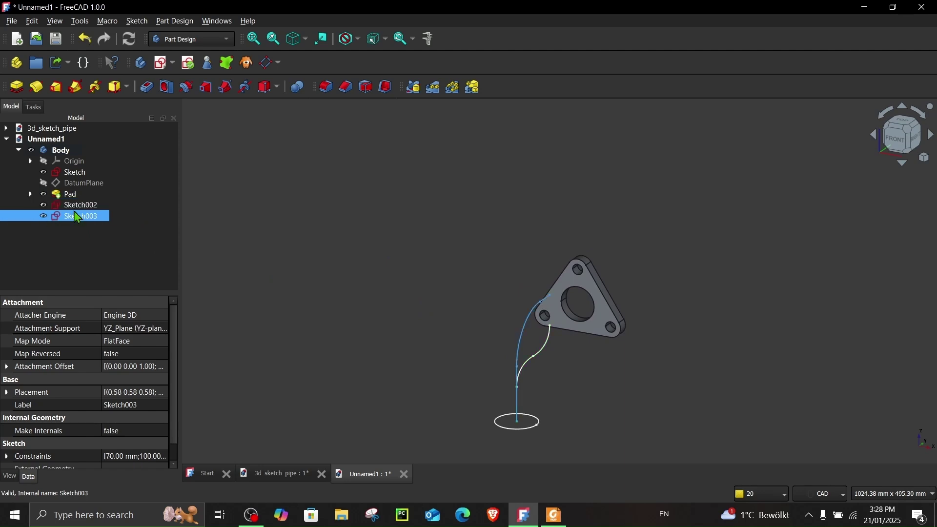
Rename Sketch002 as curve-1
left_click(74, 205)
right_click(74, 205)
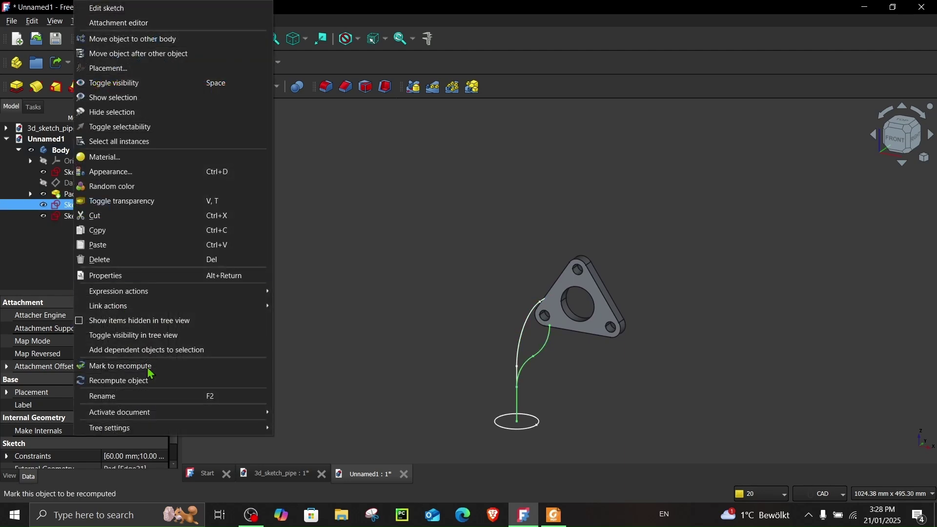
left_click(145, 396)
type("curve-")
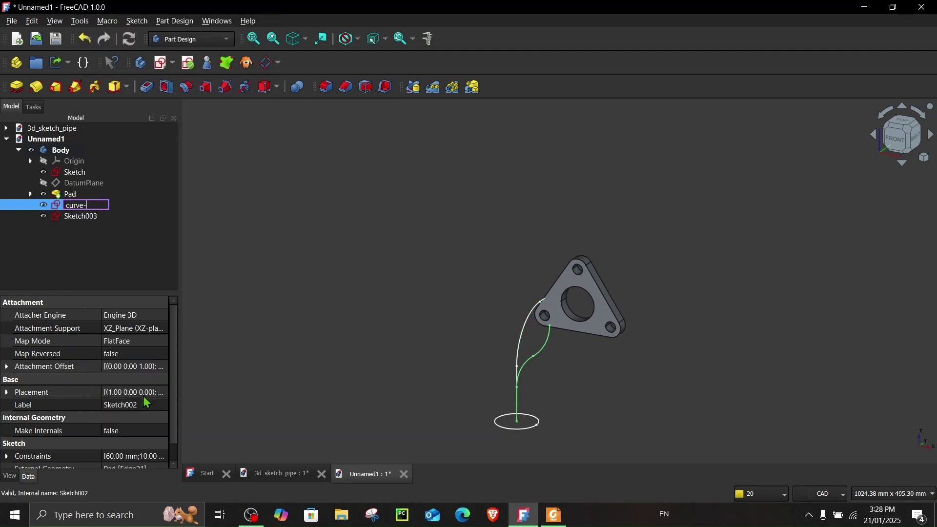
type("1")
key("Return")
left_click(324, 253)
Rename Sketch003 as curve-2
right_click(68, 218)
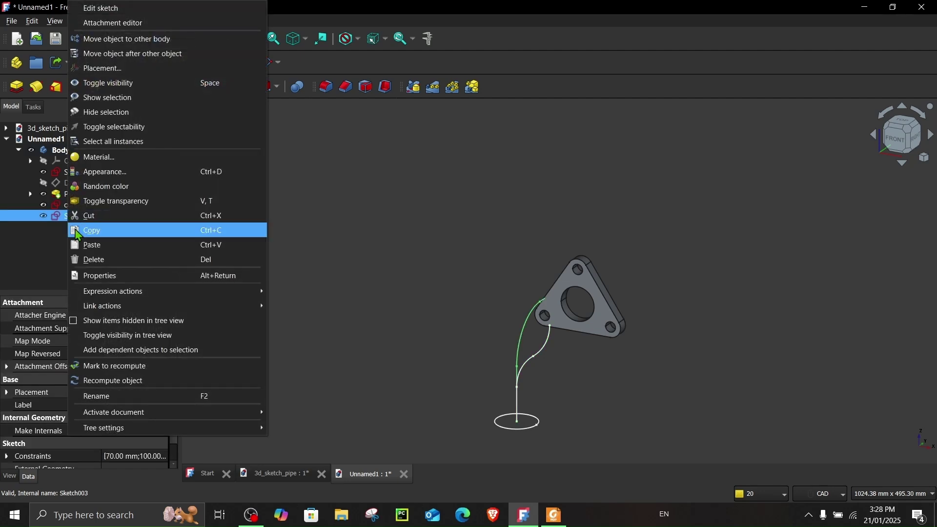
left_click(113, 396)
type("curve-2")
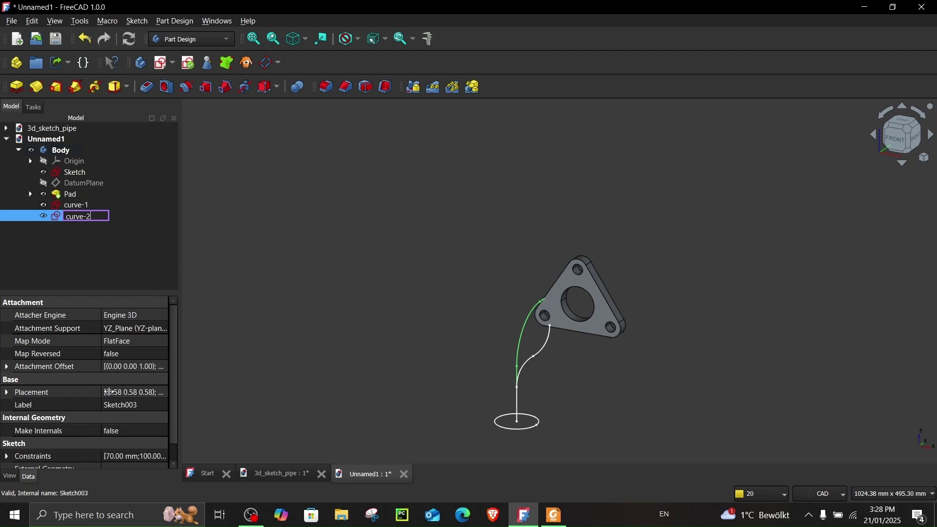
left_click(306, 276)
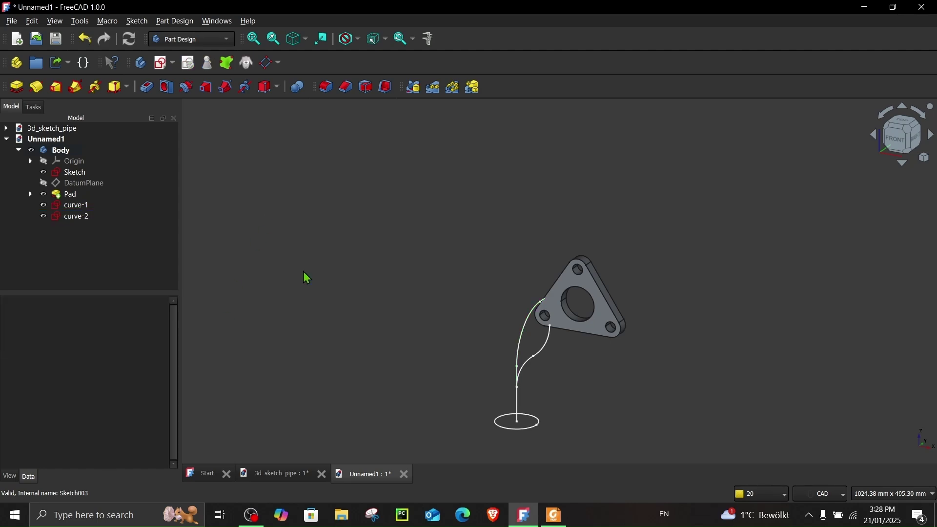
Switch to Foxit Reader and read the Step 3 page on the Curves workbench and Mixed curve tool, returning to FreeCAD
left_click(554, 515)
scroll(445, 263, "down", 10)
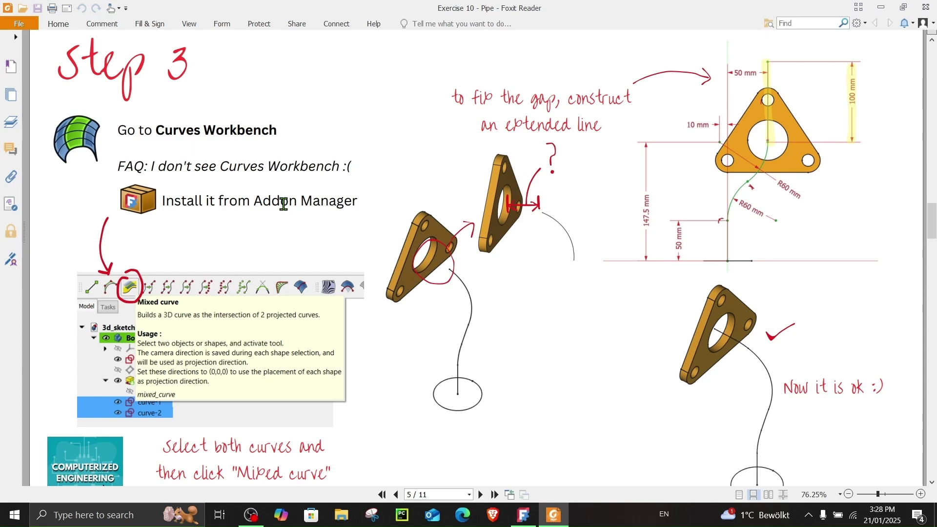
scroll(287, 239, "down", 2)
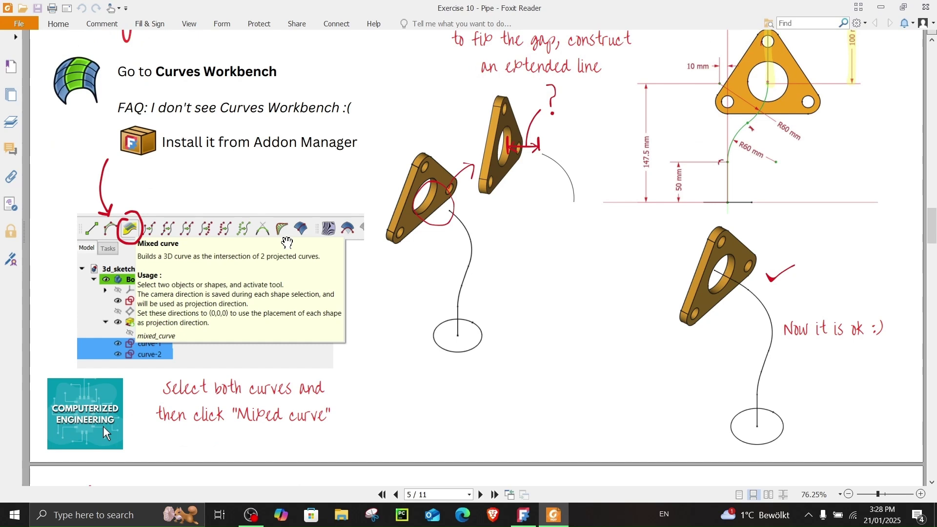
scroll(288, 242, "up", 2)
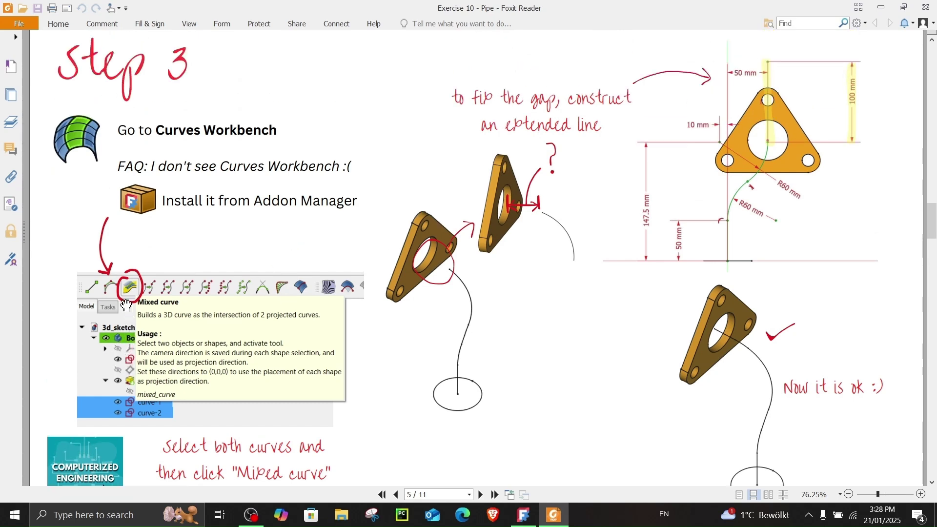
scroll(505, 380, "down", 2)
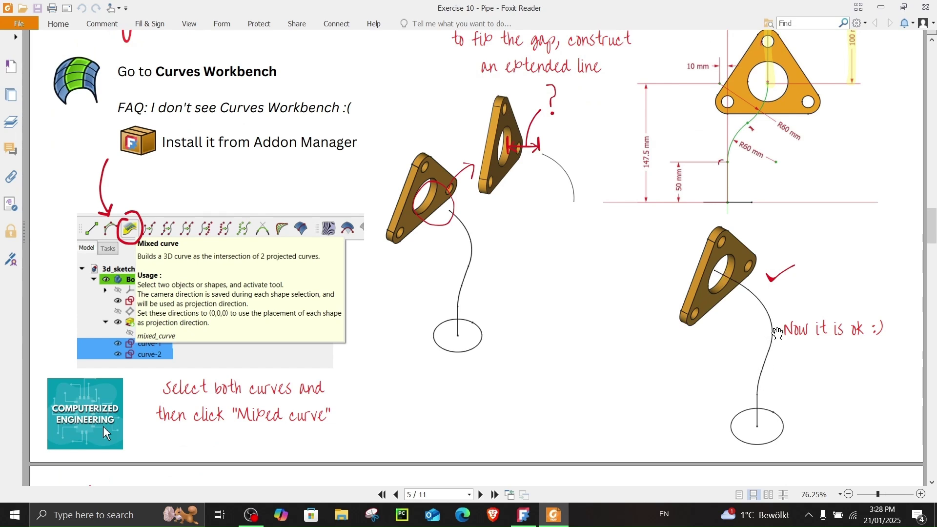
scroll(693, 305, "up", 2)
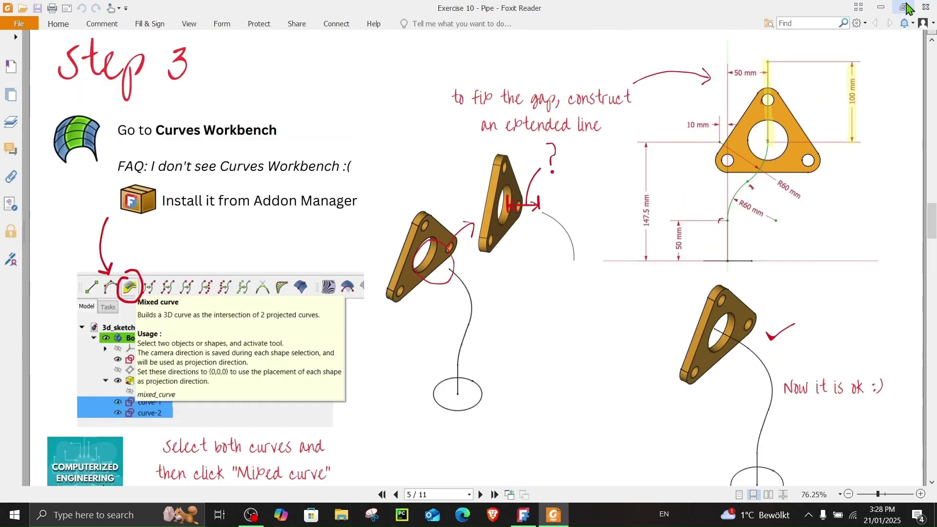
left_click(879, 8)
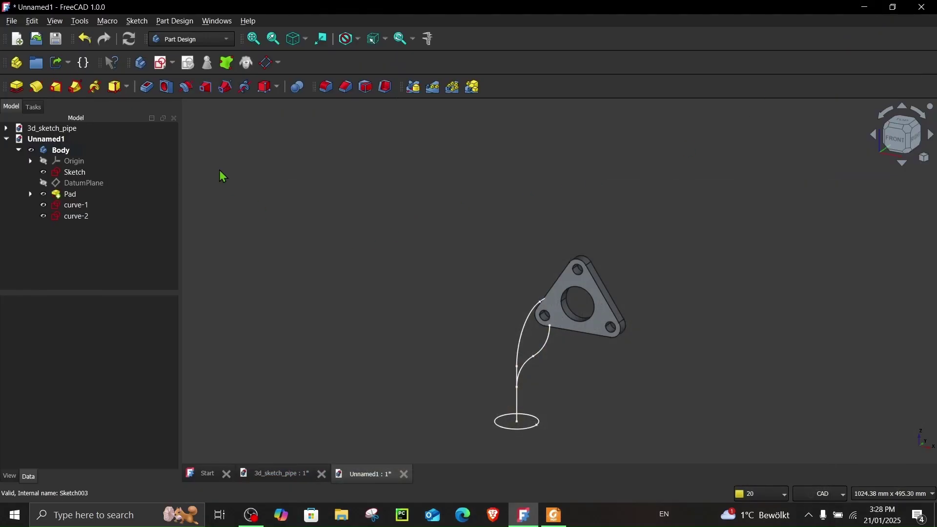
Search the Addon Manager for "curves", view the Curves workbench's details and installation status, and close the manager
left_click(107, 22)
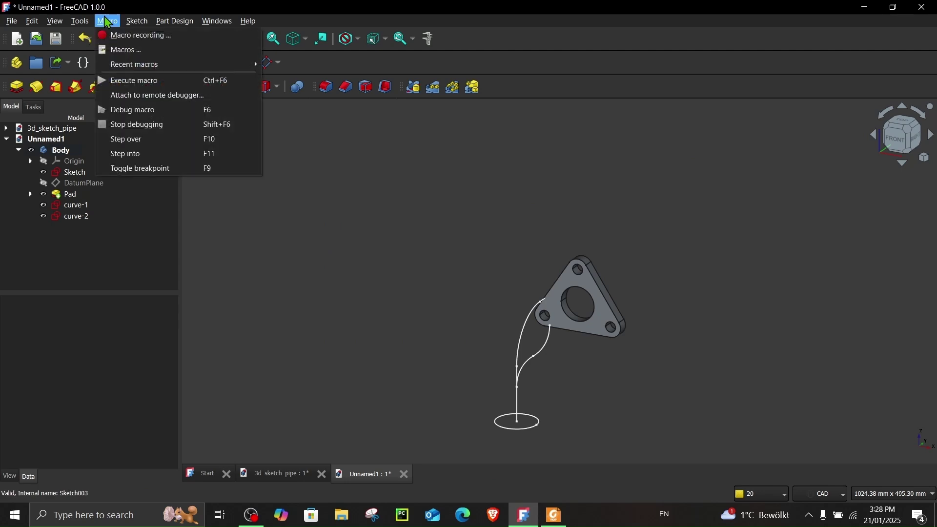
mouse_move(83, 23)
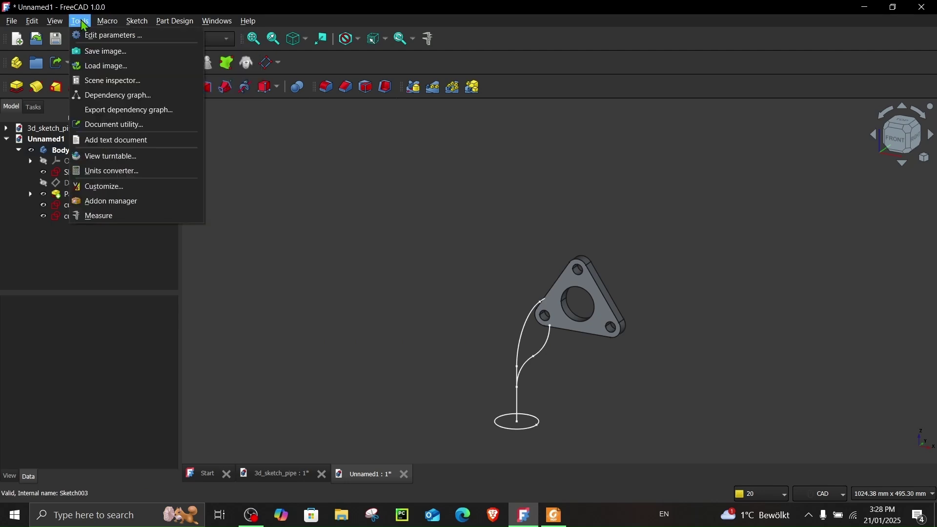
left_click(110, 202)
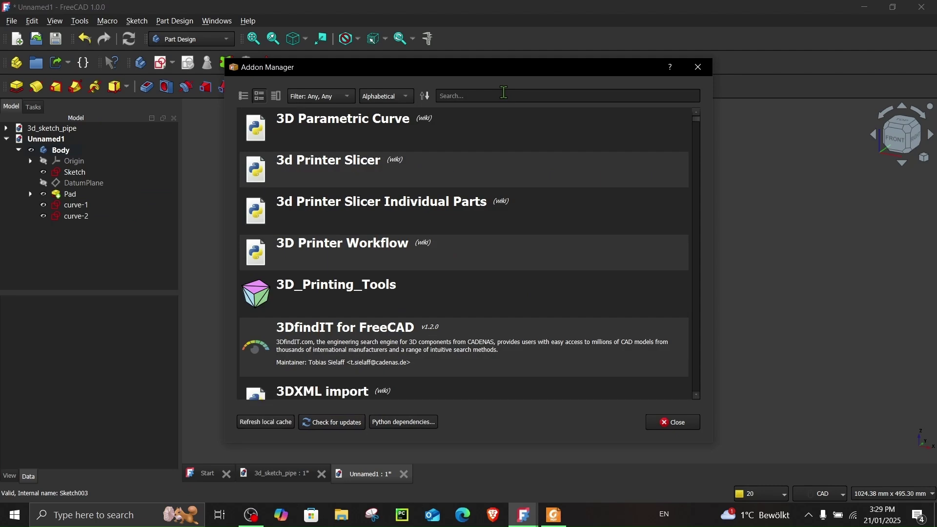
left_click(504, 93)
type("curves")
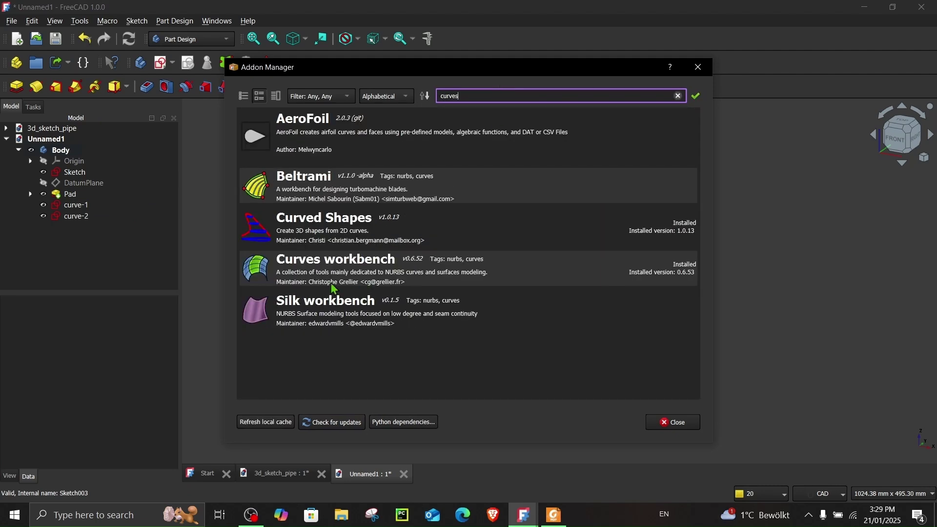
left_click(316, 270)
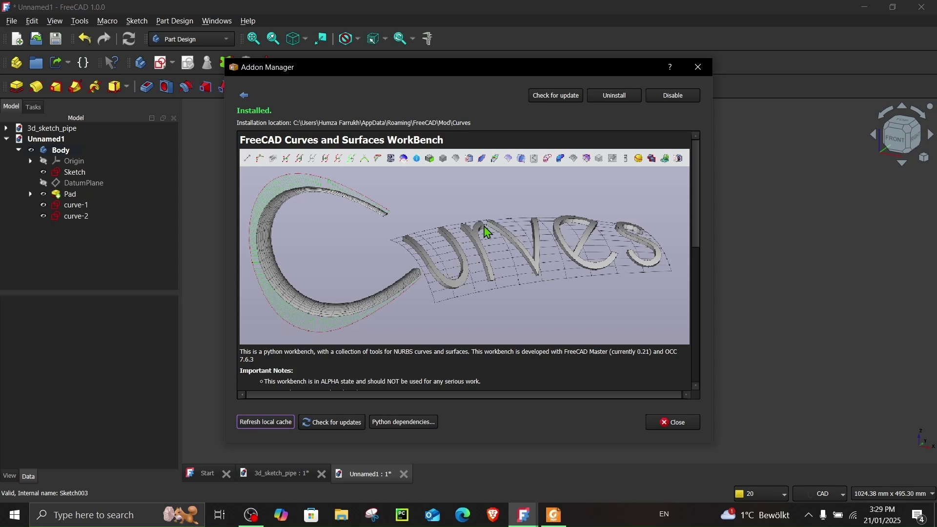
left_click(244, 95)
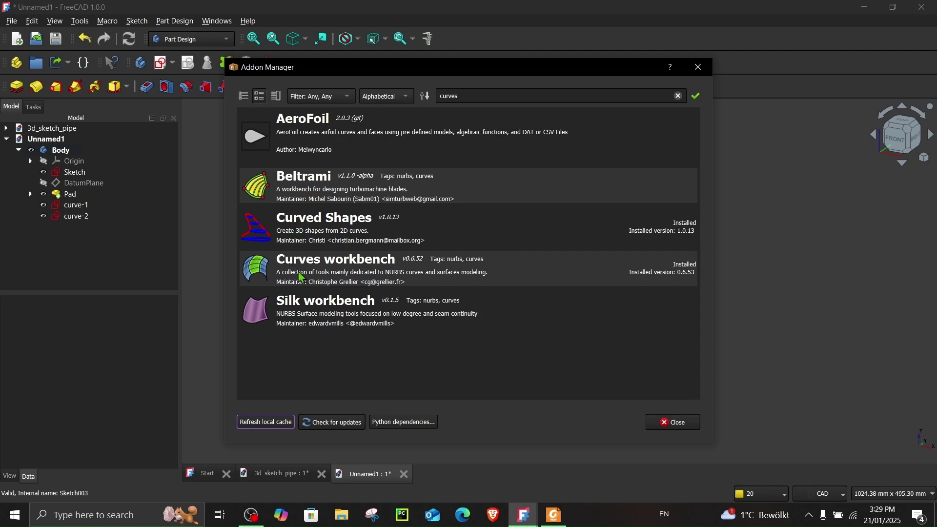
left_click(697, 67)
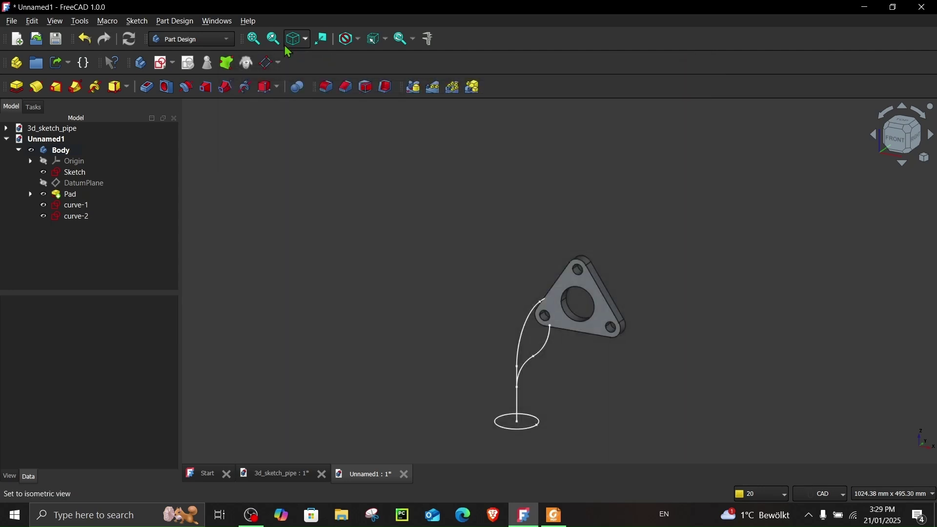
Switch to the Curves workbench and create a Mixed curve from the sketches curve-1 and curve-2
left_click(191, 39)
left_click(200, 252)
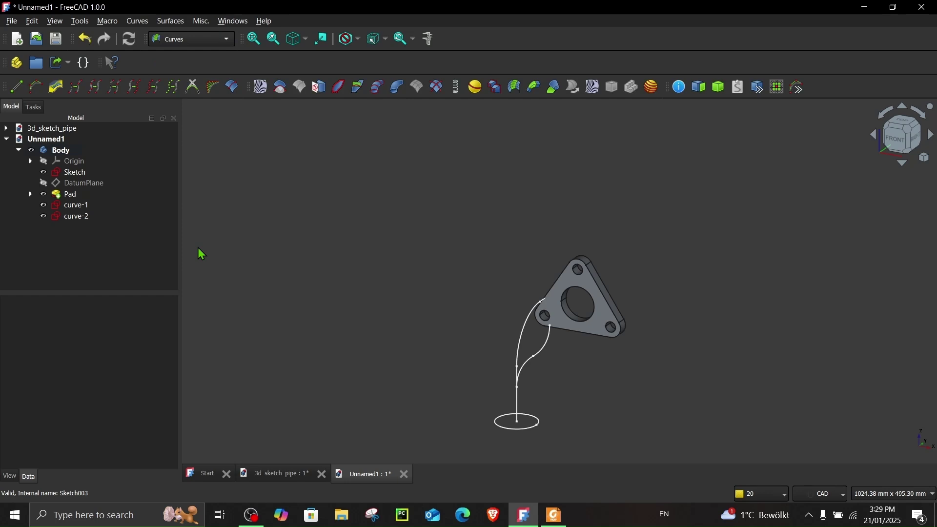
left_click(73, 206)
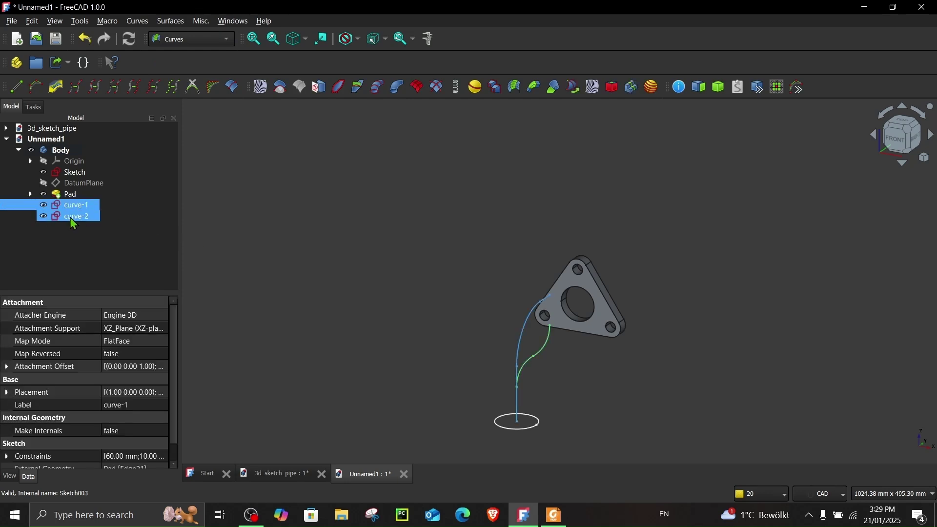
left_click(71, 217, "ctrl")
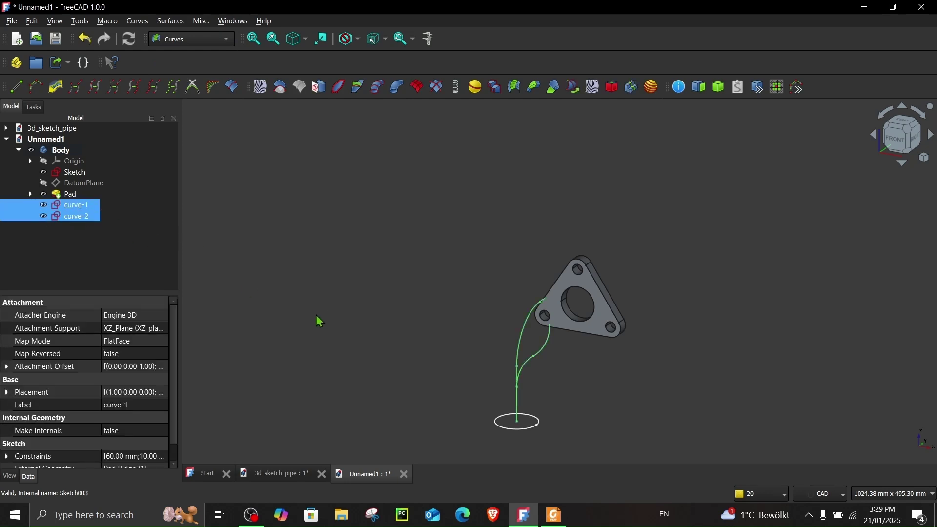
mouse_move(316, 316)
middle_mouse_down()
mouse_move(333, 314)
mouse_move(327, 310)
middle_mouse_up()
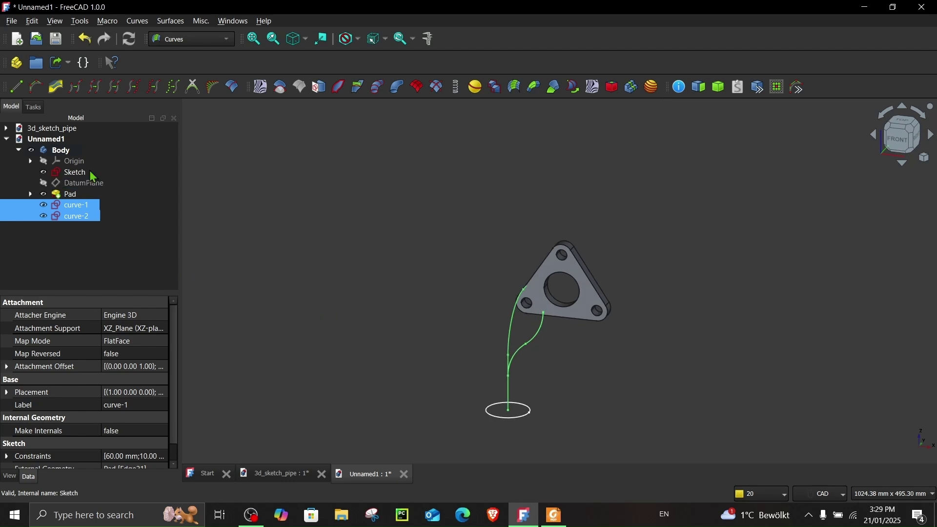
left_click(57, 88)
Inspect where the mixed curve's upper end lies relative to the flange from several angles
middle_click_drag(435, 372, 478, 373)
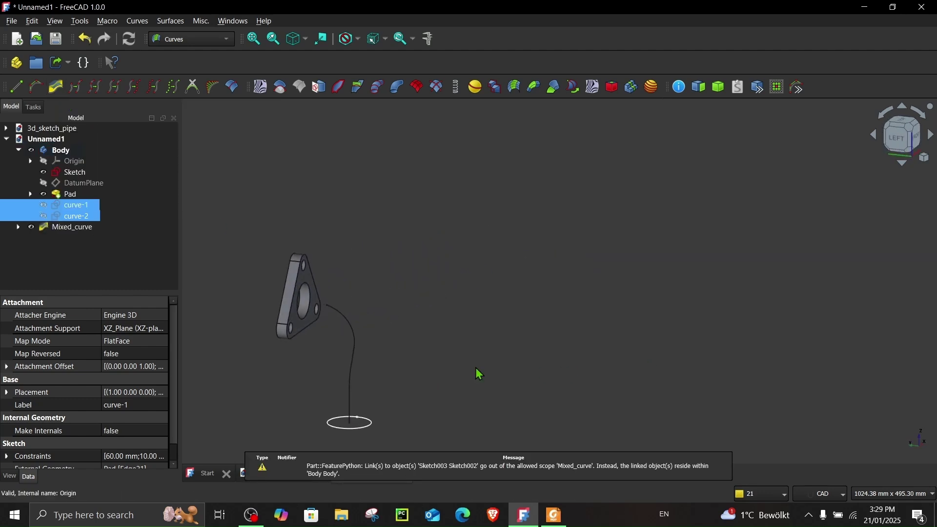
scroll(525, 314, "up", 3)
middle_click_drag(525, 313, 582, 294)
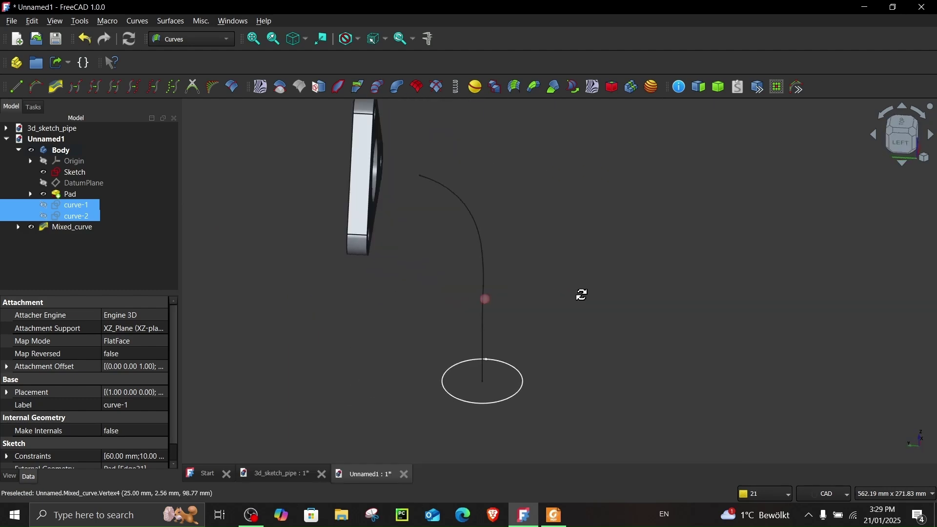
scroll(385, 188, "up", 3)
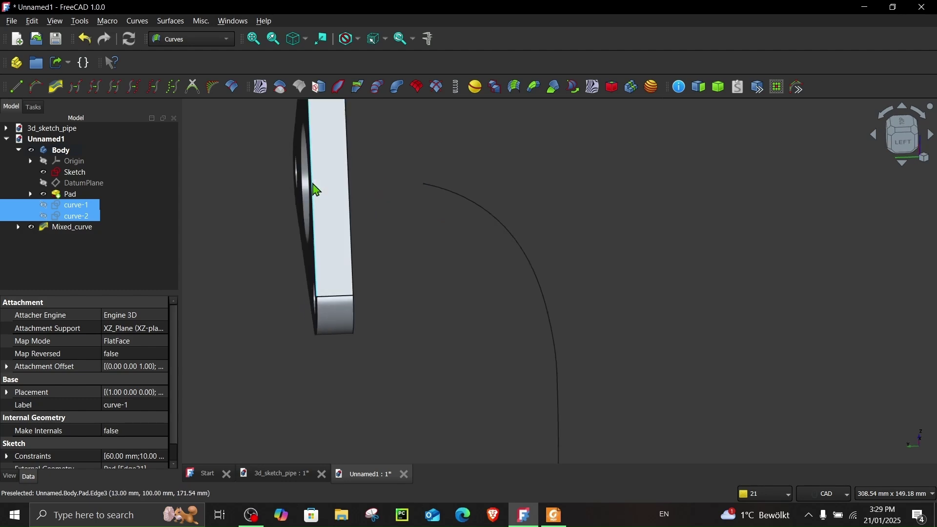
middle_click_drag(335, 207, 203, 226)
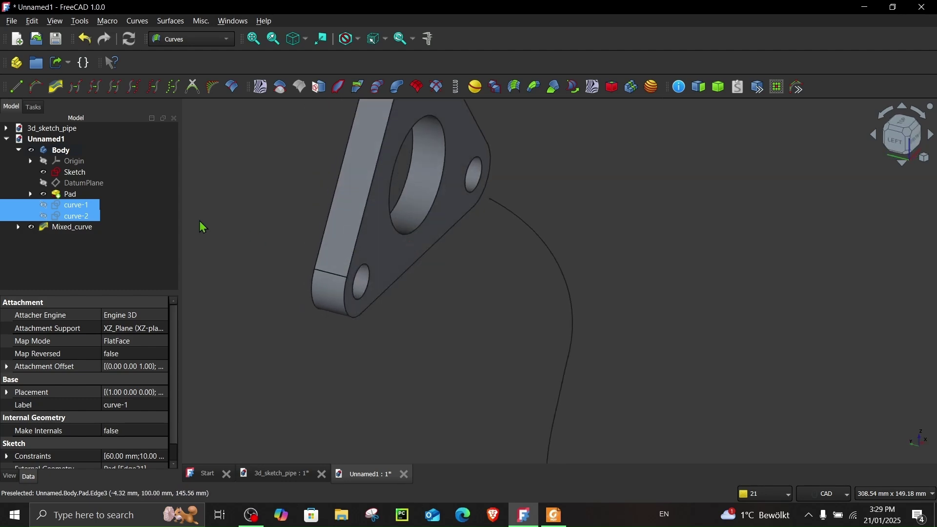
Open the curve-1 sketch for editing and draw a vertical line upward from the arc's upper endpoint in the flange hole
right_click(58, 214)
left_click(300, 185)
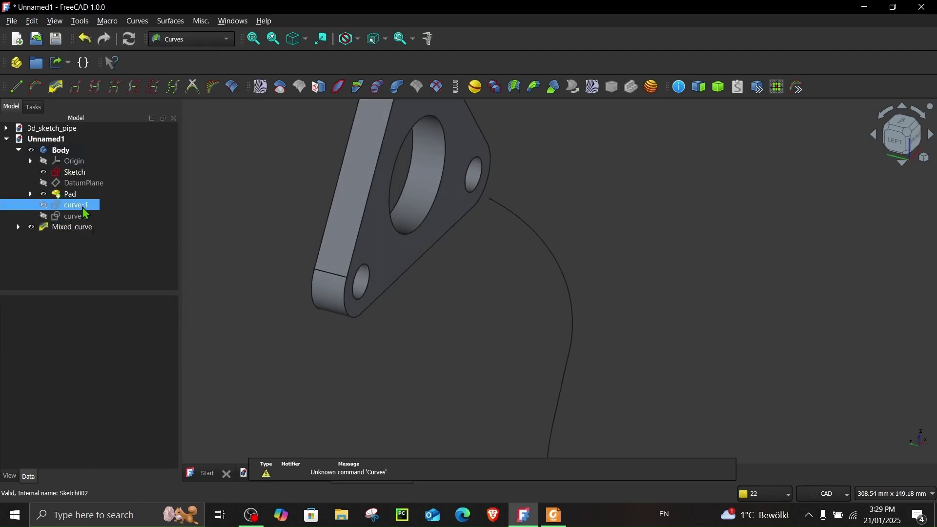
right_click(85, 213)
left_click(112, 8)
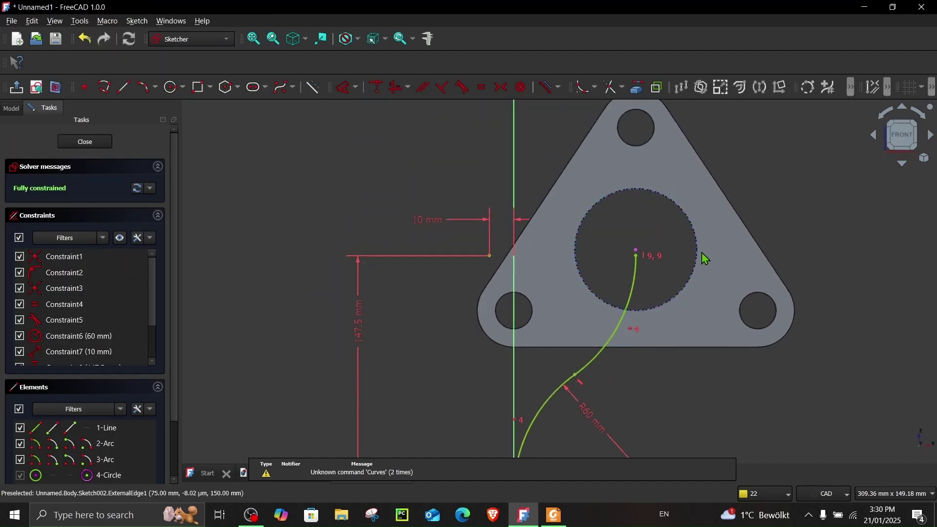
middle_click_drag(705, 258, 627, 327)
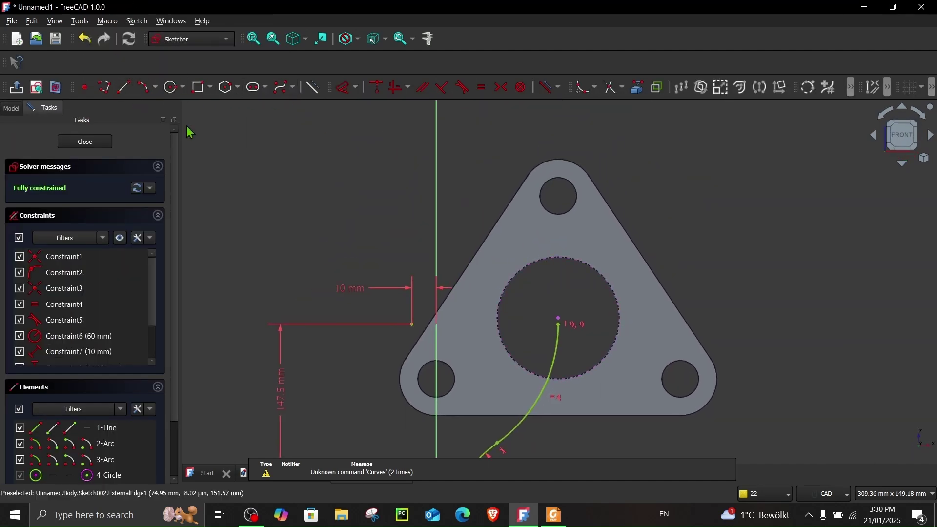
left_click(124, 88)
left_click(558, 318)
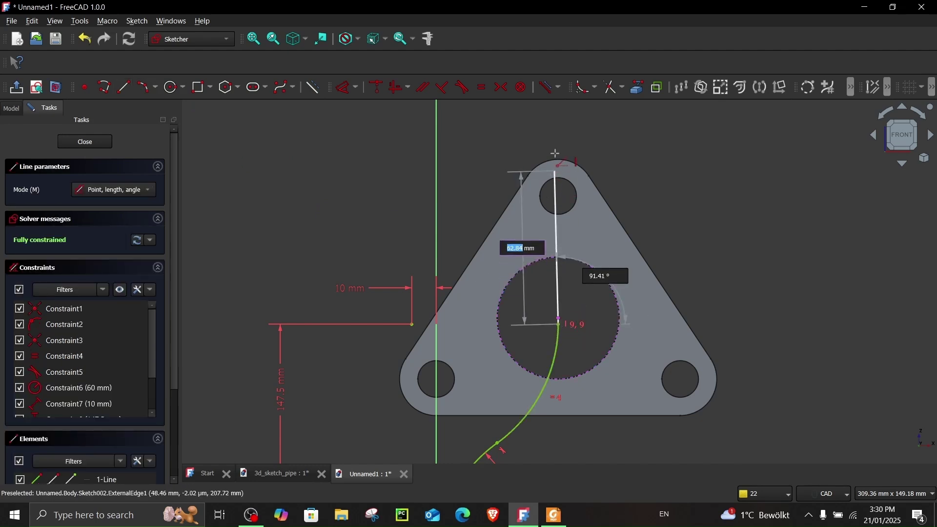
left_click(558, 129)
right_click(325, 114)
Set the vertical extension line's length to 100 mm, close the curve-1 sketch and check the mixed curve's reach into the flange
key("d")
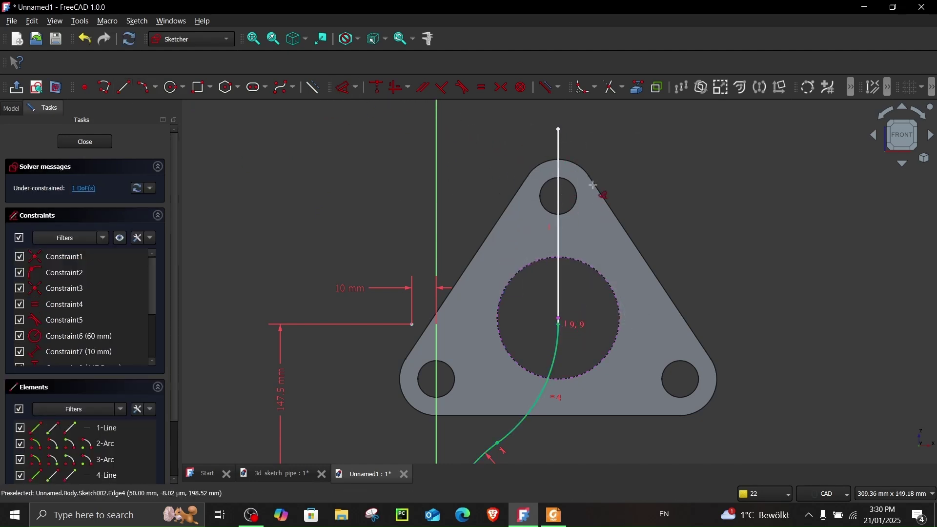
left_click(558, 147)
left_click(800, 190)
type("1")
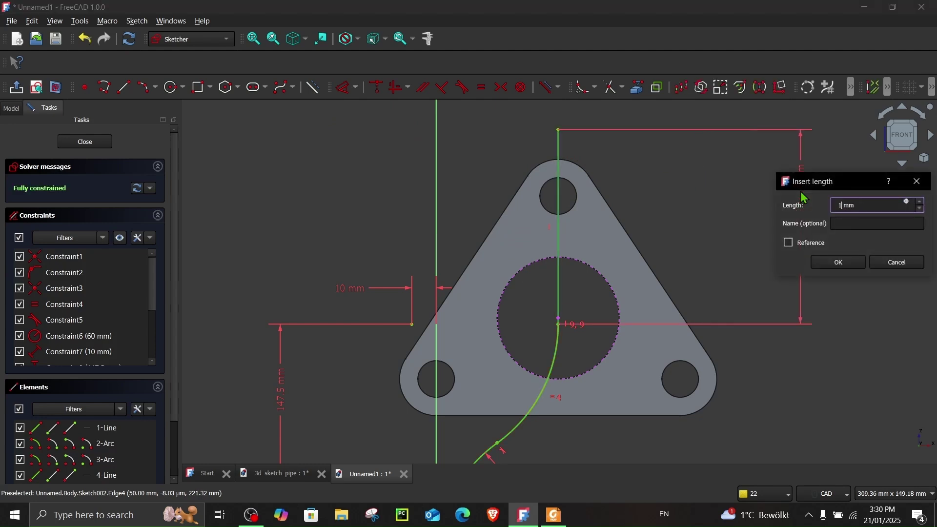
type("00")
key("Return")
left_click(111, 145)
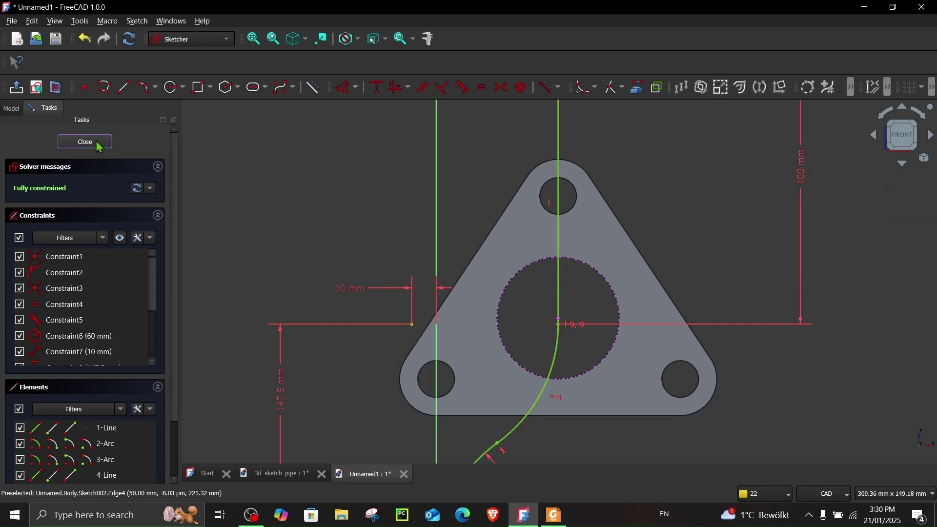
mouse_move(295, 267)
middle_mouse_down()
mouse_move(402, 245)
mouse_move(398, 255)
mouse_move(429, 293)
middle_mouse_up()
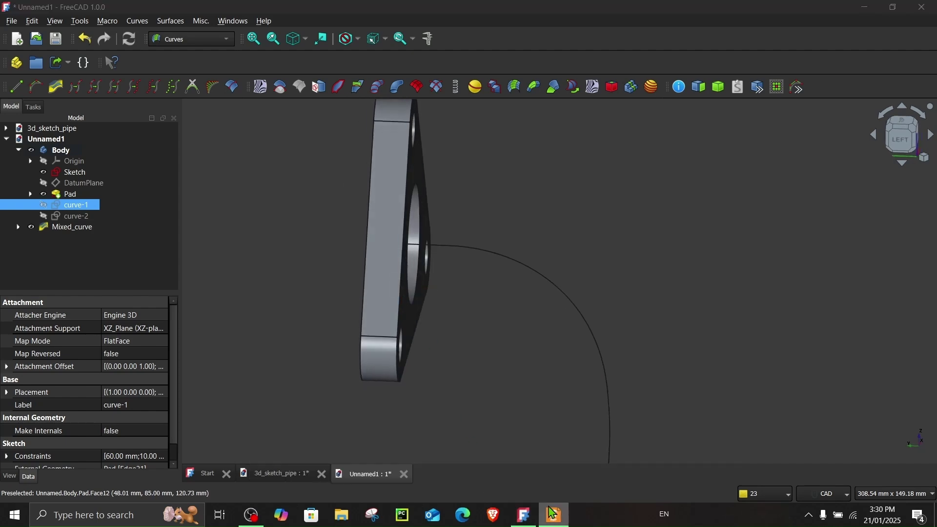
Switch to Foxit Reader and read the Step 3 gap fix and the Step 4 shape binder and additive pipe instructions, returning to FreeCAD
left_click(554, 515)
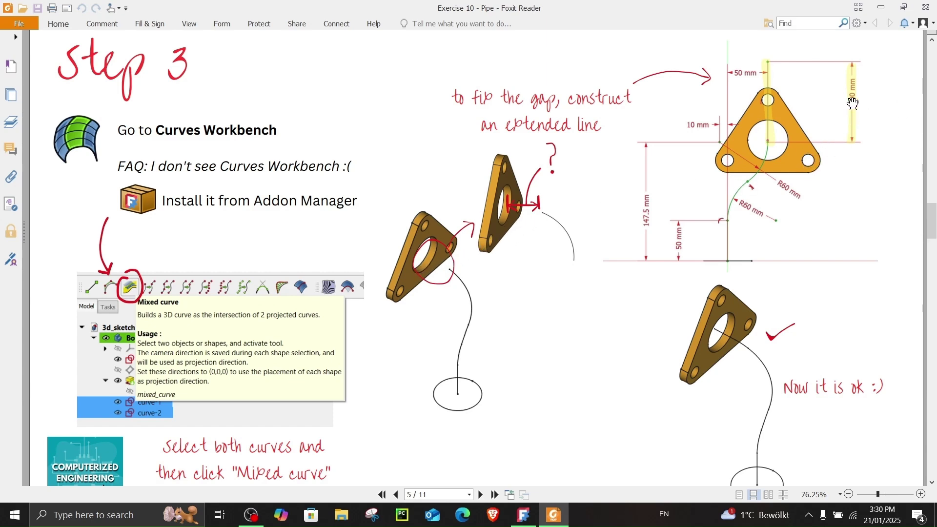
scroll(783, 311, "down", 3)
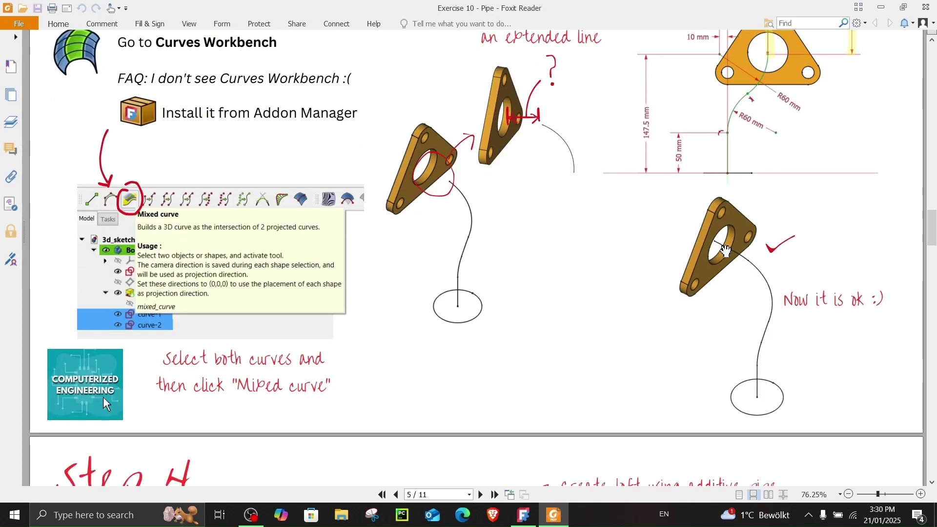
scroll(725, 250, "down", 15)
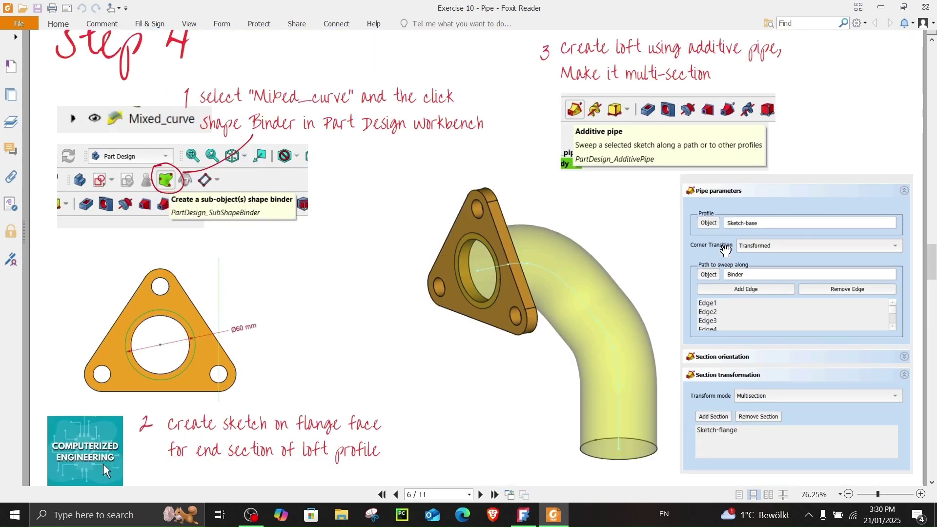
scroll(725, 250, "up", 1)
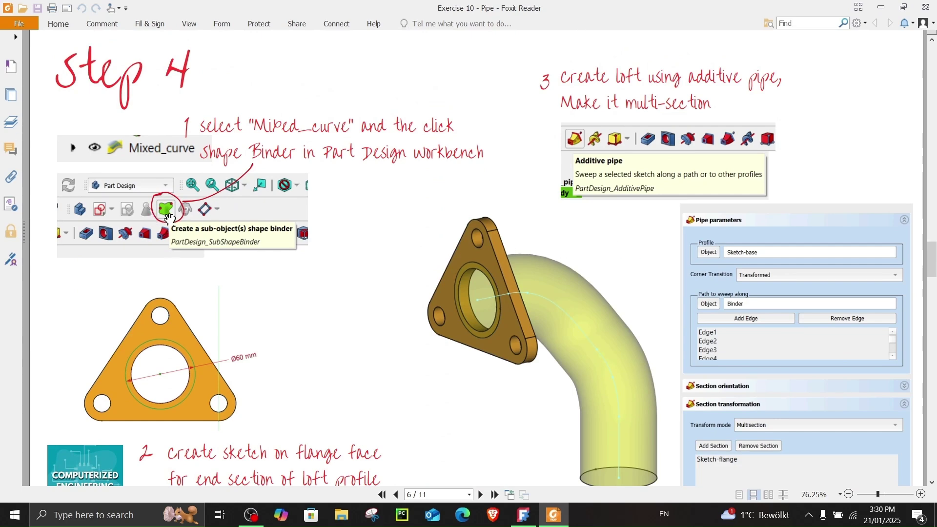
scroll(171, 274, "down", 2)
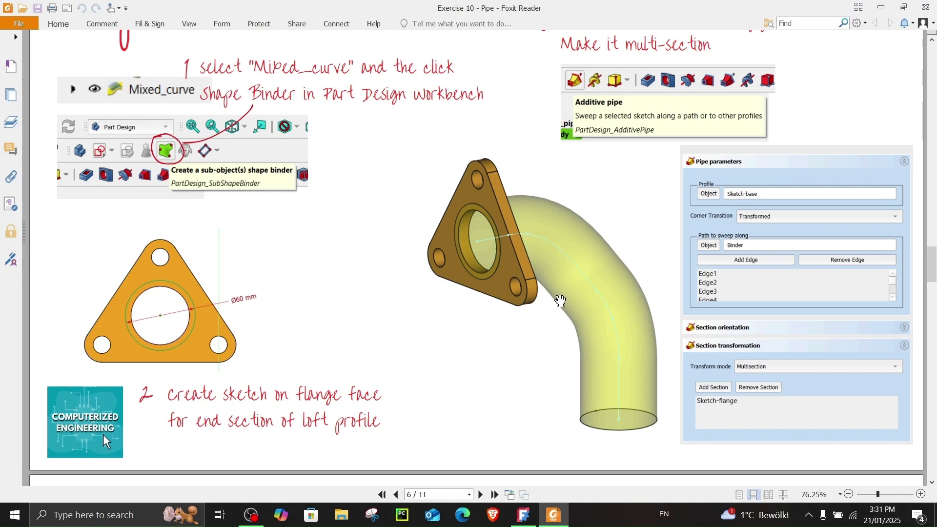
scroll(560, 293, "up", 2)
left_click(885, 11)
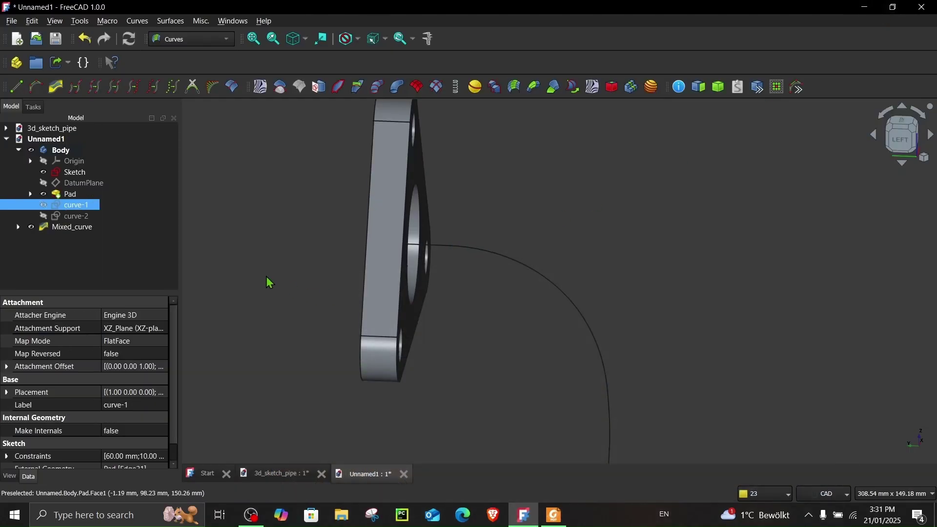
Switch to the Part Design workbench and create a sub-object shape binder from Mixed_curve in the Body
left_click(203, 44)
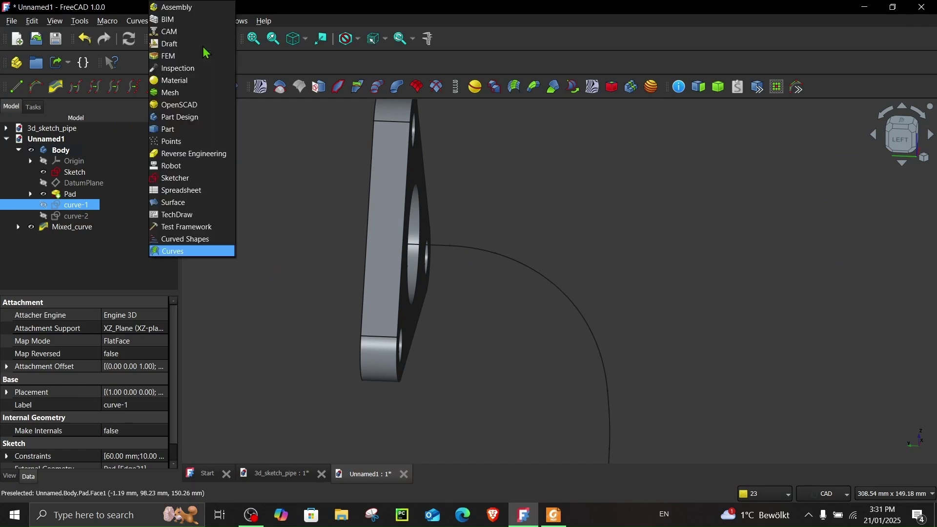
left_click(185, 115)
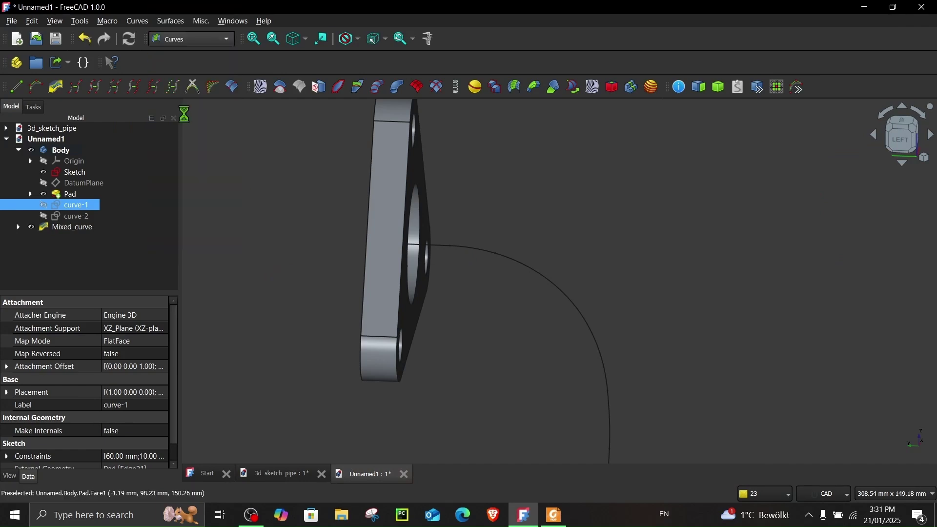
left_click(11, 107)
left_click(50, 150)
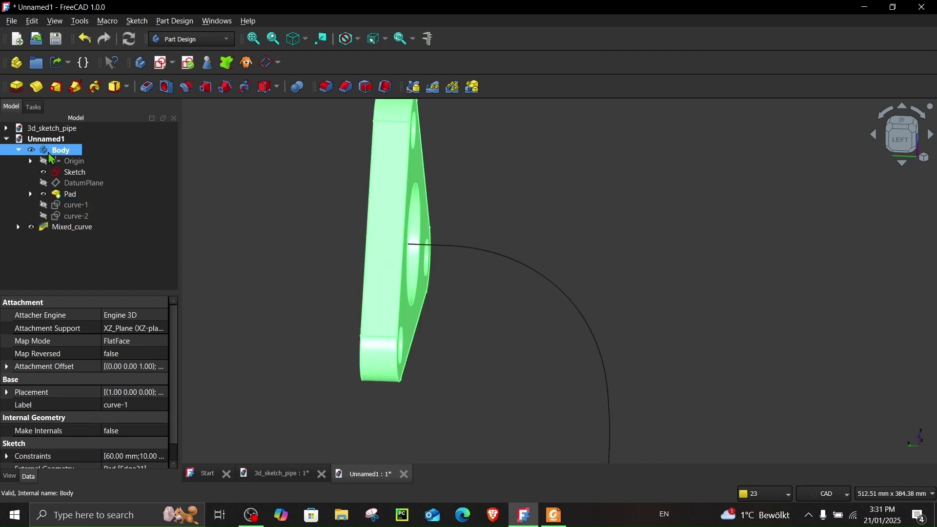
right_click(50, 150)
left_click(12, 183)
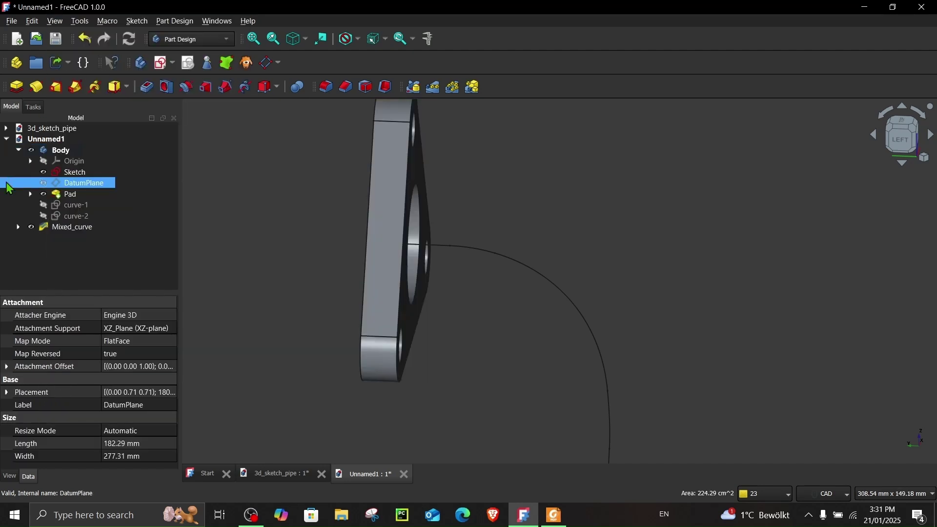
left_click(19, 227)
left_click(19, 227)
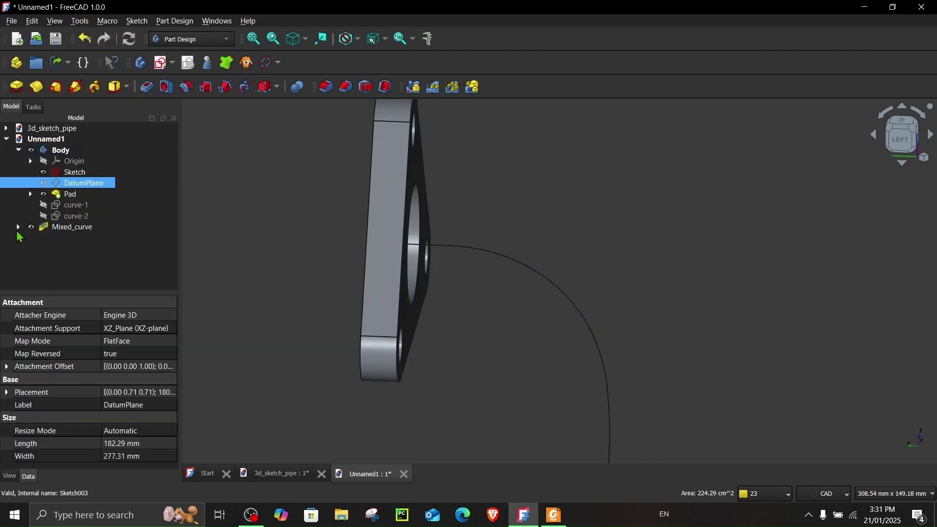
left_click(19, 150)
left_click(54, 165)
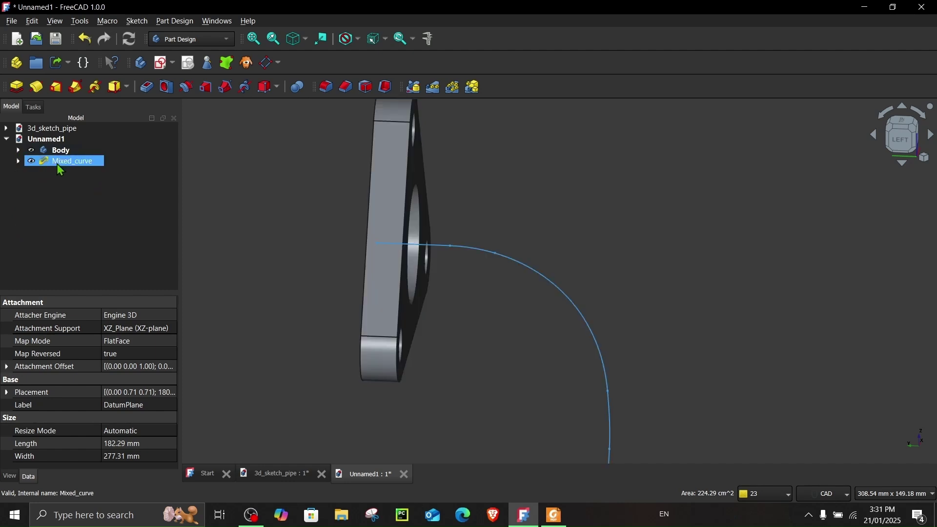
left_click(18, 150)
left_click(70, 228)
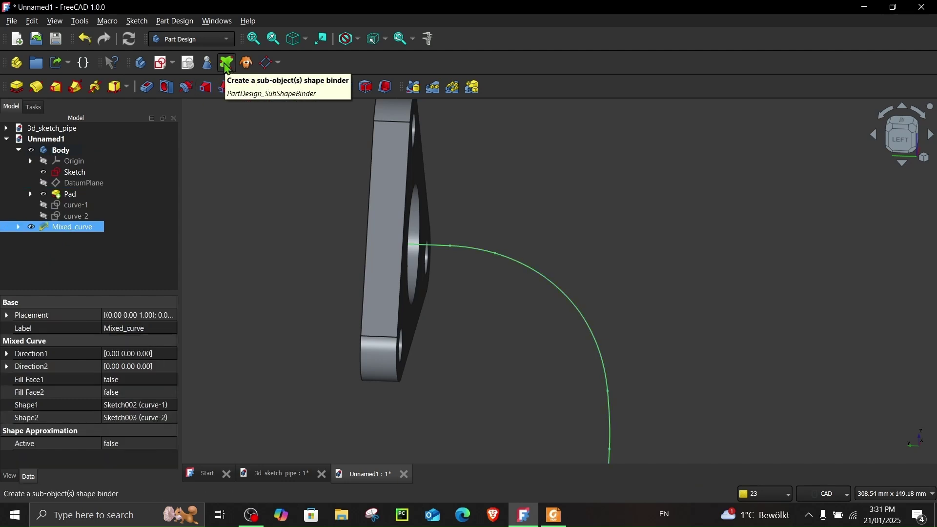
left_click(226, 62)
Hide Mixed_curve, select the binder and inspect its path between the flange and the base circle
left_click(32, 238)
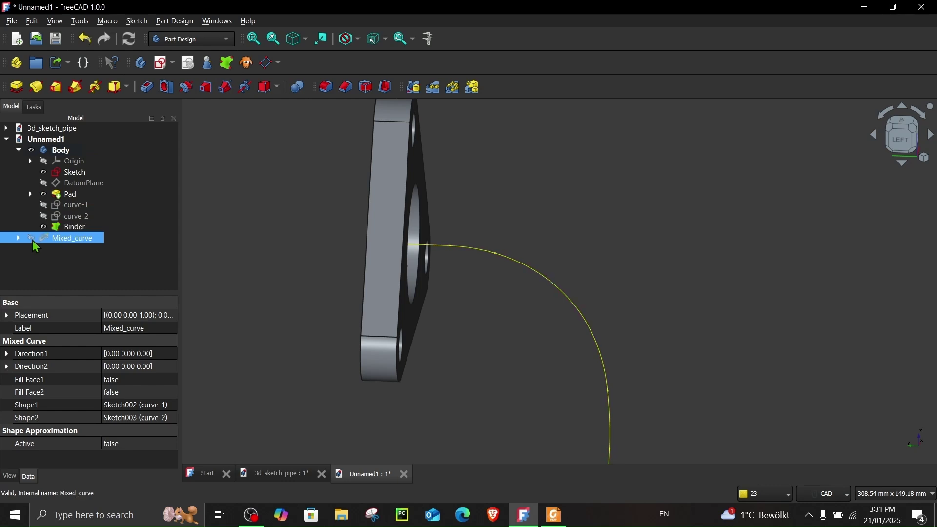
left_click(64, 227)
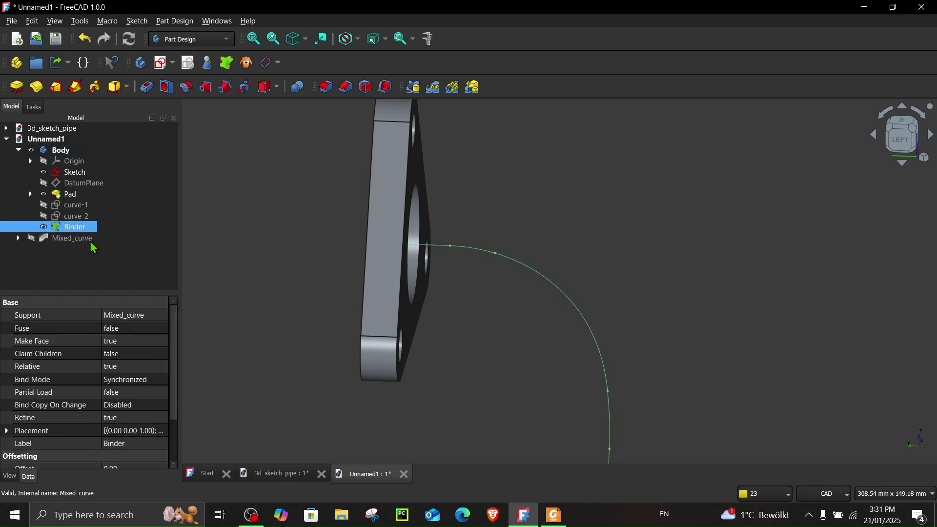
middle_click_drag(469, 391, 510, 323)
scroll(510, 323, "down", 3)
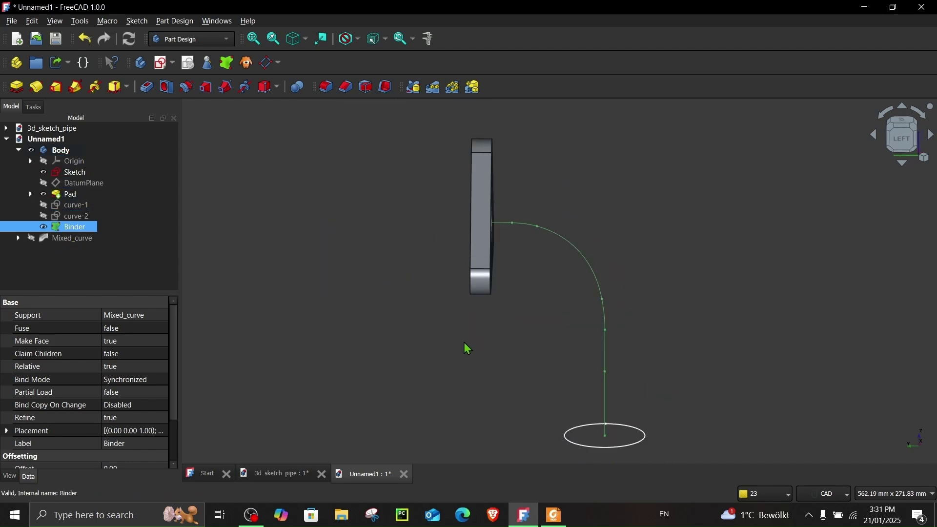
middle_click_drag(468, 348, 513, 350)
middle_click_drag(392, 361, 493, 393)
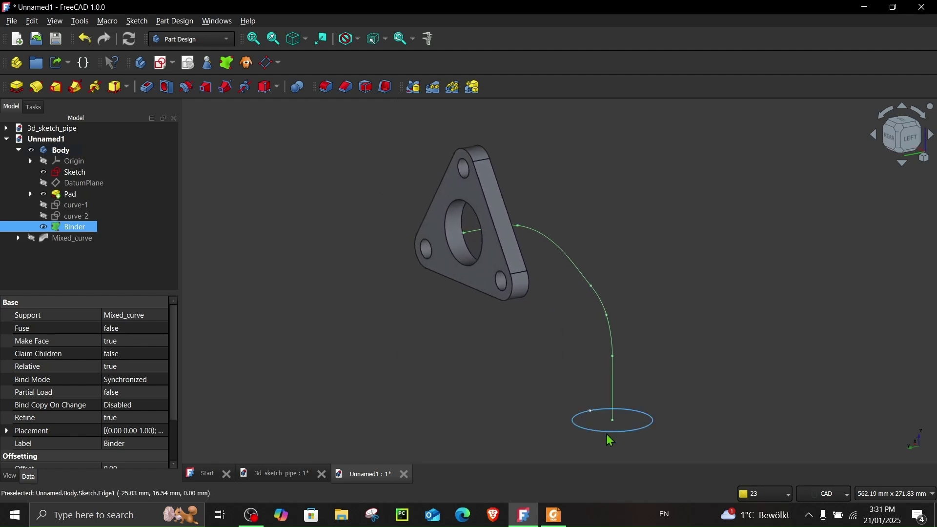
Start a sketch on the flange's outer face, project the central hole's edge and draw a concentric circle about 60 mm in diameter
left_click(444, 269)
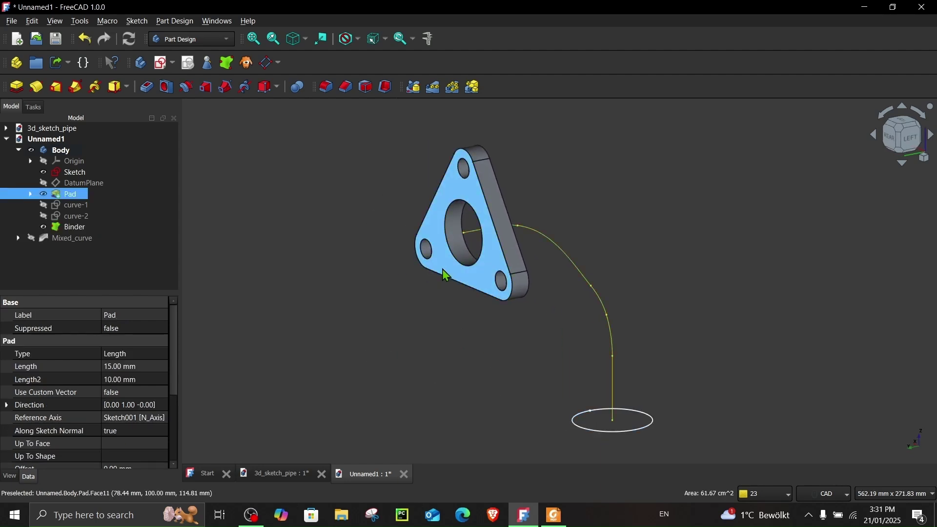
left_click(163, 63)
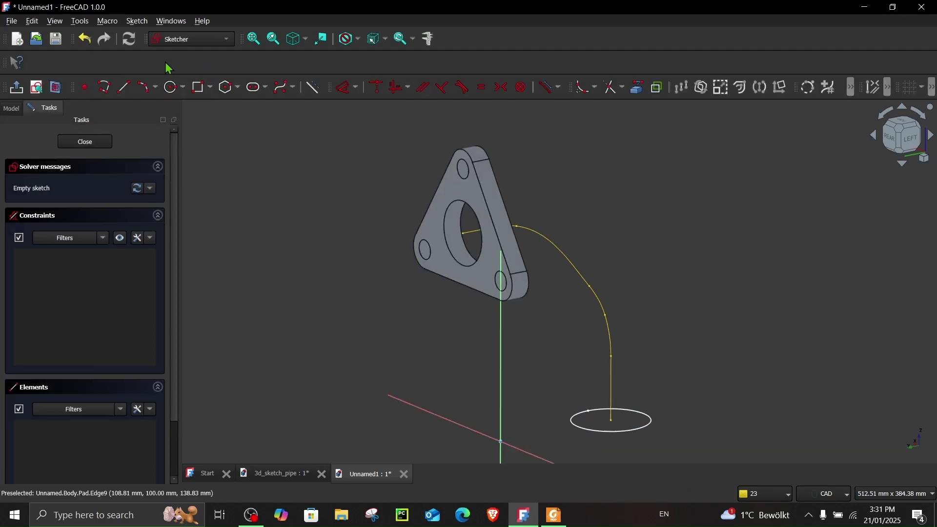
left_click(636, 87)
left_click(421, 155)
scroll(418, 175, "down", 1)
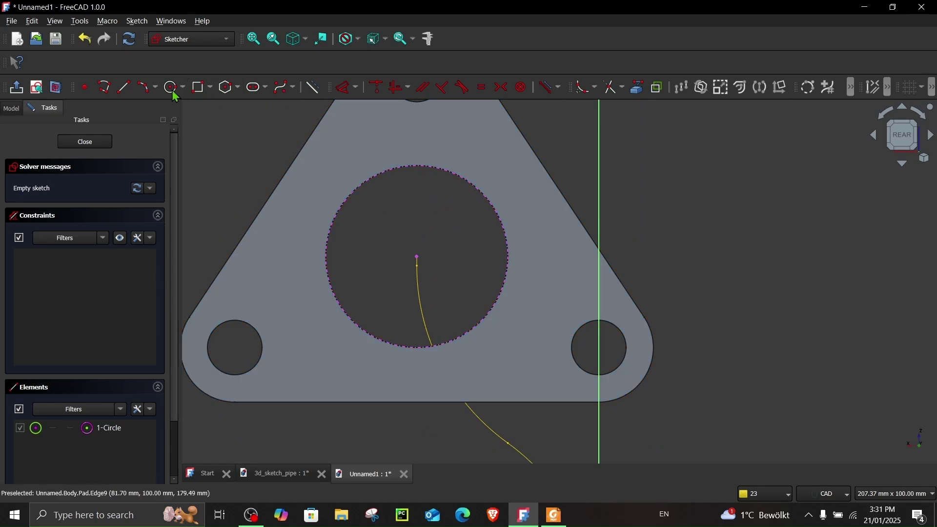
left_click(171, 87)
left_click(418, 258)
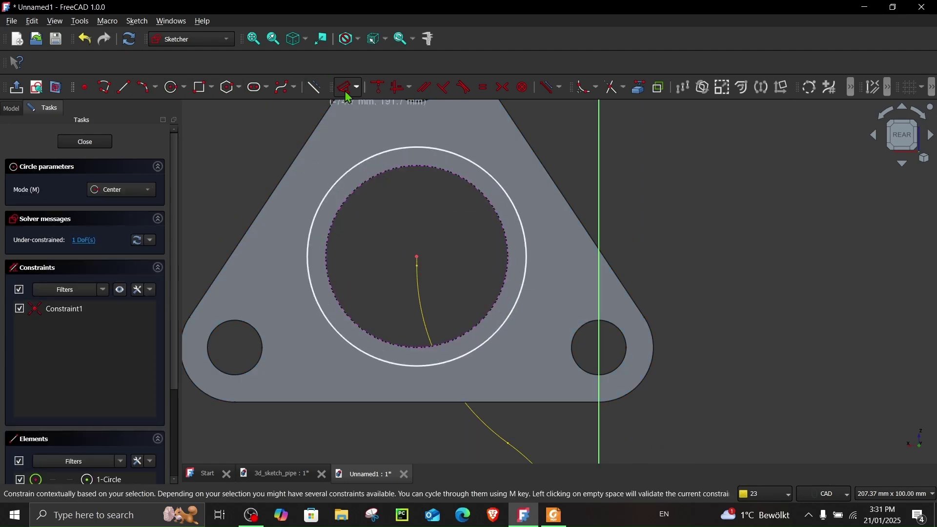
left_click(357, 152)
Constrain the concentric circle's diameter to 60 mm and close the sketch
key("d")
left_click(505, 188)
left_click(585, 138)
type("60")
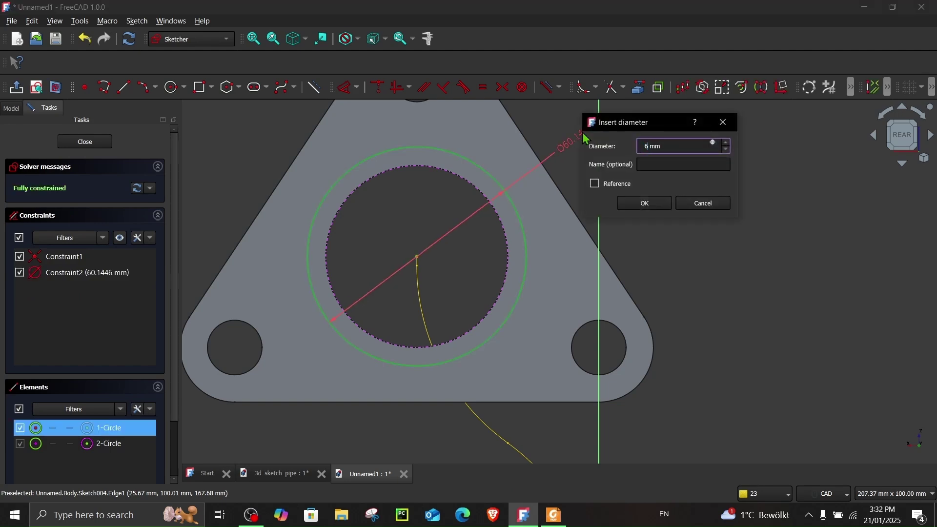
key("Return")
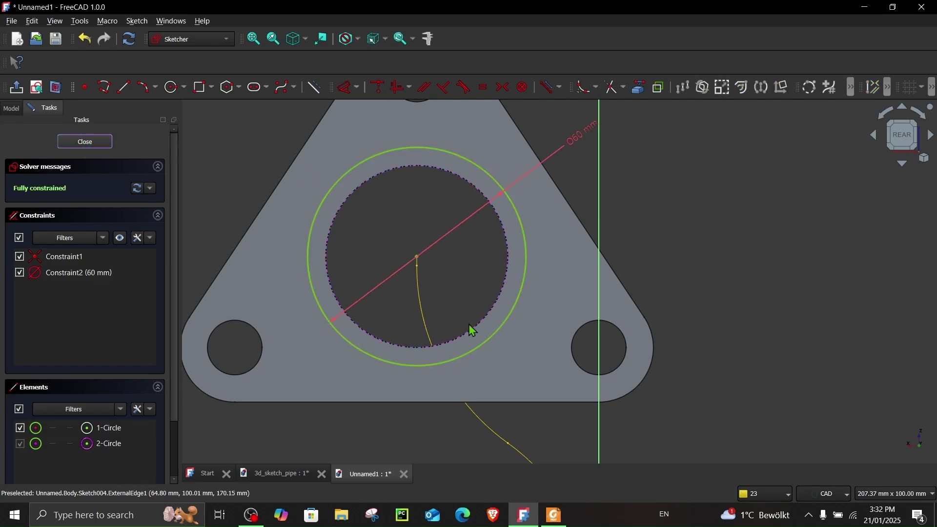
key("Escape")
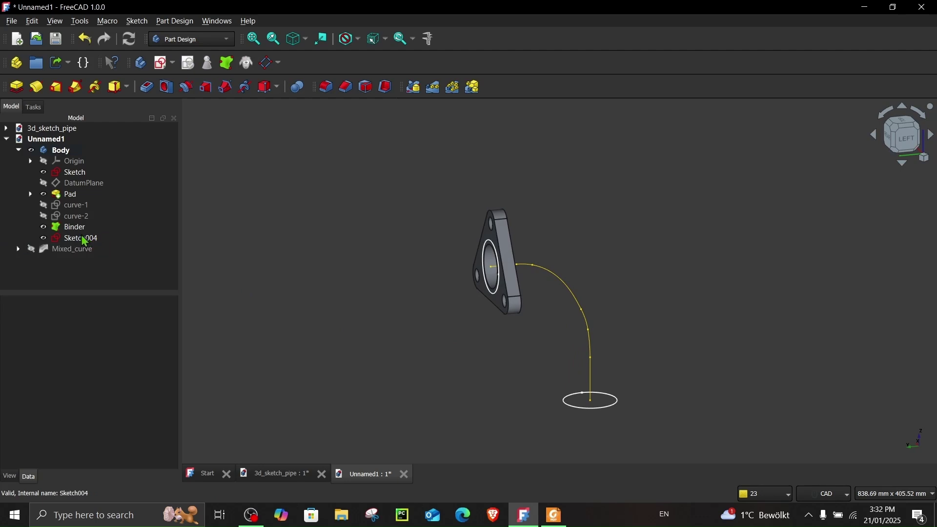
Rename the new flange face sketch as flange-profile-60
left_click(84, 241)
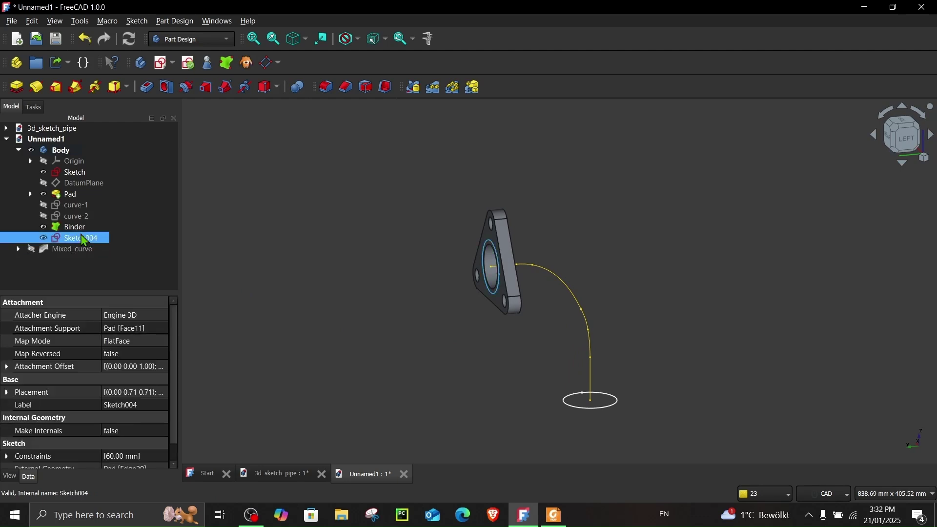
right_click(84, 240)
left_click(123, 396)
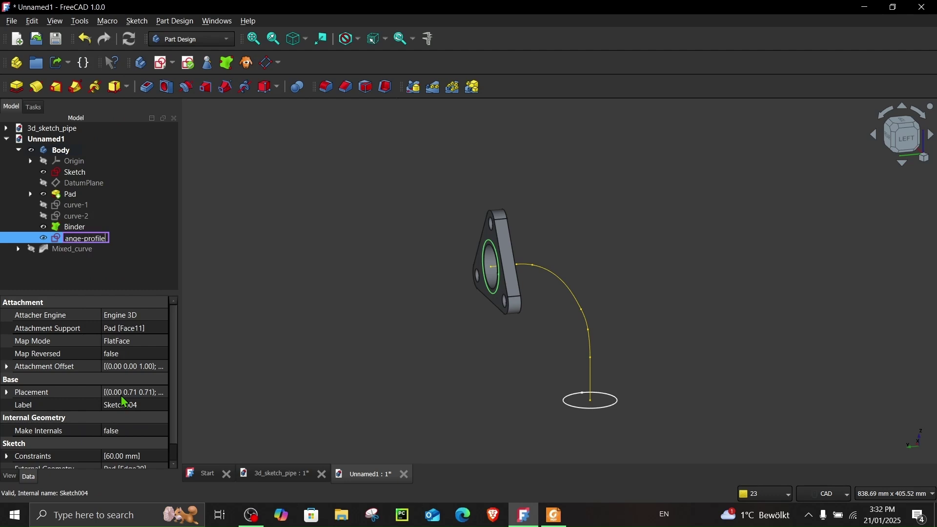
type("flange-profile-60")
key("Return")
left_click(69, 206)
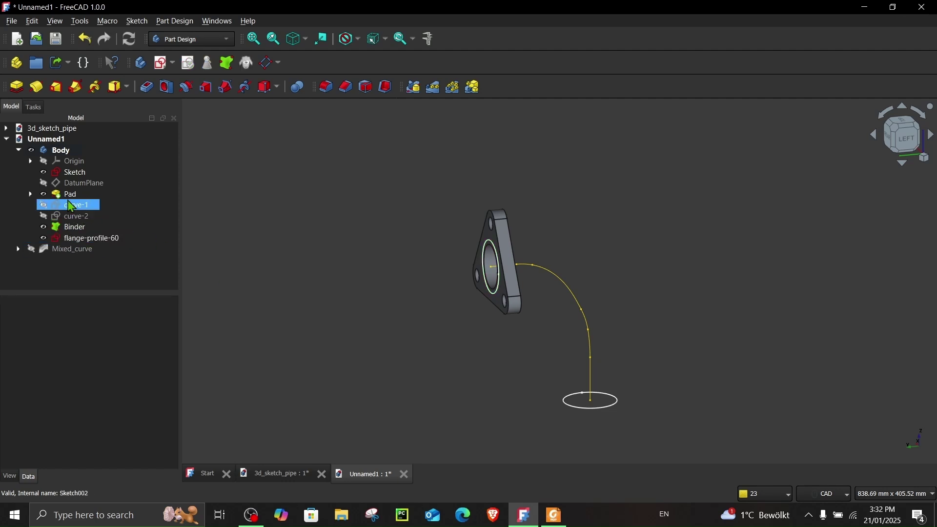
Rename the base circle sketch as base-profile-60
right_click(69, 172)
left_click(130, 396)
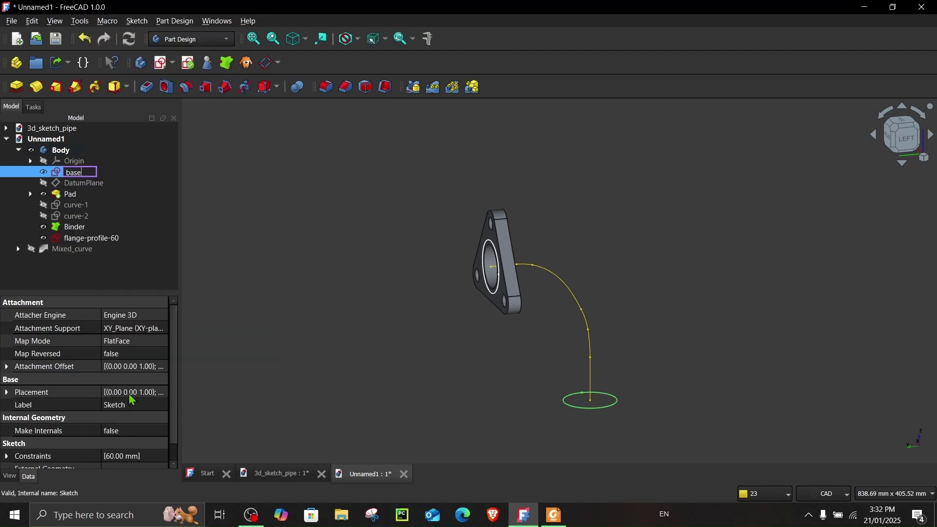
type("base-profil")
type("e-60")
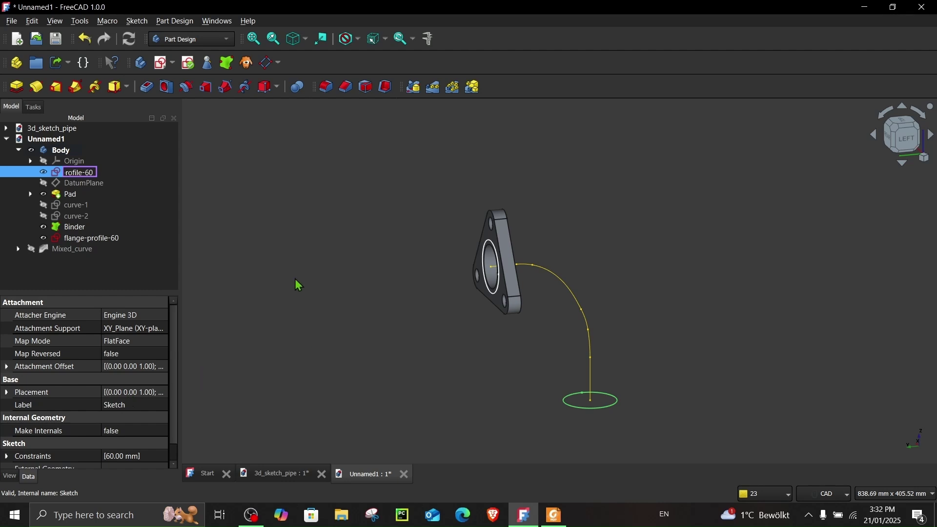
left_click(296, 281)
Start an Additive Pipe with base-profile-60 as its profile
scroll(449, 386, "up", 2)
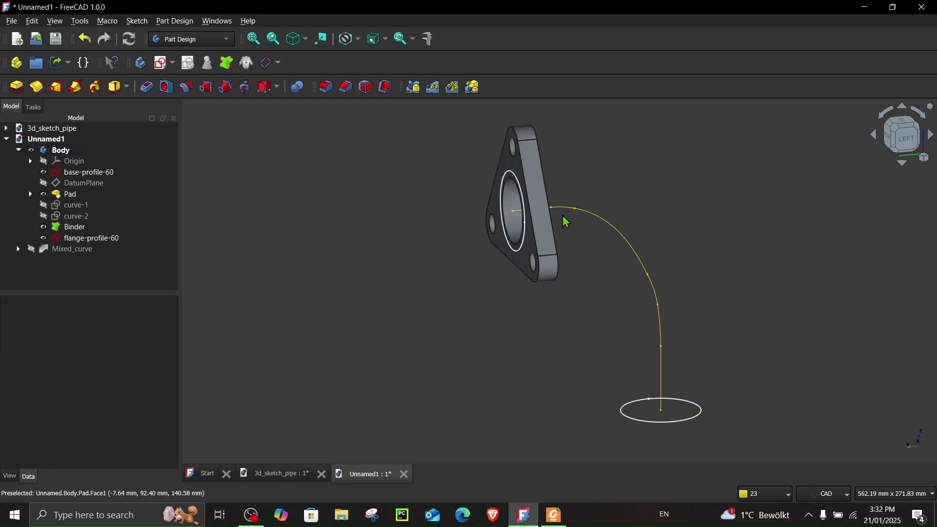
middle_click_drag(468, 332, 355, 286)
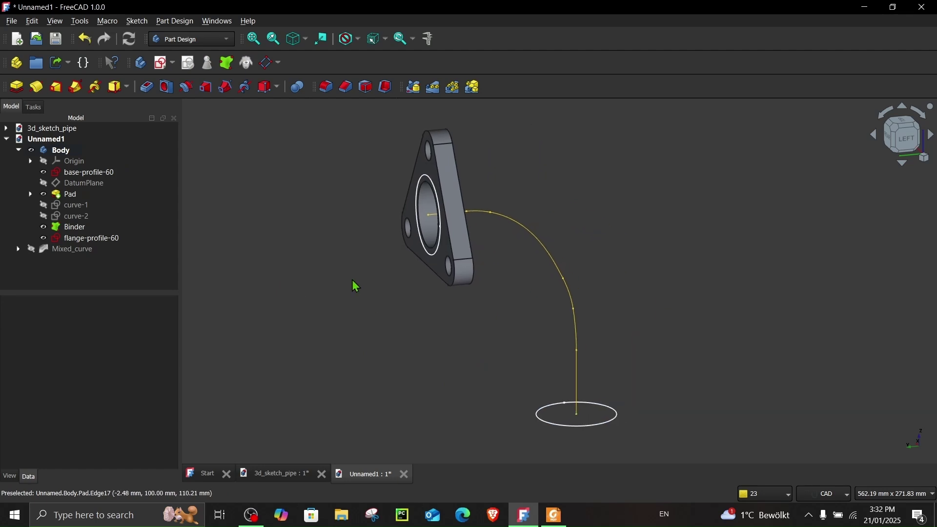
left_click(71, 89)
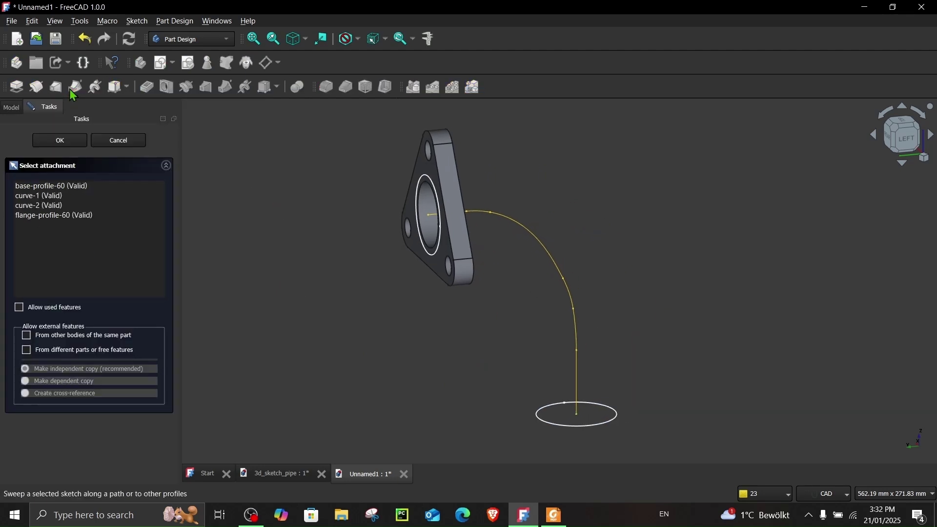
left_click(57, 185)
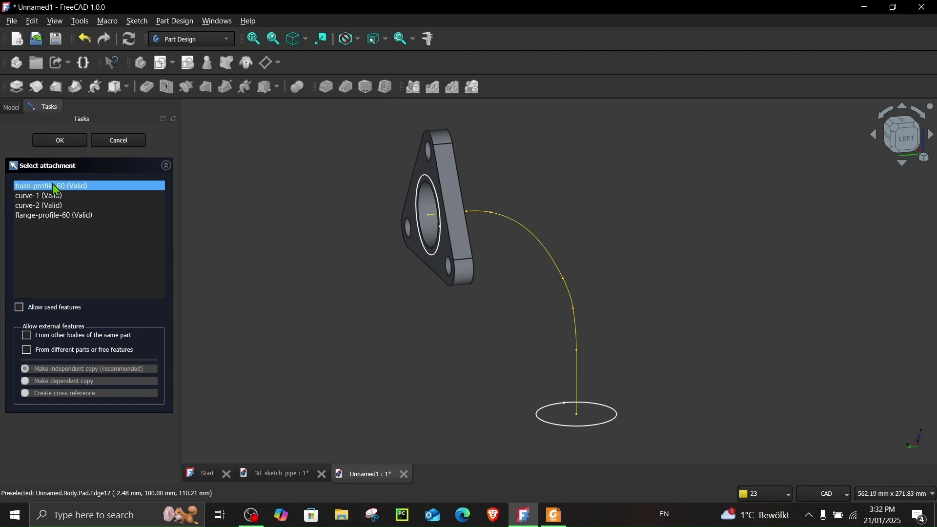
left_click(61, 140)
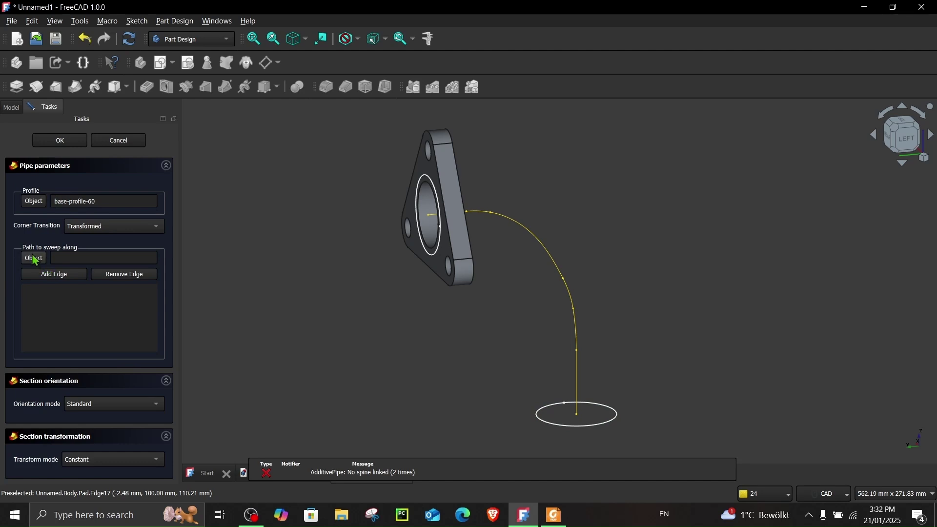
Add the binder's first four edges, from the base circle up through the bend, to the pipe's sweep path
left_click(66, 275)
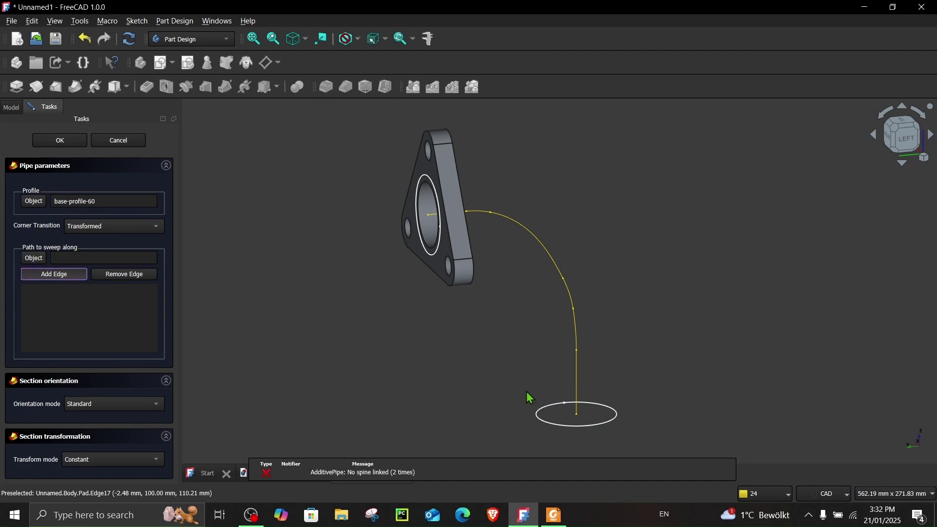
left_click(577, 392)
left_click(45, 278)
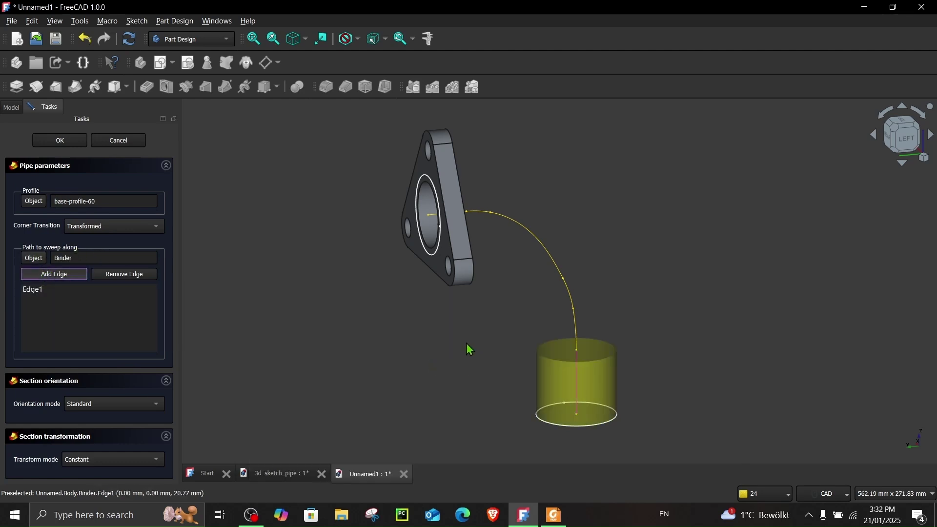
left_click(573, 335)
left_click(57, 278)
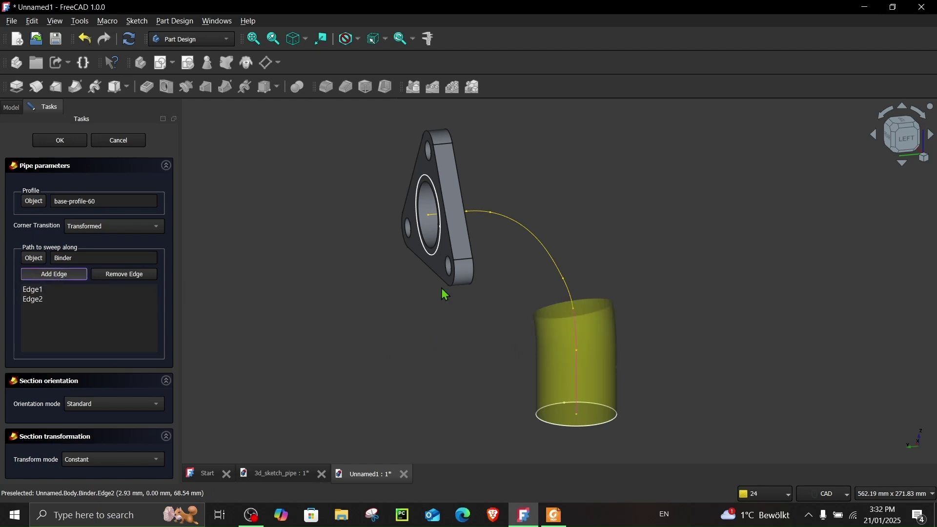
left_click(573, 289)
left_click(49, 274)
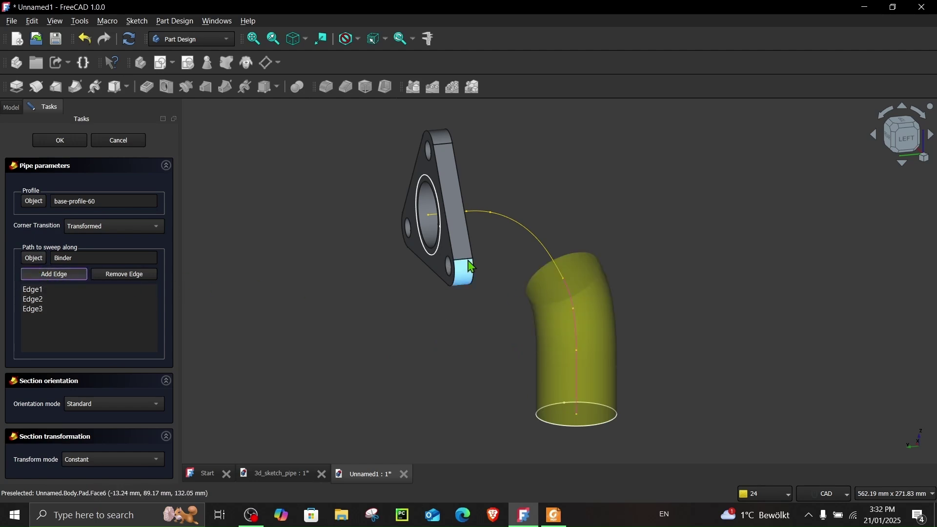
left_click(540, 243)
left_click(63, 276)
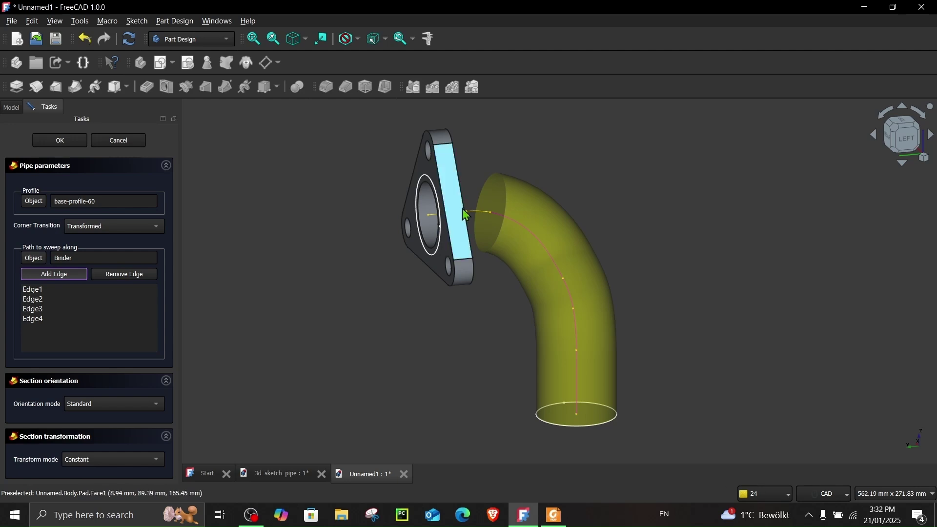
Complete the sweep path with the binder's last two edges leading into the flange
left_click(483, 218)
middle_click_drag(488, 268, 435, 268)
scroll(502, 199, "up", 4)
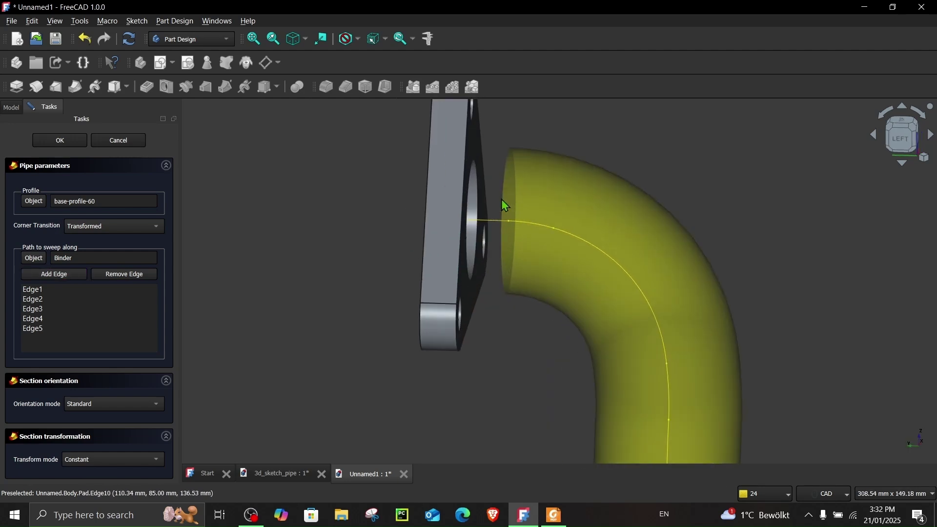
left_click(81, 275)
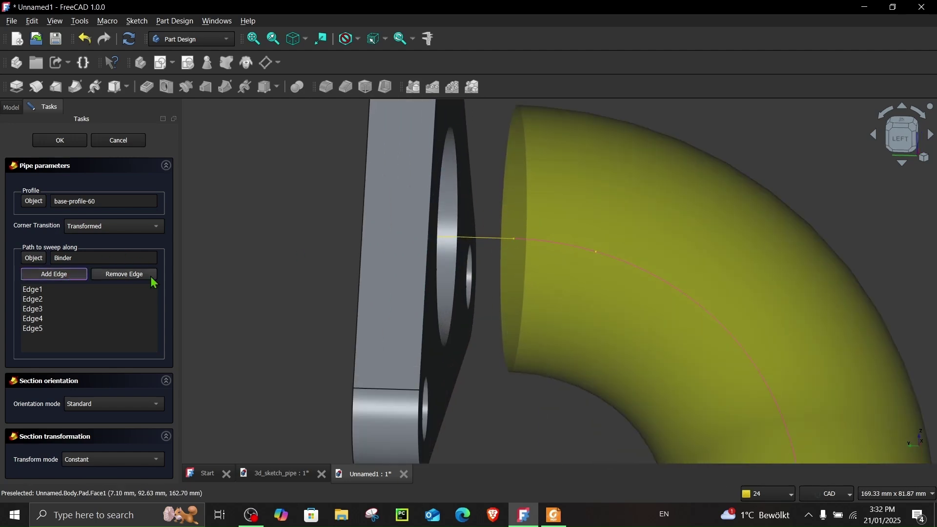
left_click(485, 244)
Set the pipe's transform mode to Multisection, add the flange-profile-60 circle as a section and accept the pipe
scroll(485, 246, "down", 5)
middle_click_drag(484, 249, 520, 274)
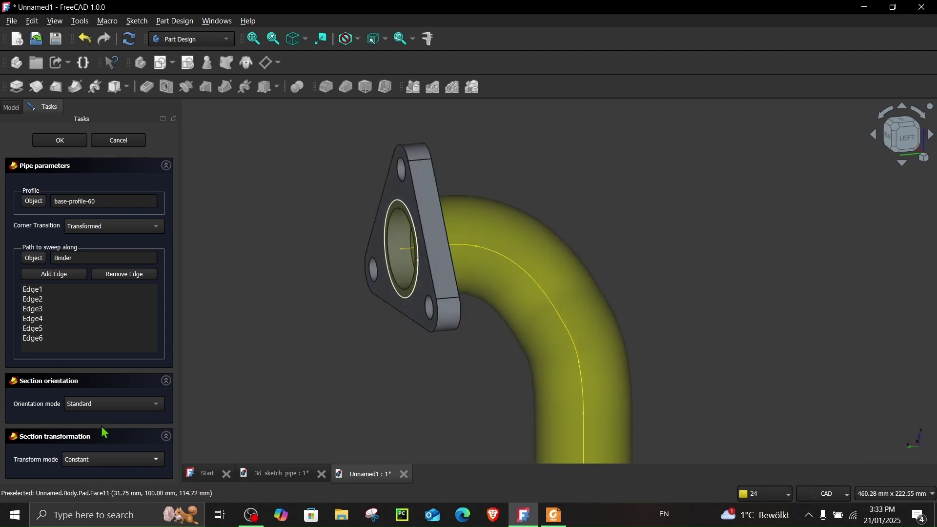
left_click(96, 458)
left_click(97, 471)
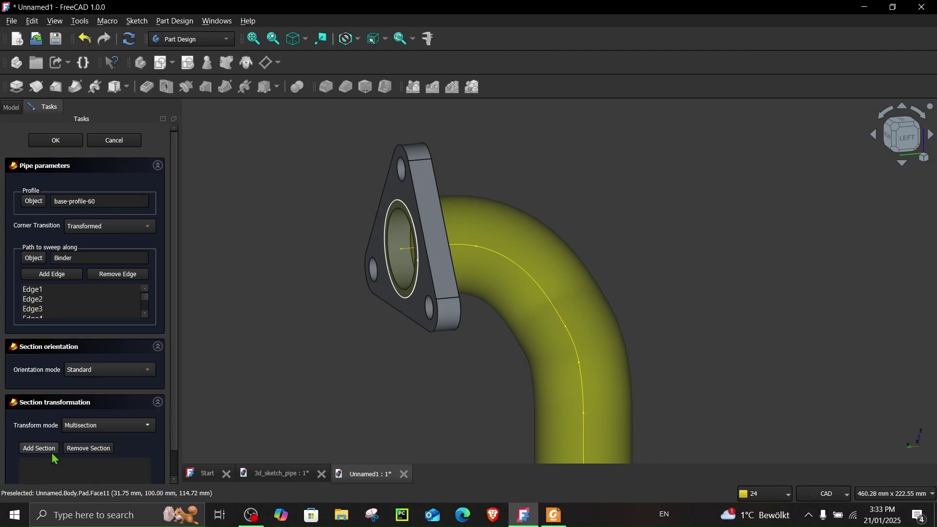
left_click(50, 453)
scroll(351, 248, "up", 3)
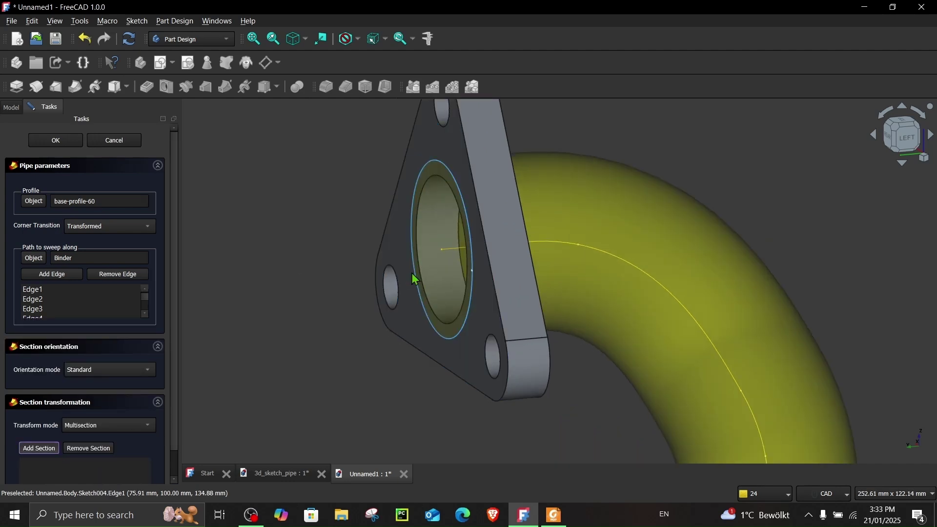
left_click(413, 274)
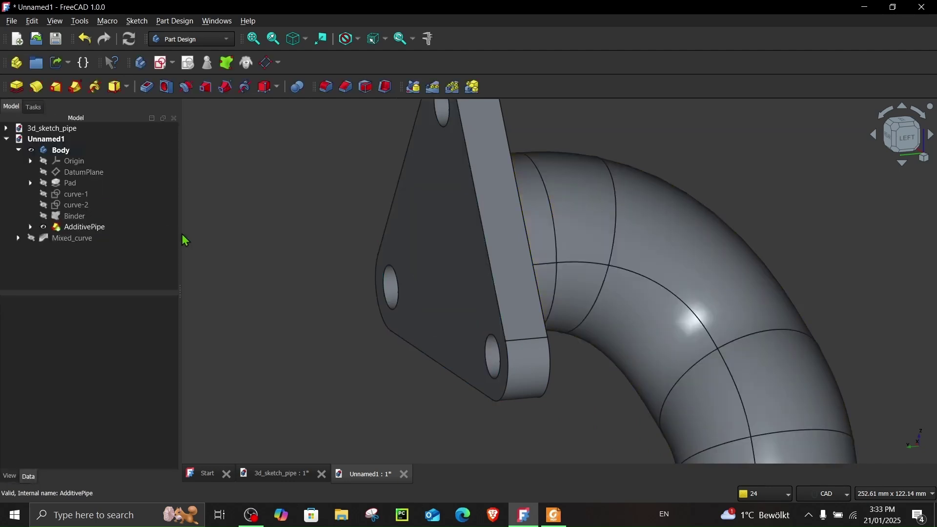
middle_click_drag(184, 236, 462, 369)
Switch to the Exercise 10 PDF in Foxit Reader and review the Step 4 and Step 5 instructions for the pipe and its subtractive cut
left_click(553, 514)
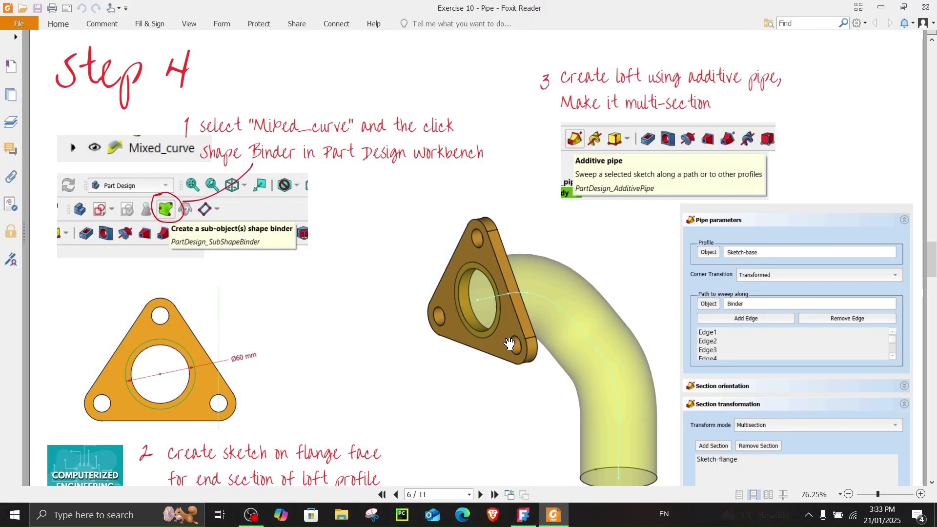
scroll(509, 344, "down", 12)
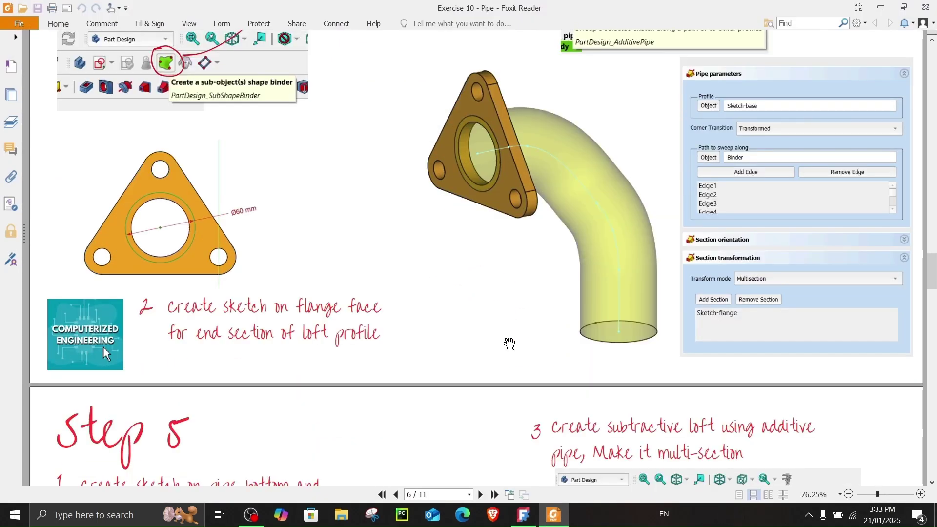
scroll(510, 344, "down", 3)
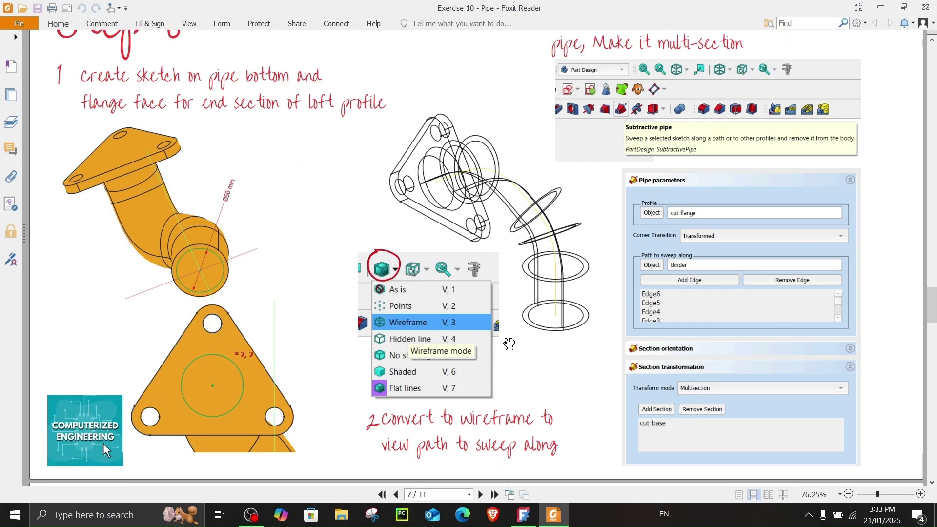
scroll(522, 334, "up", 3)
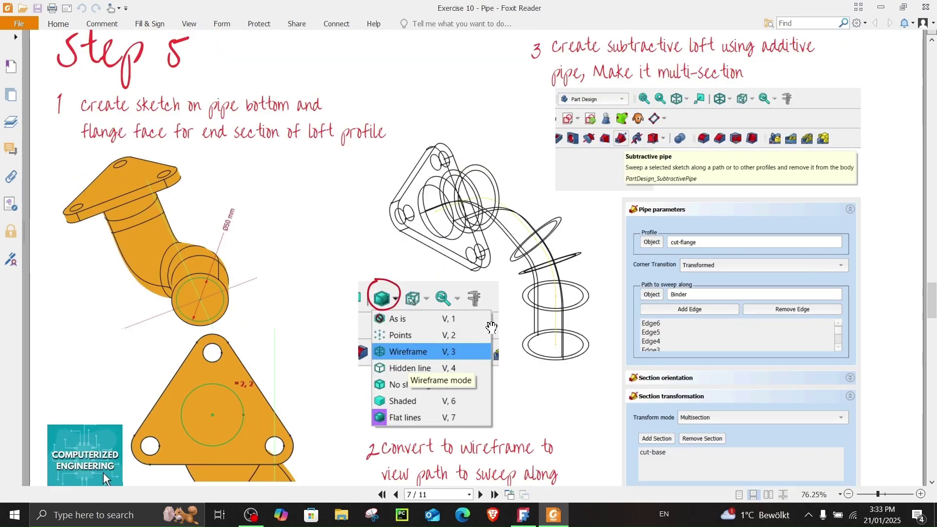
scroll(403, 320, "down", 1)
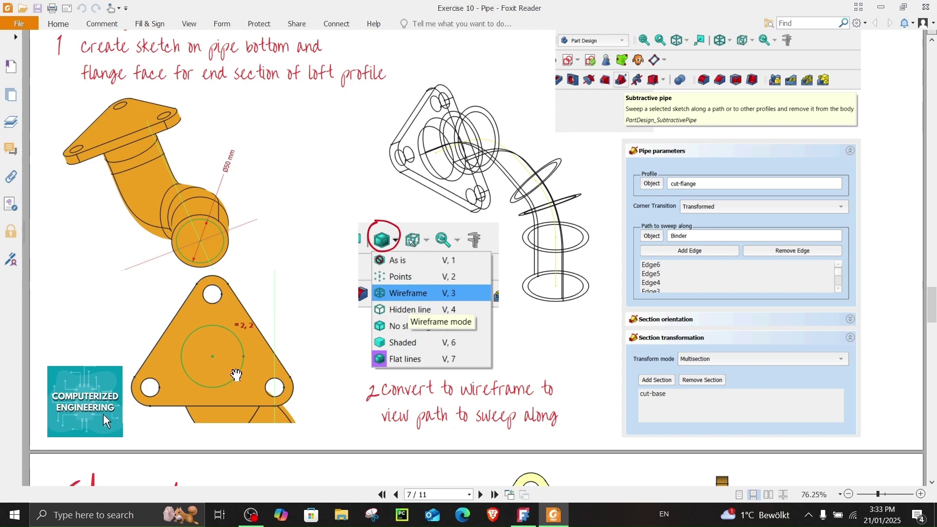
scroll(229, 266, "up", 1)
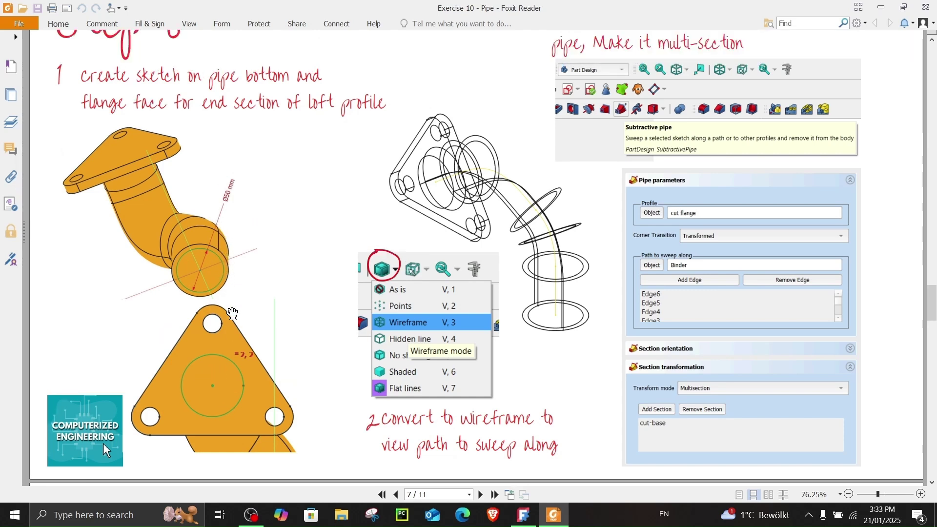
Switch back to FreeCAD and start a sketch on the flange's outer face
key("alt+Tab")
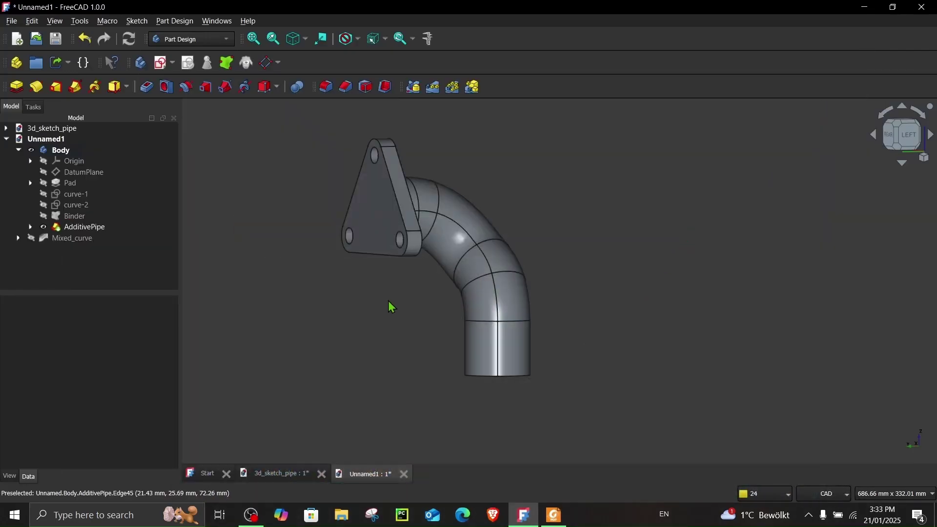
middle_click_drag(393, 331, 376, 312)
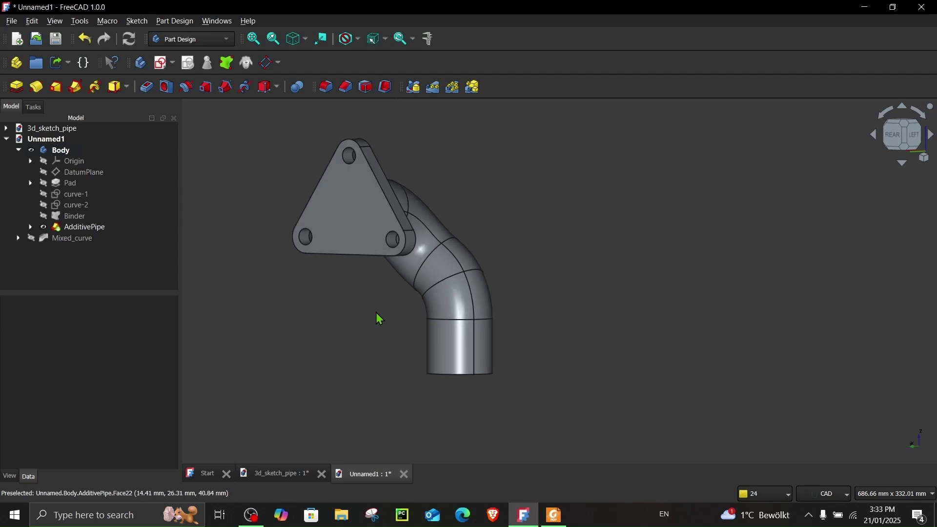
left_click(356, 231)
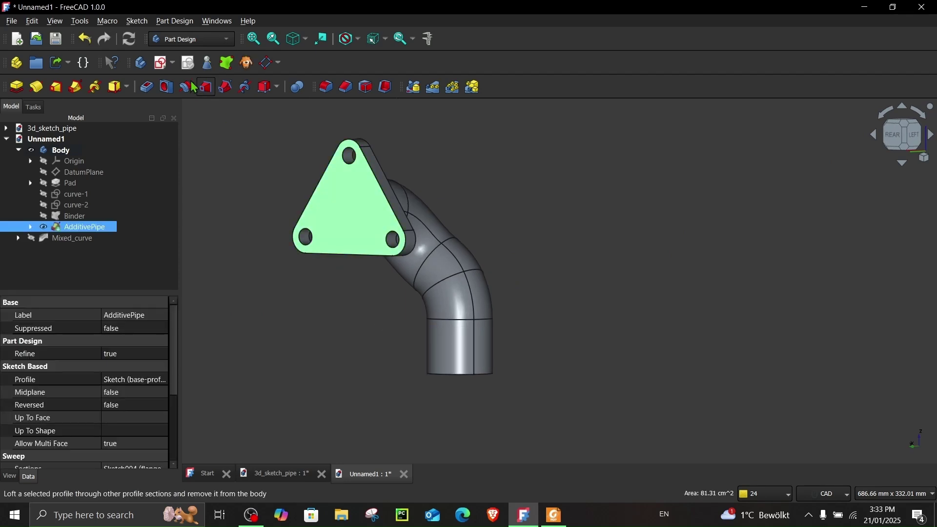
left_click(163, 64)
scroll(348, 212, "up", 5)
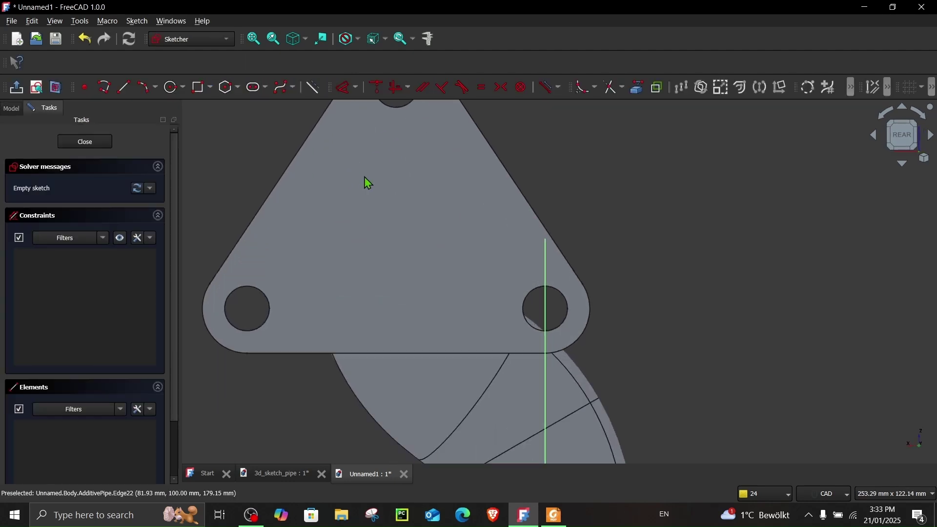
scroll(366, 181, "down", 3)
Draw a circle near the middle of the flange face and shift its centre slightly
left_click(177, 90)
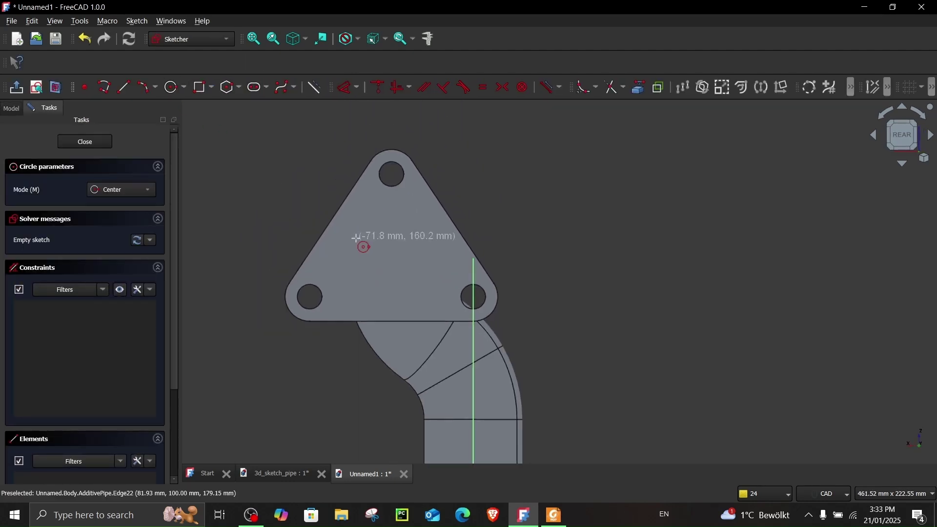
left_click(387, 251)
left_click(419, 283)
right_click(397, 266)
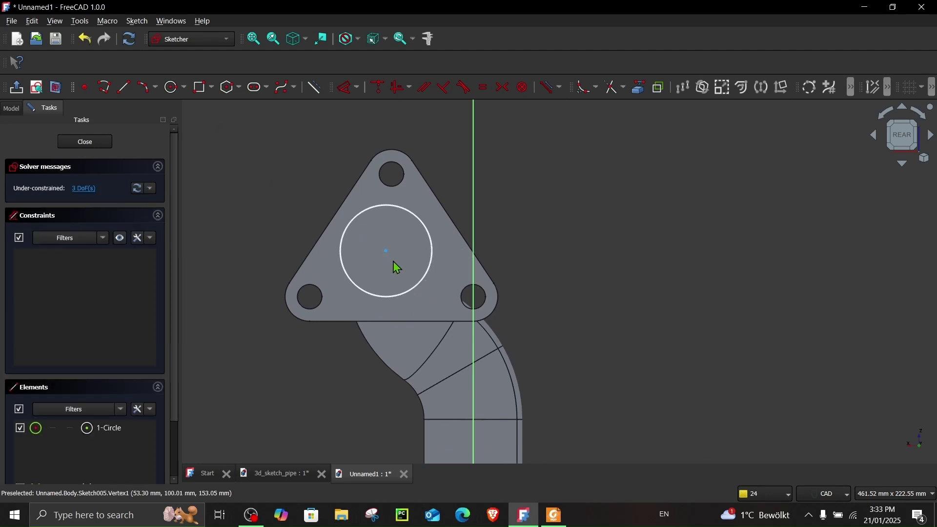
mouse_move(386, 255)
left_mouse_down()
mouse_move(415, 271)
mouse_move(391, 253)
left_mouse_up()
Show flange-profile-60 under AdditivePipe, project its circle into the sketch as external geometry, and hide flange-profile-60 again
left_click(84, 141)
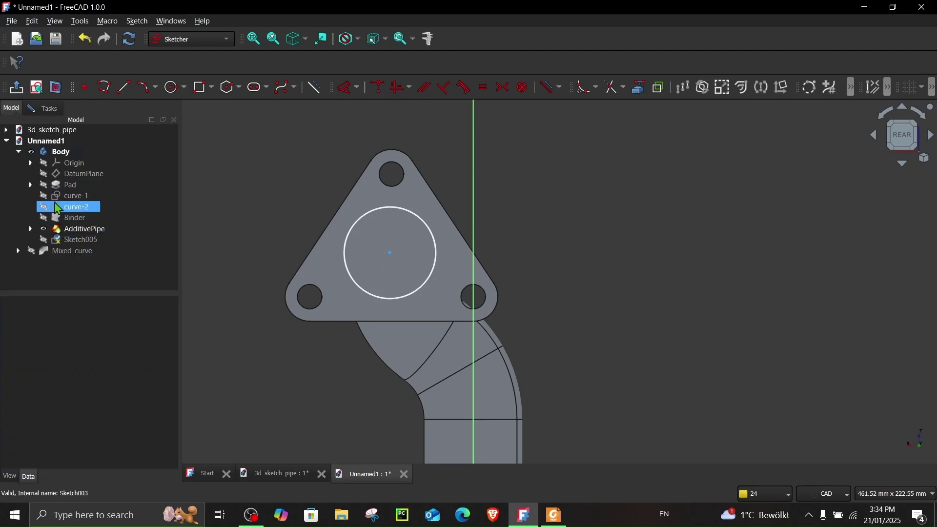
left_click(30, 229)
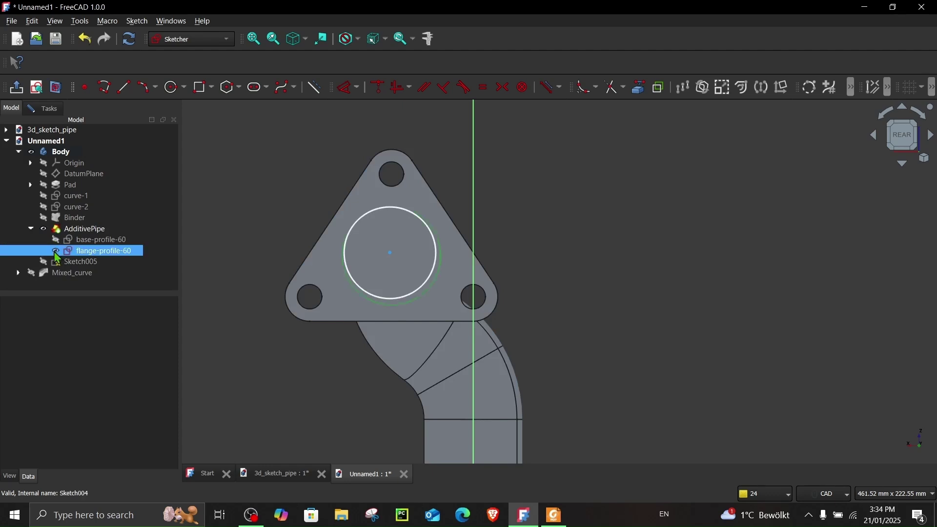
left_click(53, 251)
scroll(398, 258, "up", 3)
key("space")
left_click(477, 275)
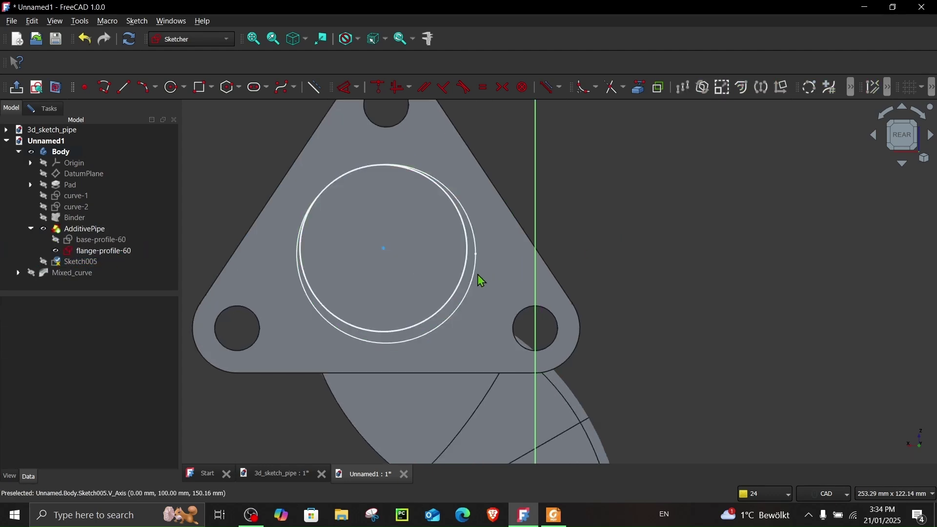
key("g")
key("x")
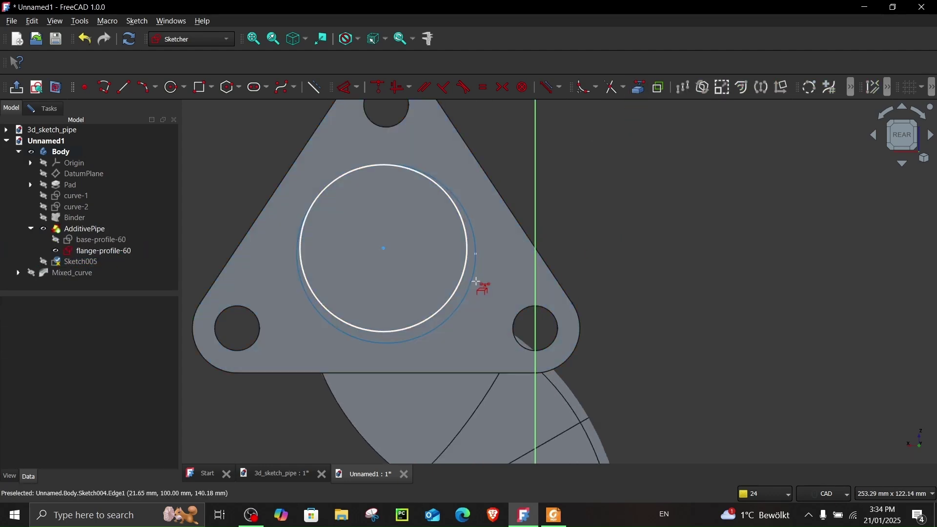
left_click(476, 281)
left_click(56, 253)
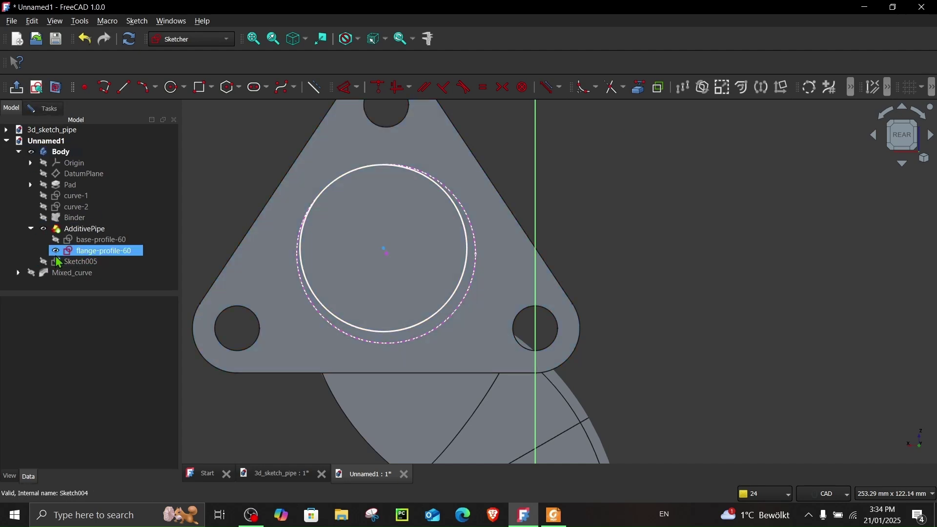
Make the drawn circle's centre coincident with the projected circle's centre in the flange-face sketch
double_click(56, 253)
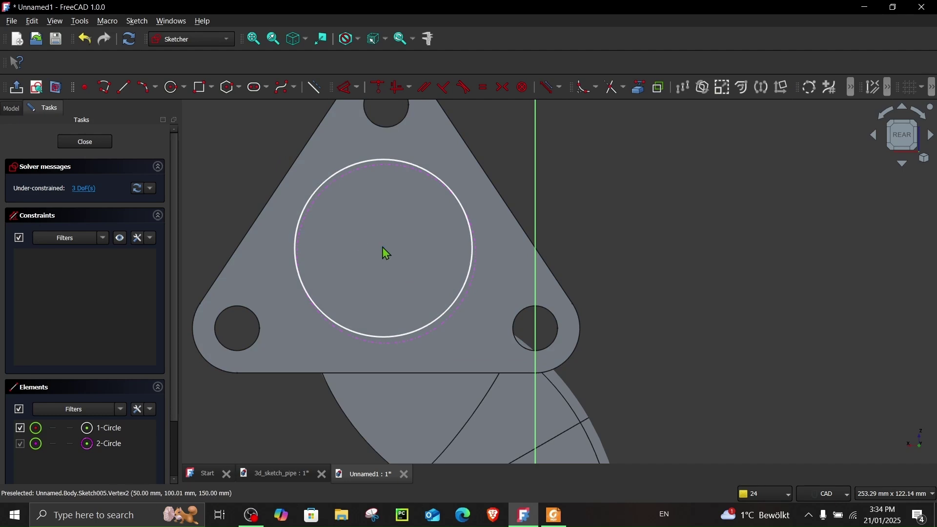
left_click(383, 248)
left_click(386, 256)
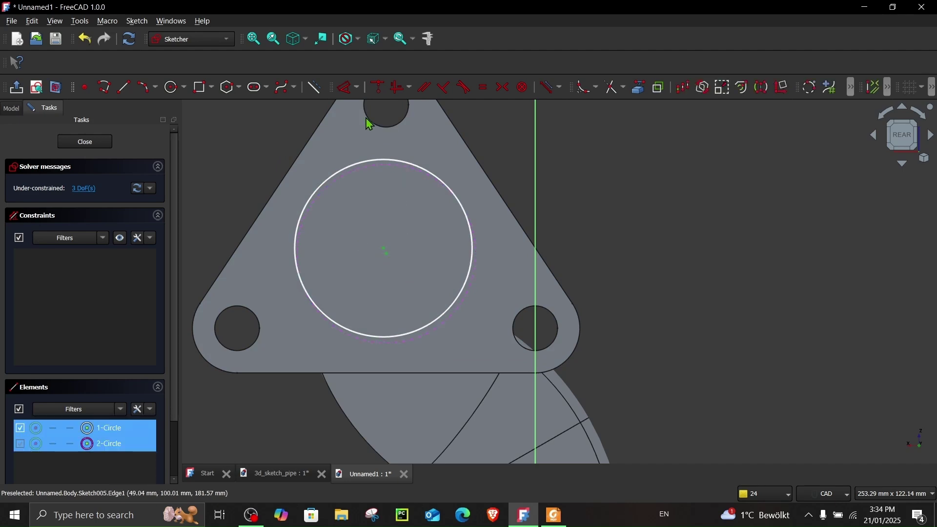
left_click(377, 86)
left_click_drag(455, 315, 446, 297)
Dimension the circle on the flange face to a 50 mm diameter and close the sketch
left_click(348, 87)
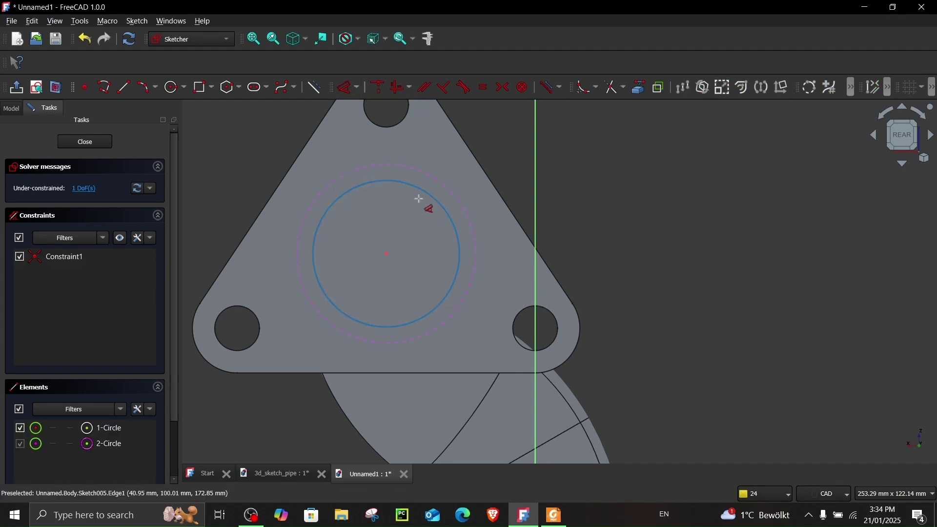
left_click(445, 209)
left_click(645, 203)
type("5")
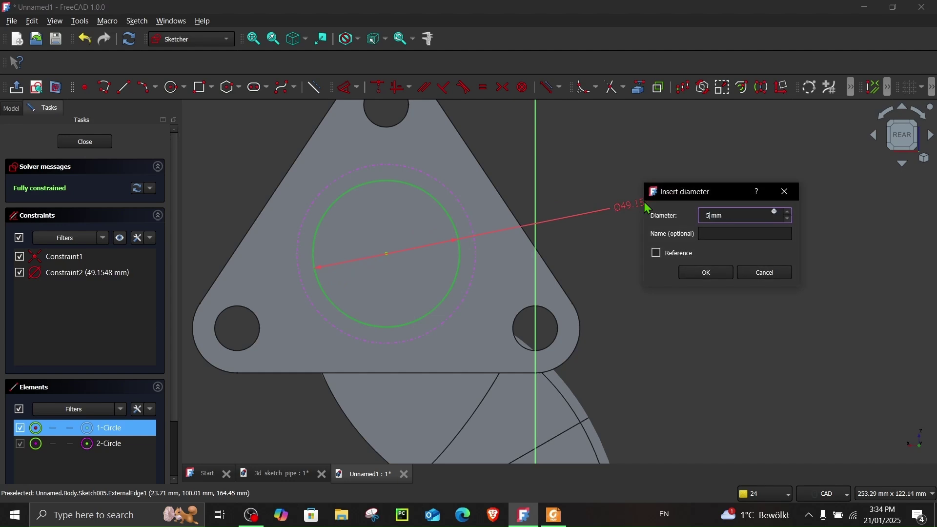
type("0")
key("Return")
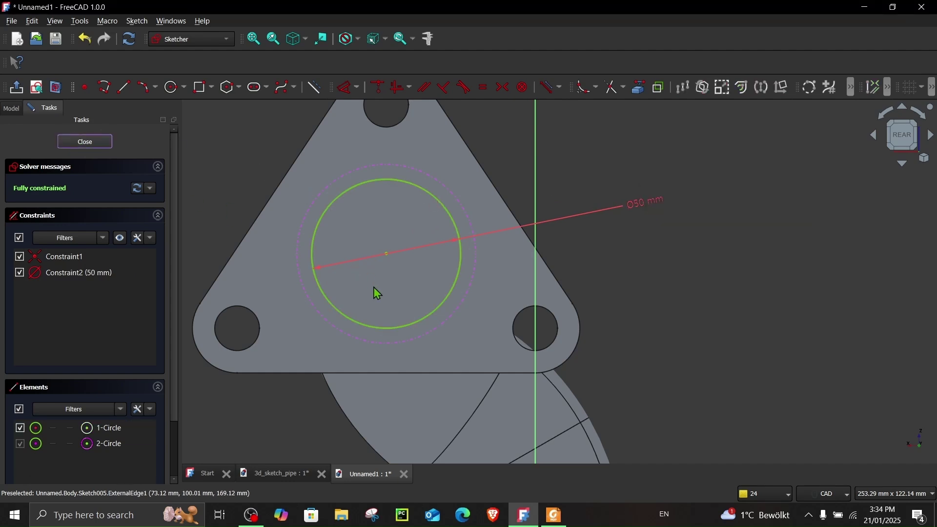
key("Escape")
Start a new sketch on the circular end face of the pipe opposite the flange
mouse_move(400, 314)
middle_mouse_down()
mouse_move(383, 368)
mouse_move(381, 273)
middle_mouse_up()
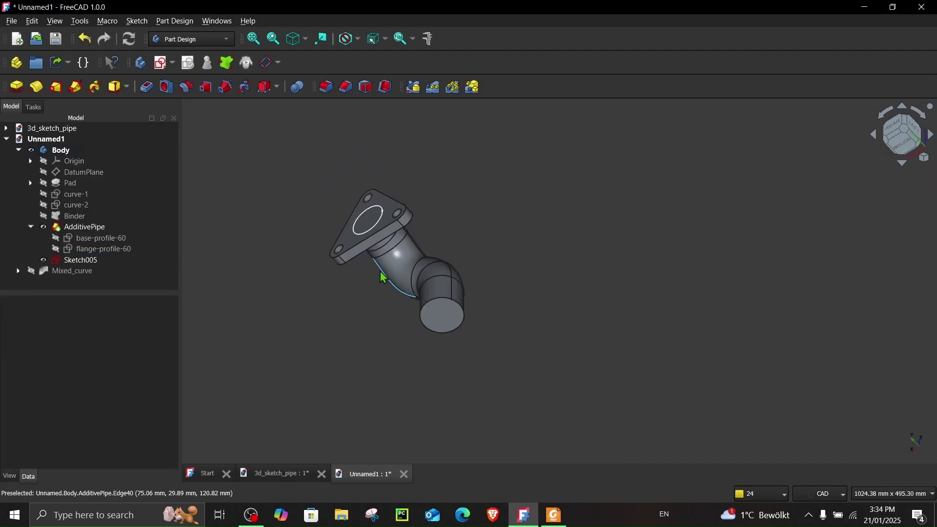
scroll(420, 327, "up", 2)
left_click(453, 322)
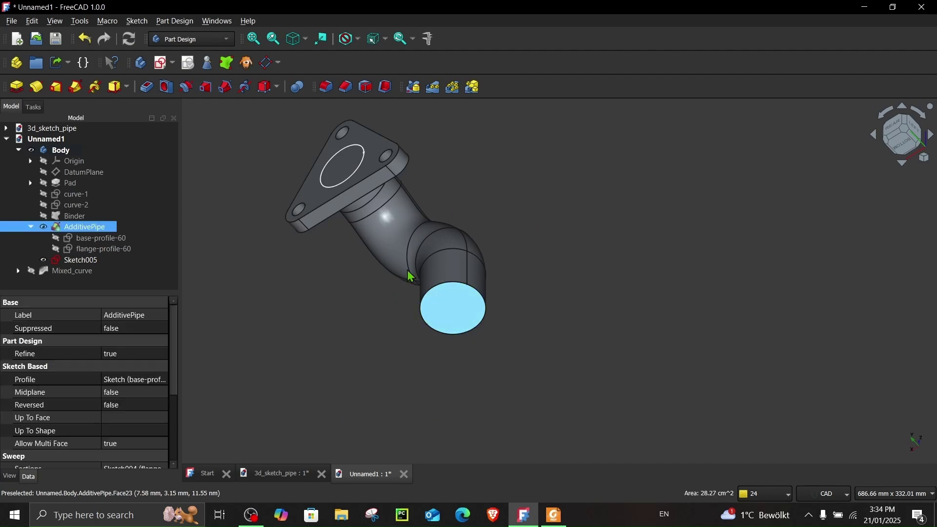
left_click(161, 63)
scroll(427, 274, "up", 5)
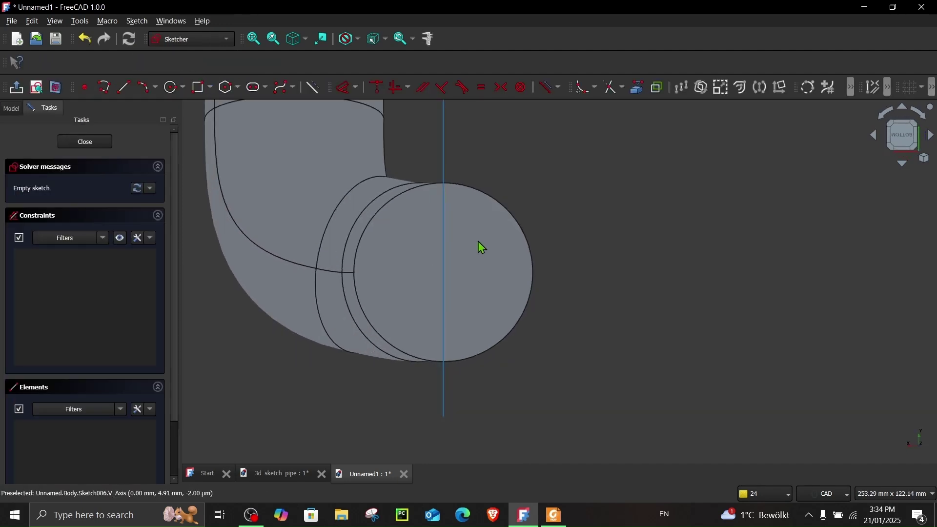
left_click(637, 87)
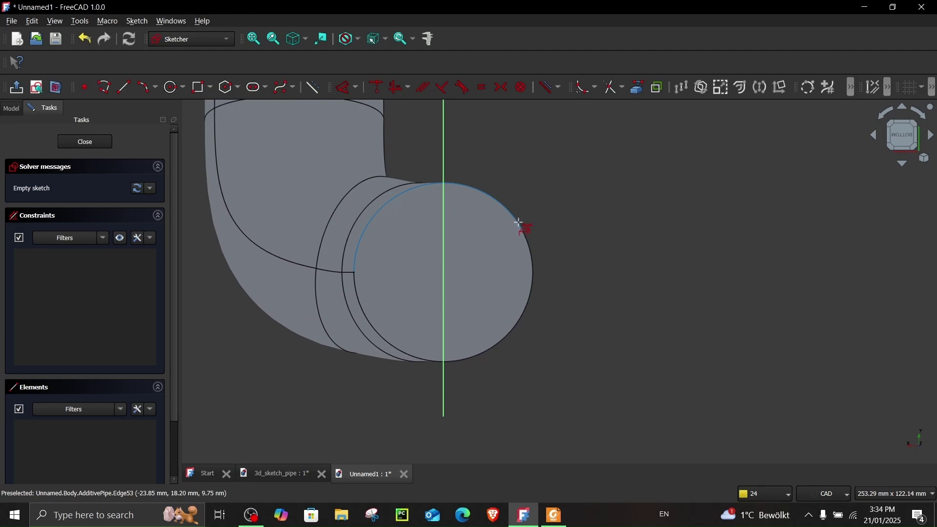
left_click(518, 222)
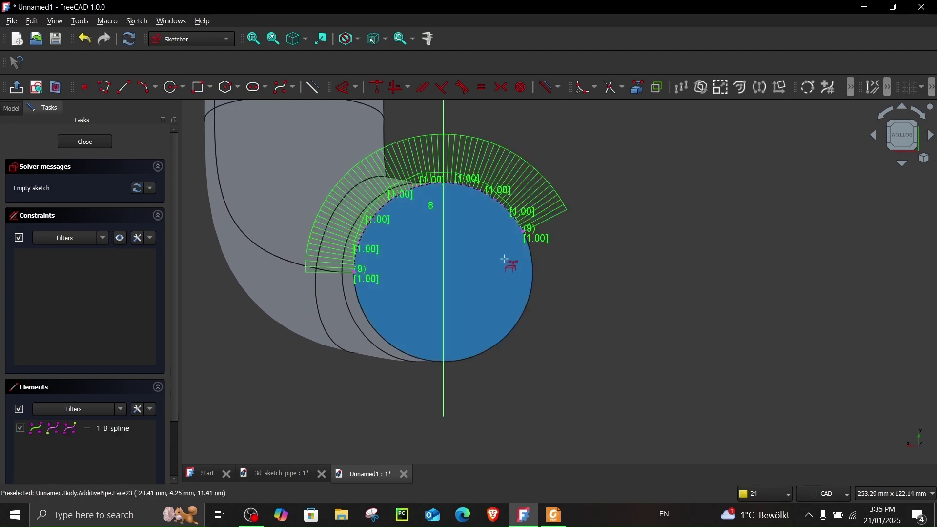
key("ctrl+z")
Show base-profile-60 under AdditivePipe and project its circle into the sketch as external geometry
left_click(12, 108)
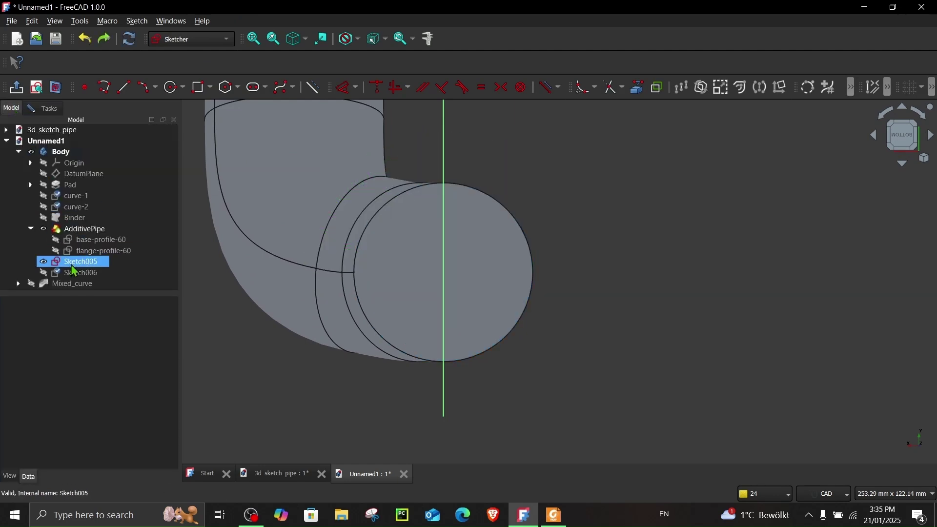
left_click(78, 240)
left_click(56, 240)
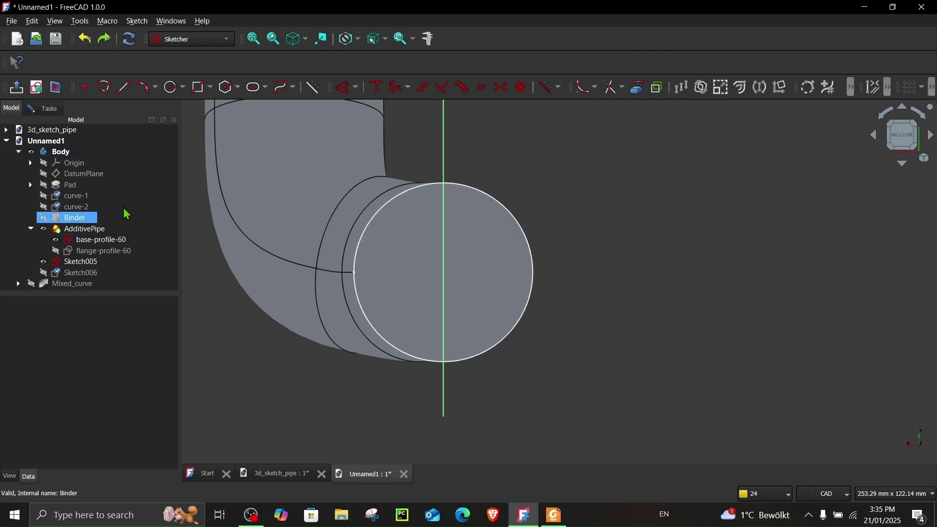
left_click(637, 87)
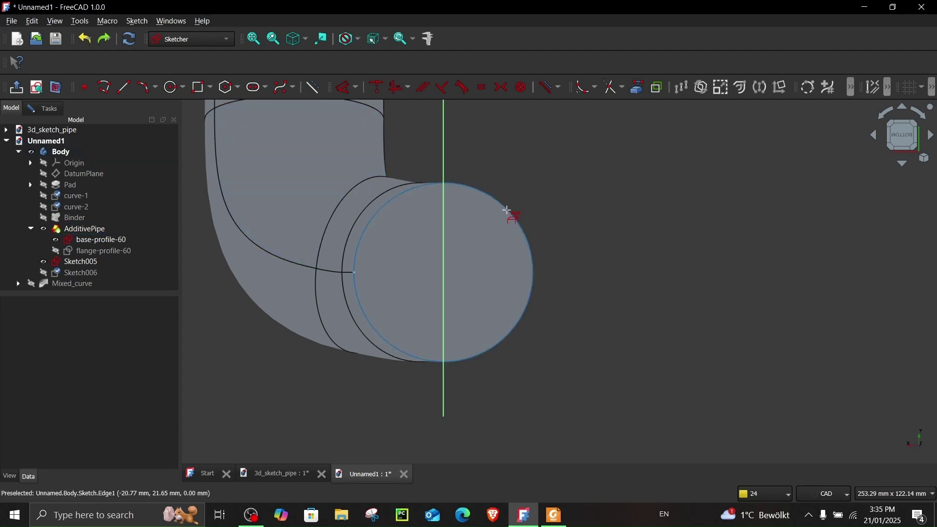
left_click(464, 215)
left_click(51, 108)
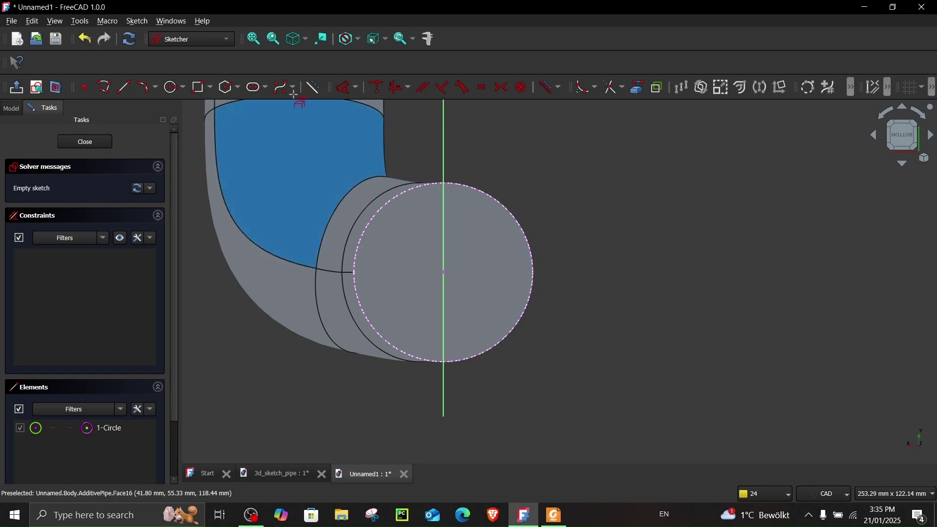
Draw a 50 mm diameter circle centred on the projected circle and close the sketch
left_click(172, 87)
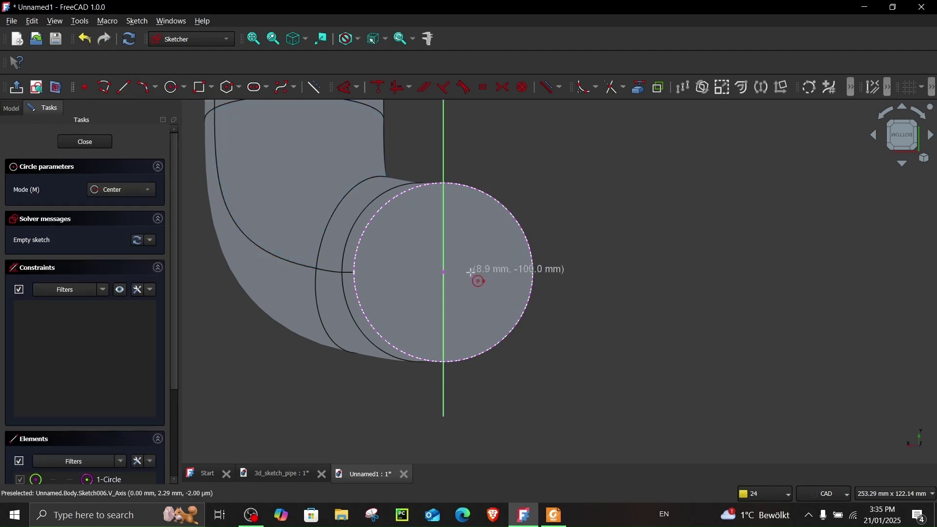
left_click(443, 272)
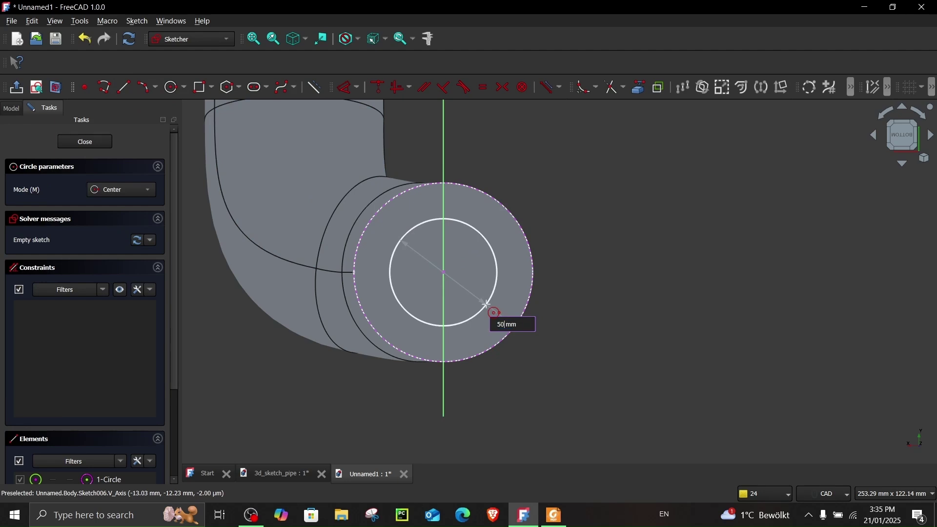
key("Return")
left_click(74, 142)
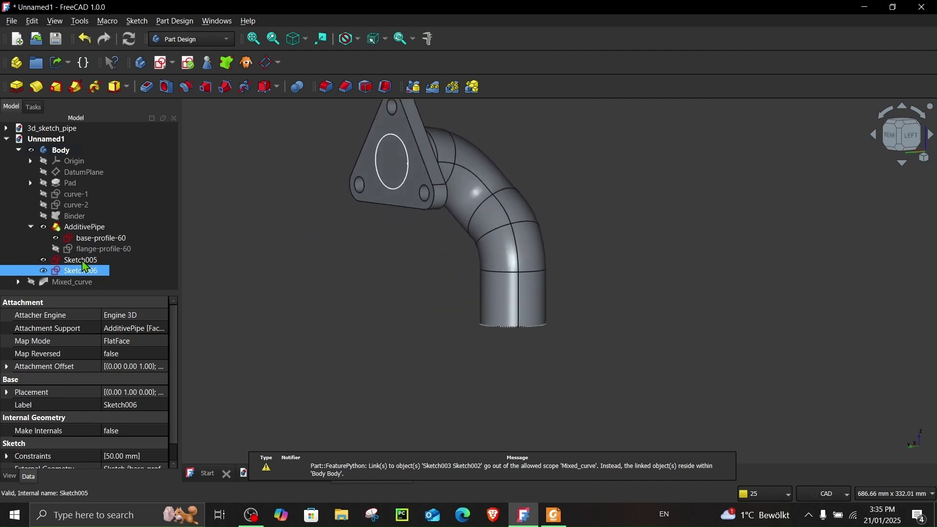
Rename the flange-face sketch as flange-profile-50 and the pipe-end sketch as base-profile-50
right_click(84, 264)
left_click(147, 399)
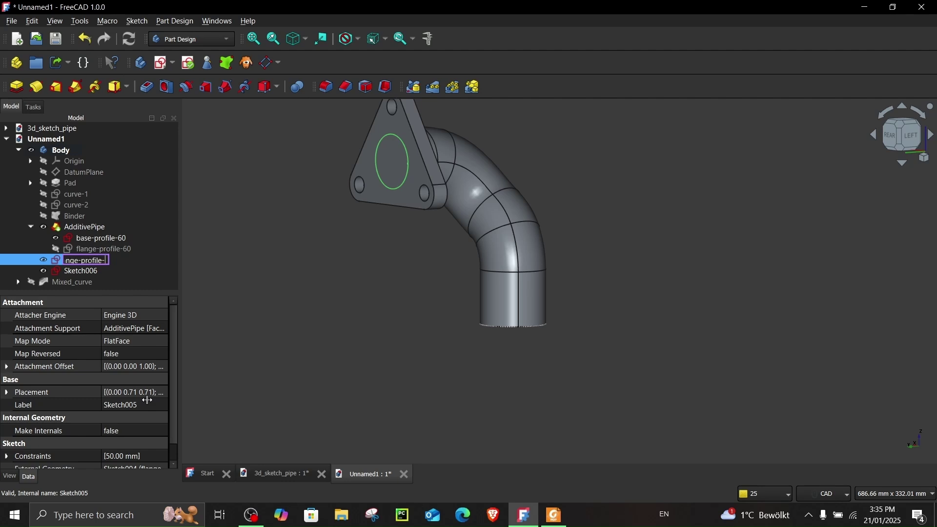
left_click(78, 271)
right_click(84, 271)
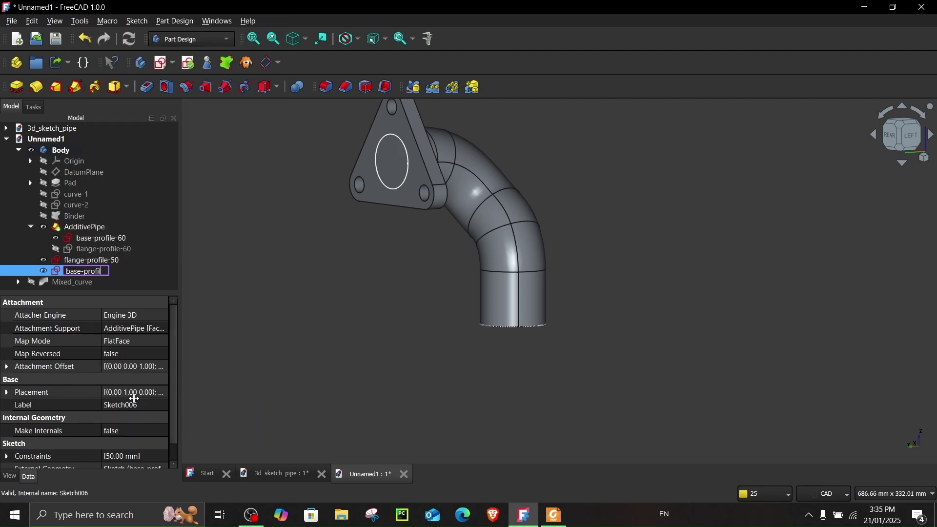
type("50")
key("Return")
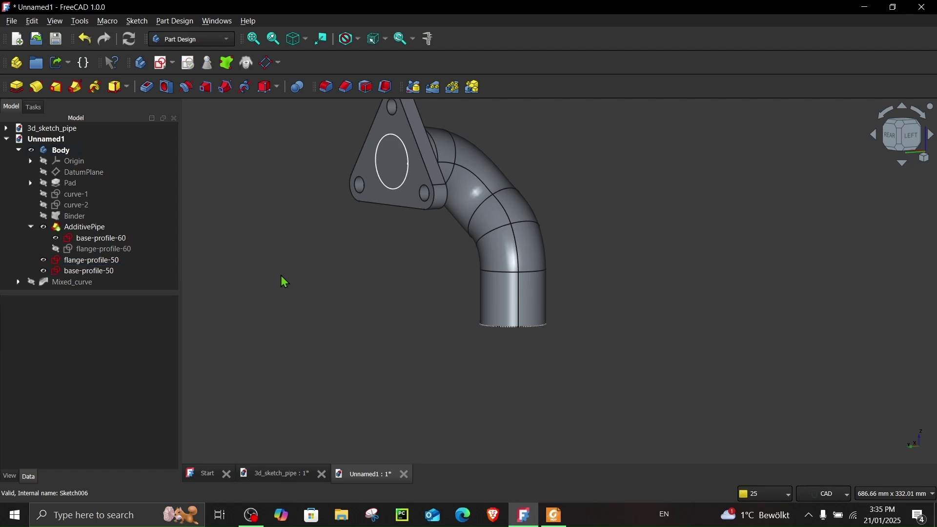
Show the Binder path and set the 3D view's draw style to Wireframe
left_click(91, 271)
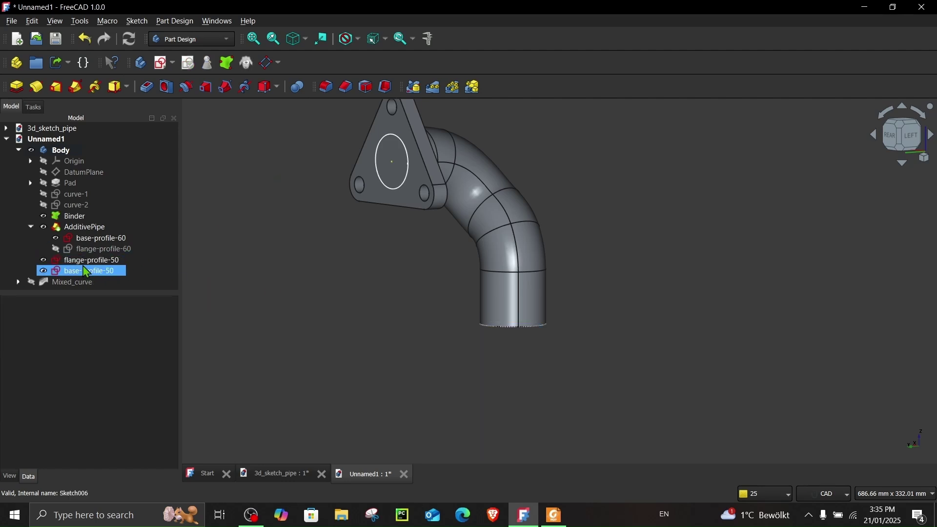
left_click(81, 228)
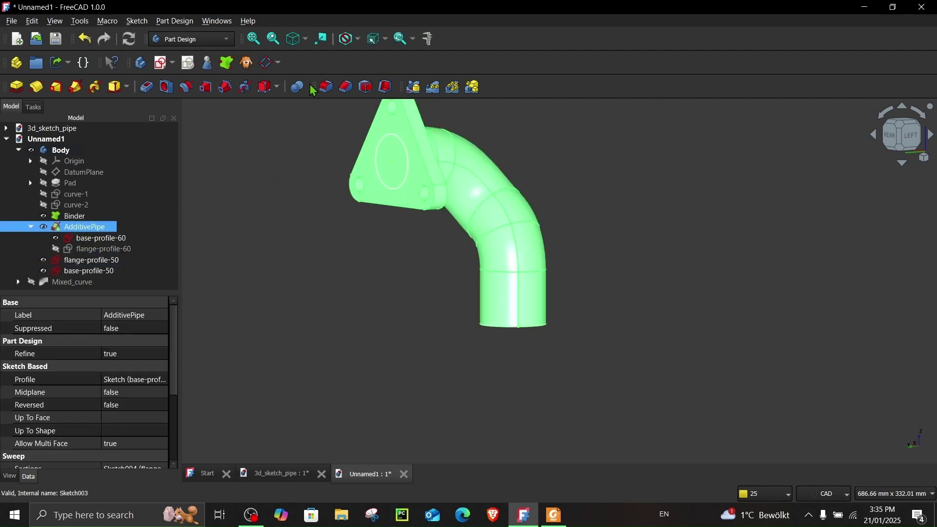
left_click(386, 40)
left_click(358, 39)
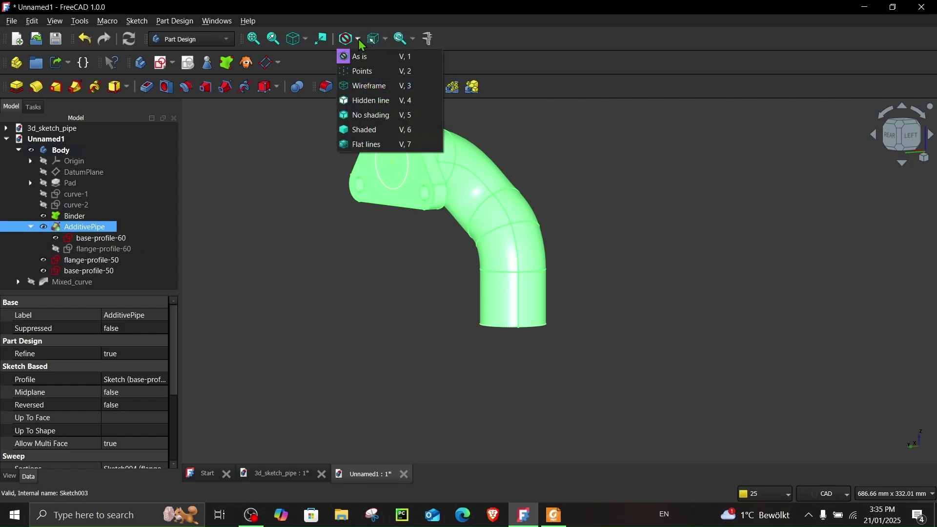
left_click(386, 86)
left_click(299, 278)
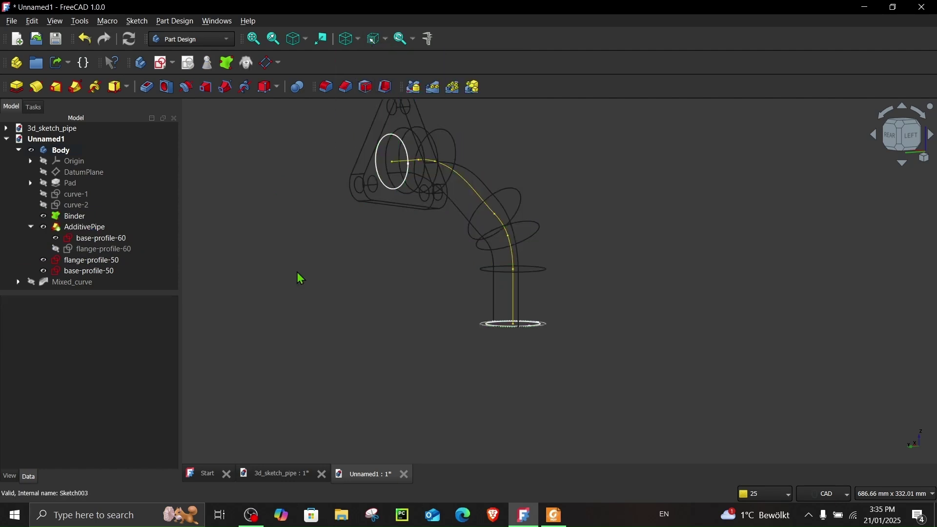
Start a Subtractive Pipe with base-profile-50 as profile and add the Binder's straight edge at the base to the path
scroll(514, 318, "up", 2)
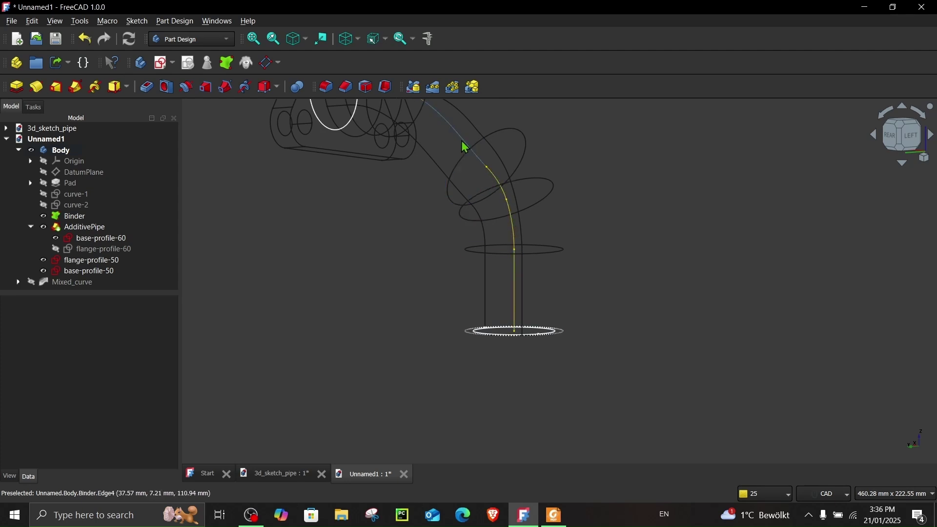
left_click(93, 272)
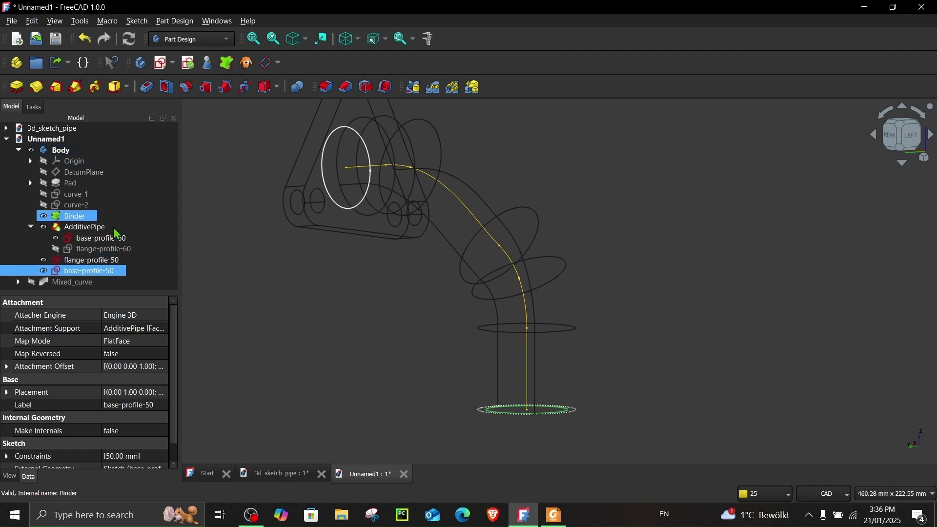
left_click(222, 90)
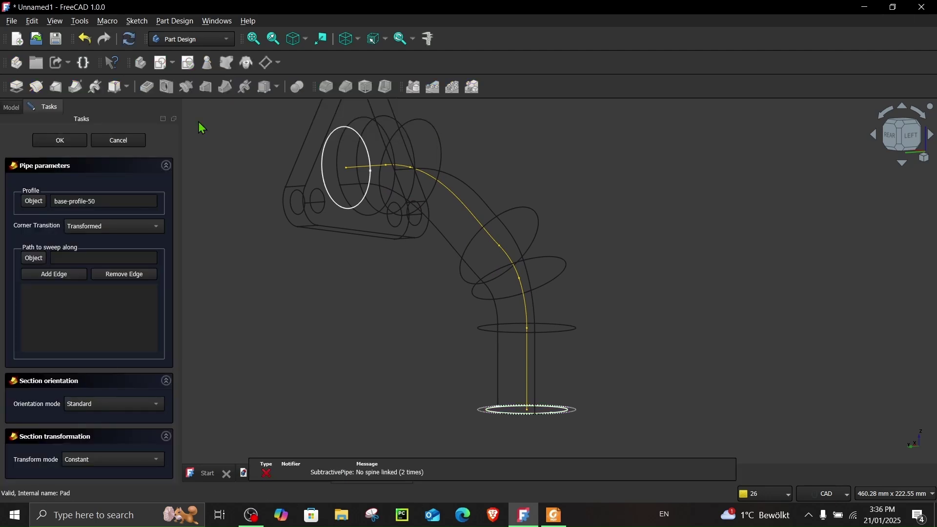
left_click(55, 274)
left_click(529, 386)
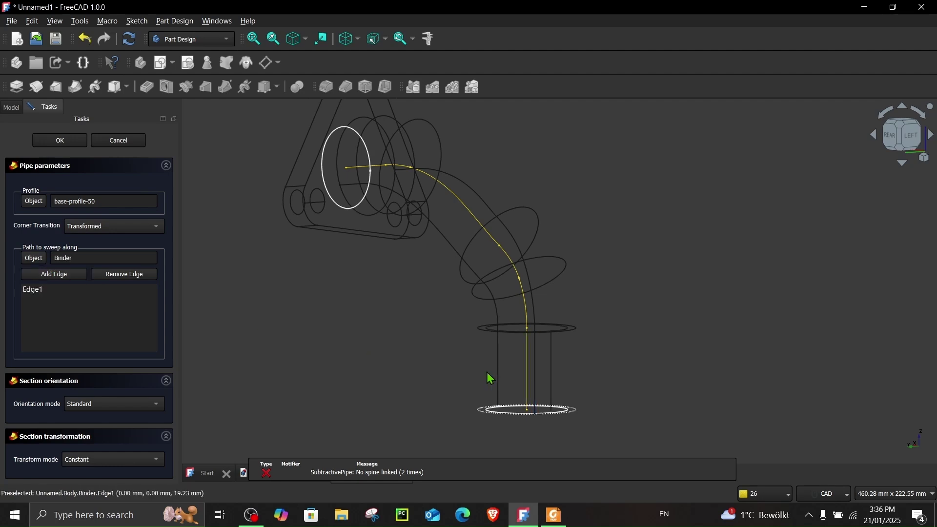
Extend the subtractive pipe's path with the Binder's next three edges, Edge2, Edge3 and Edge4, up through the bend
left_click(528, 310)
scroll(519, 259, "up", 3)
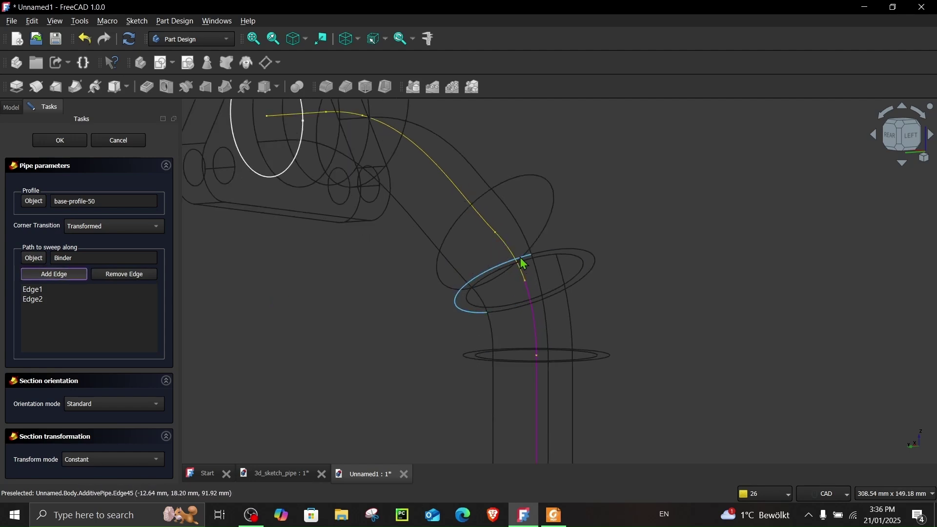
left_click(505, 251)
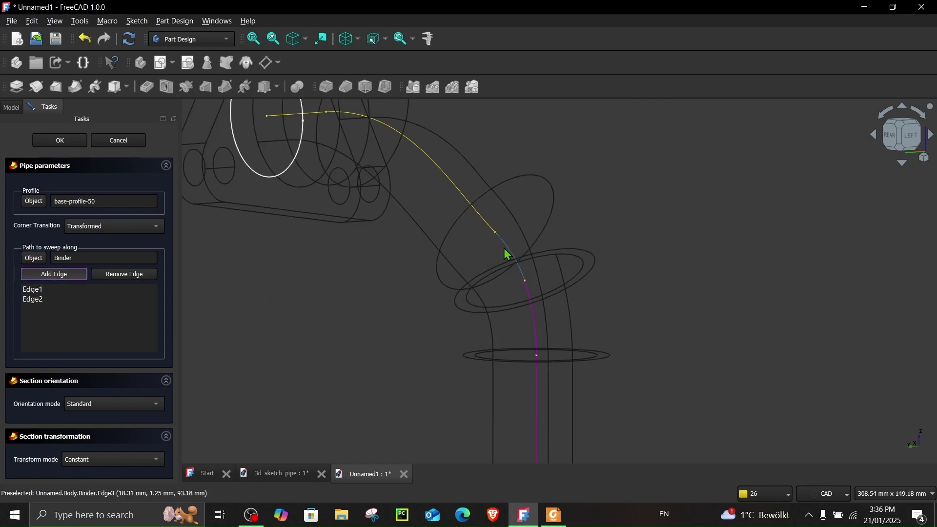
left_click(69, 276)
left_click(442, 172)
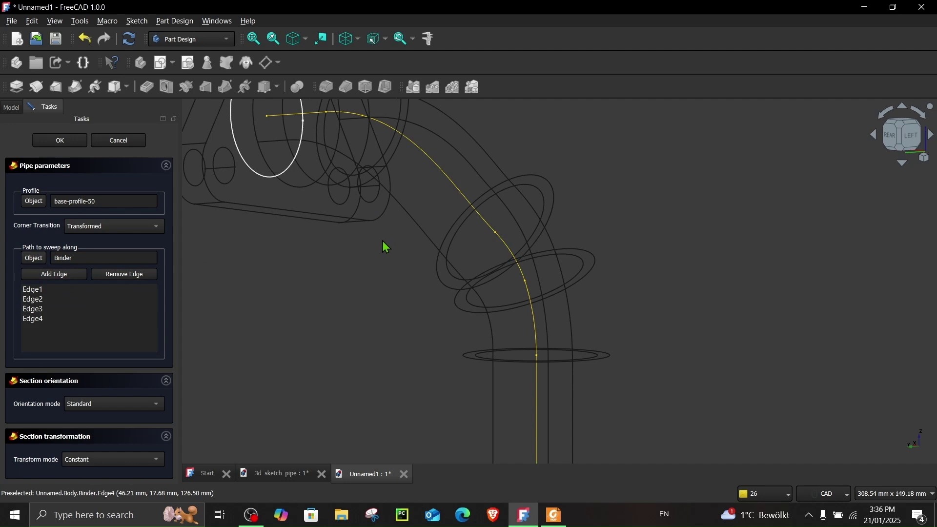
Add the Binder's last two edges, Edge5 and Edge6, to complete the sweep path to the flange's outer face
mouse_move(383, 245)
middle_mouse_down()
mouse_move(391, 316)
mouse_move(395, 263)
mouse_move(381, 222)
mouse_move(464, 330)
mouse_move(462, 349)
mouse_move(454, 349)
middle_mouse_up()
left_click(75, 277)
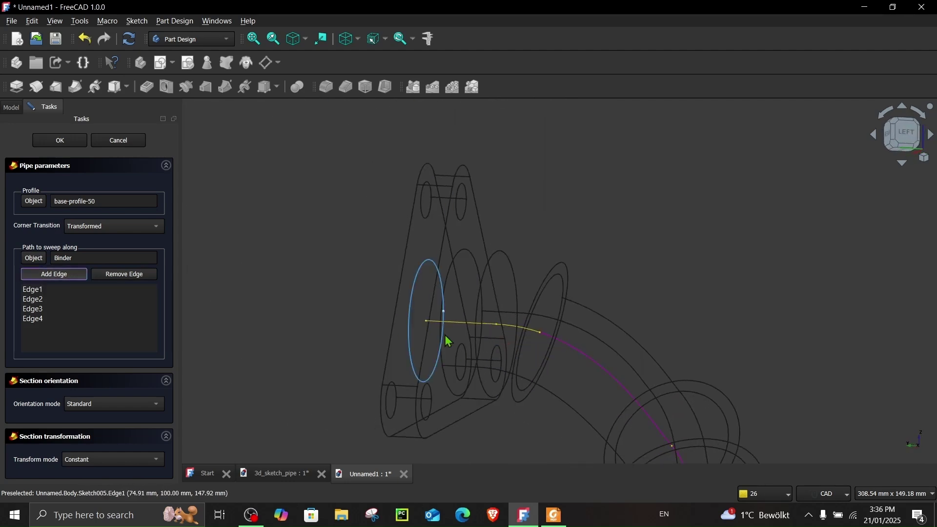
scroll(540, 326, "up", 3)
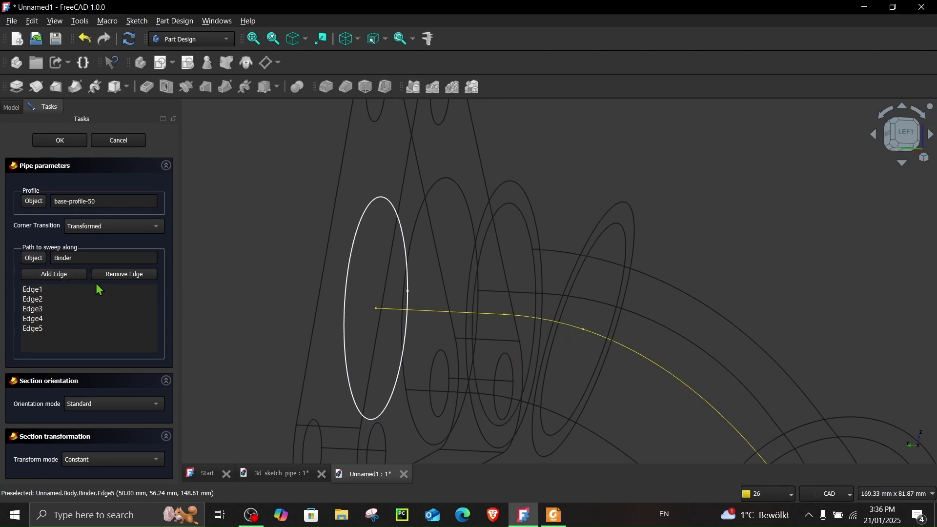
left_click(56, 276)
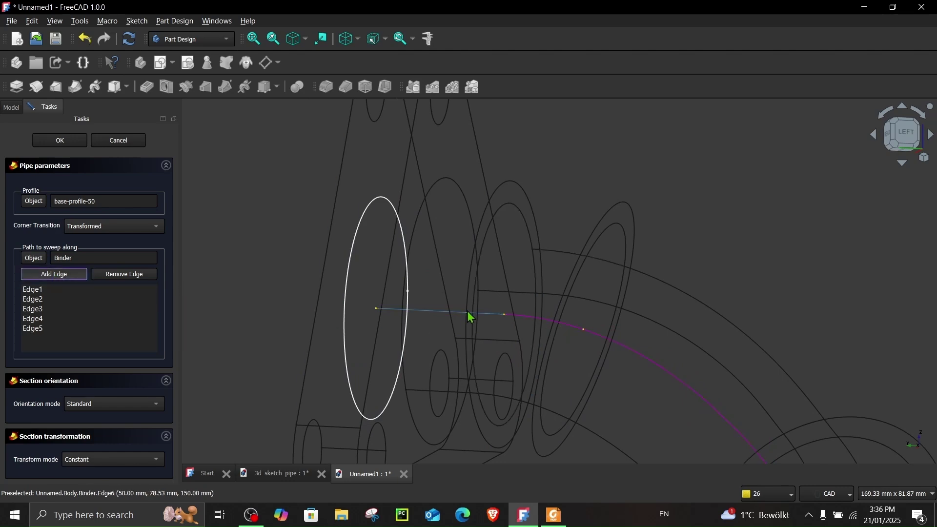
left_click(434, 311)
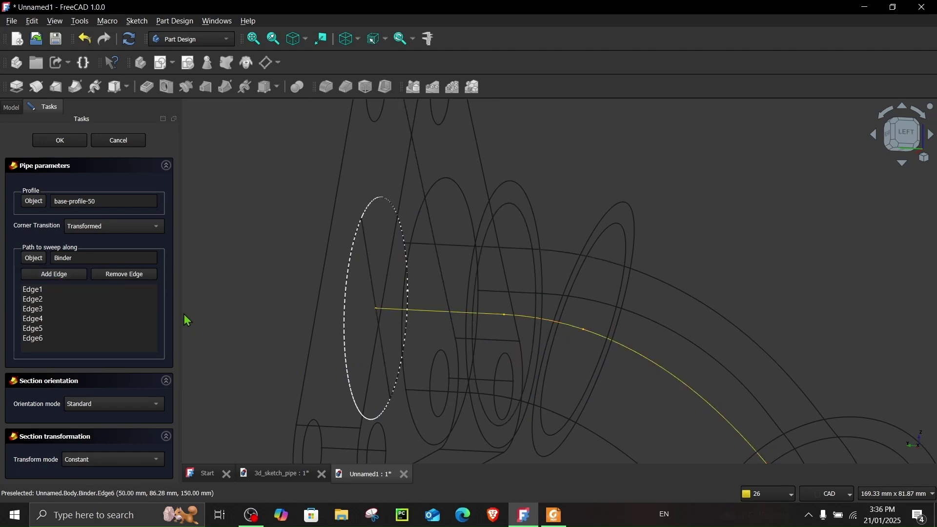
Set the subtractive pipe's transform mode to Multisection, add flange-profile-50 as its section and finish the cut
left_click(105, 467)
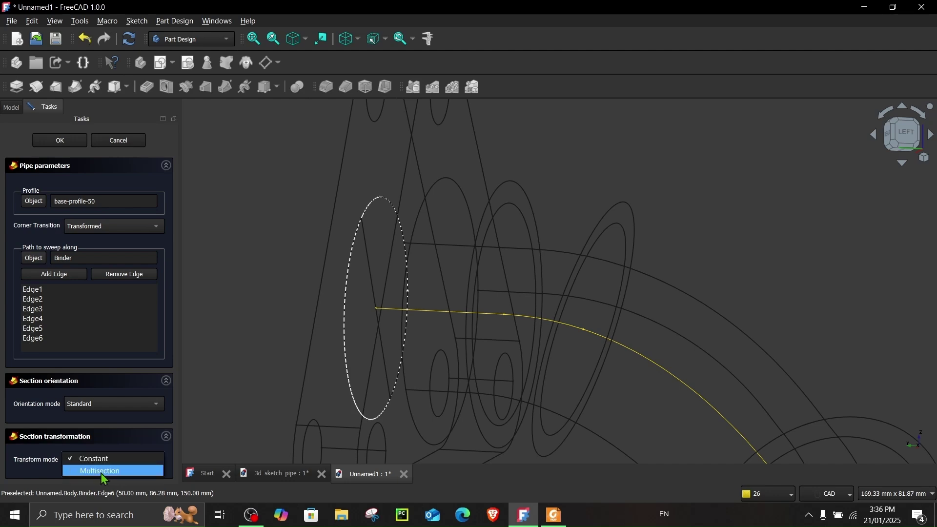
left_click(100, 472)
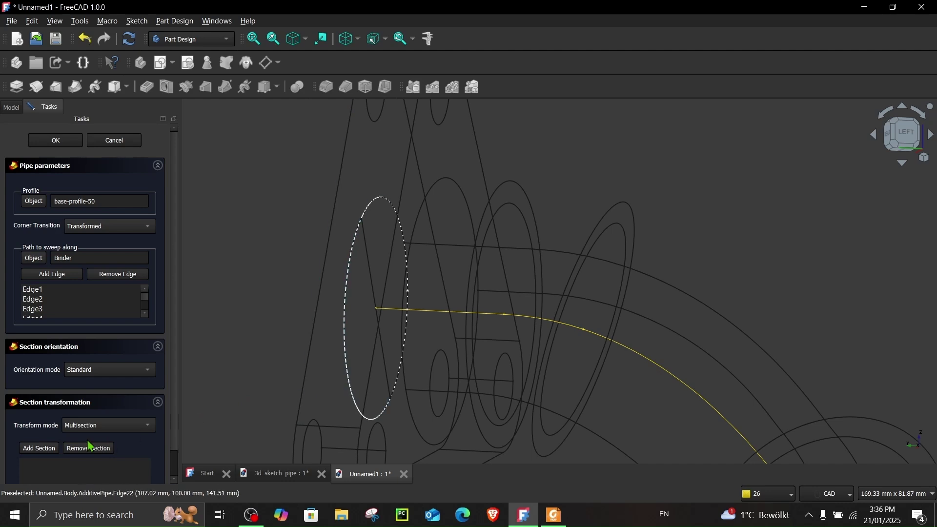
left_click(8, 109)
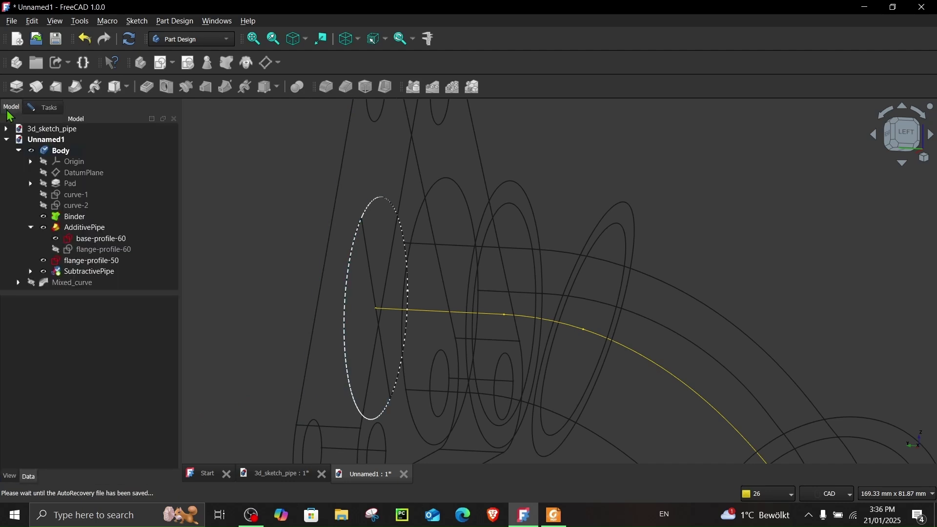
left_click(78, 261)
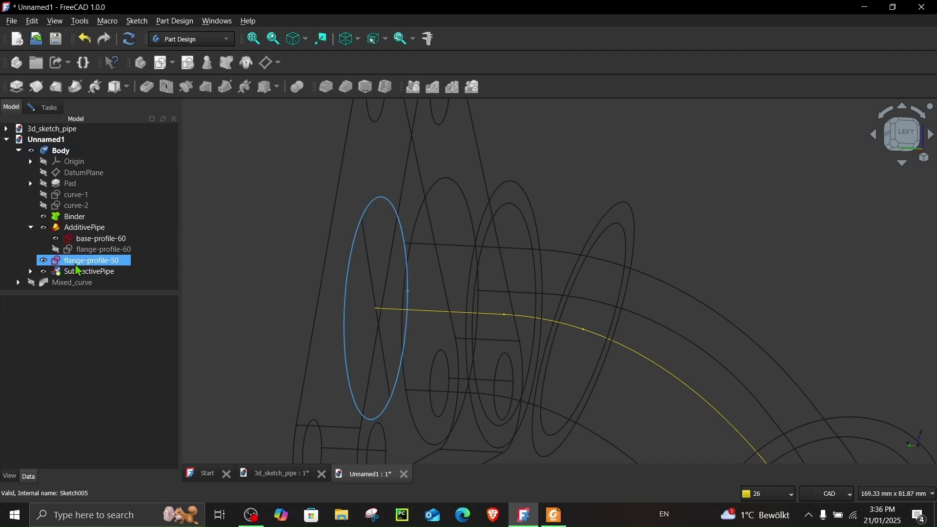
left_click(49, 108)
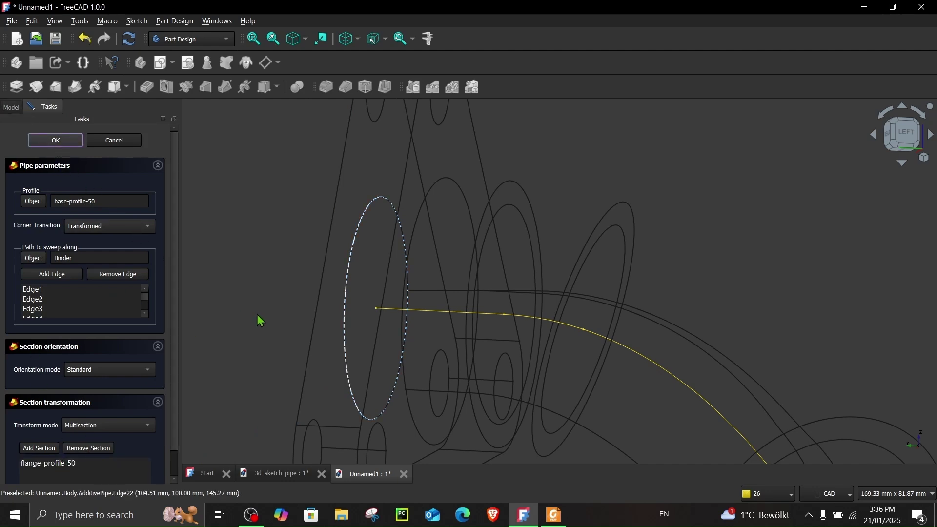
scroll(273, 305, "down", 3)
middle_click_drag(279, 299, 345, 234)
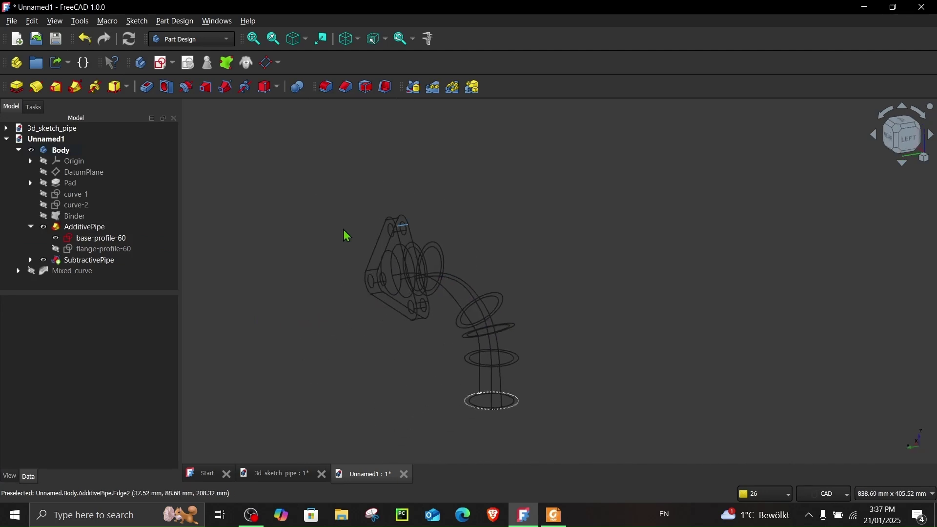
Set the 3D view's draw style to Flat lines to display the SubtractivePipe as a solid
left_click(112, 264)
left_click(360, 43)
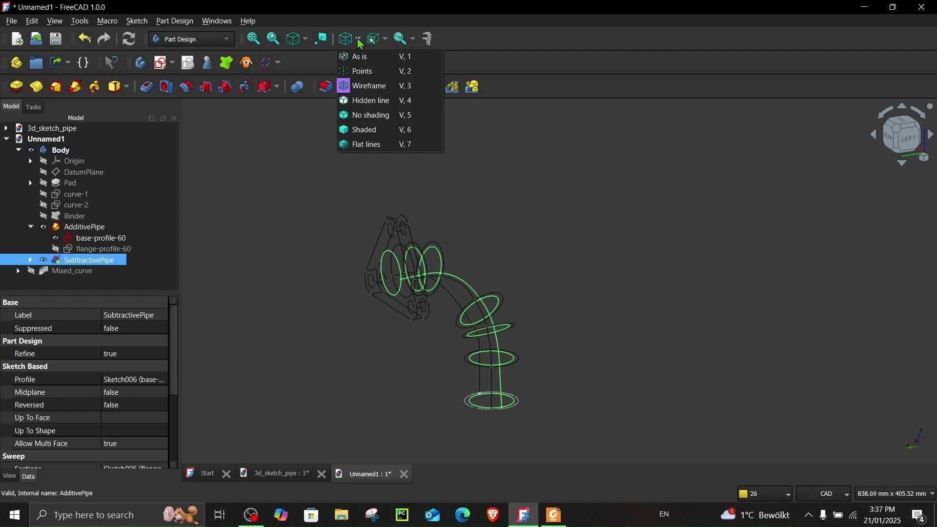
left_click(365, 146)
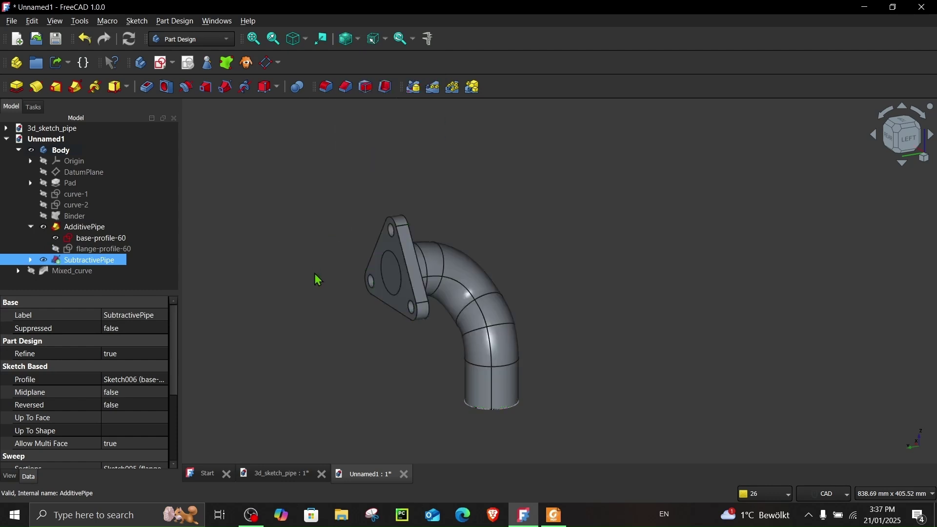
left_click(317, 279)
scroll(360, 322, "up", 2)
middle_click_drag(322, 314, 390, 353)
Hide AdditivePipe and the base-profile-60 sketch, leaving SubtractivePipe as the displayed feature of the body
left_click(104, 248)
left_click(73, 226)
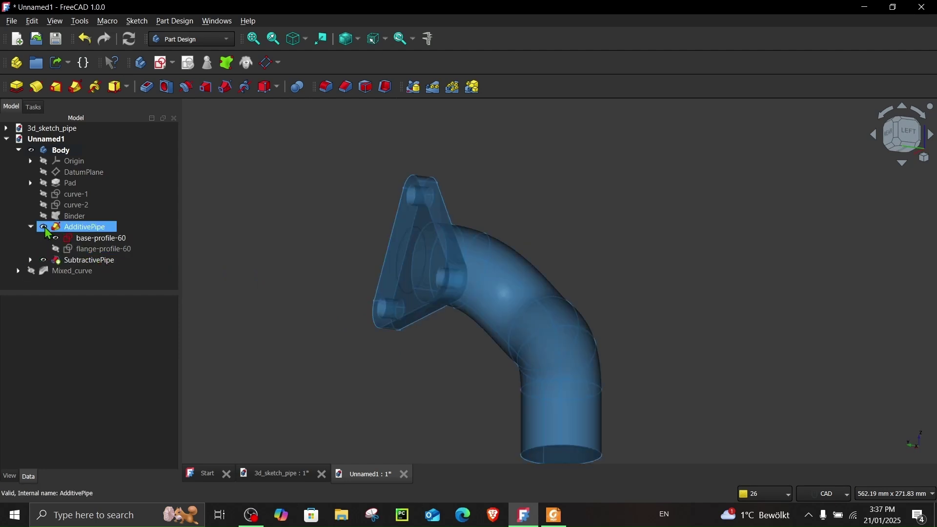
left_click(45, 227)
left_click(43, 228)
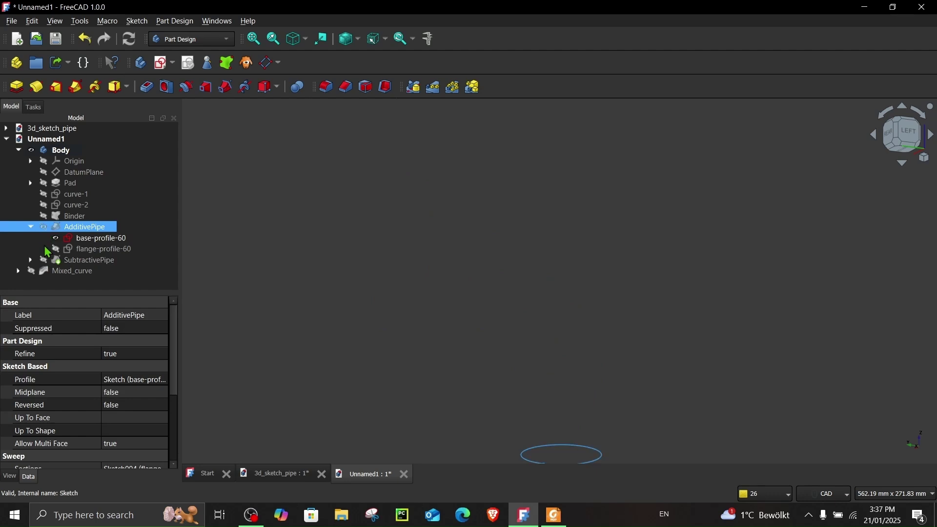
left_click(44, 259)
left_click(44, 261)
left_click(56, 239)
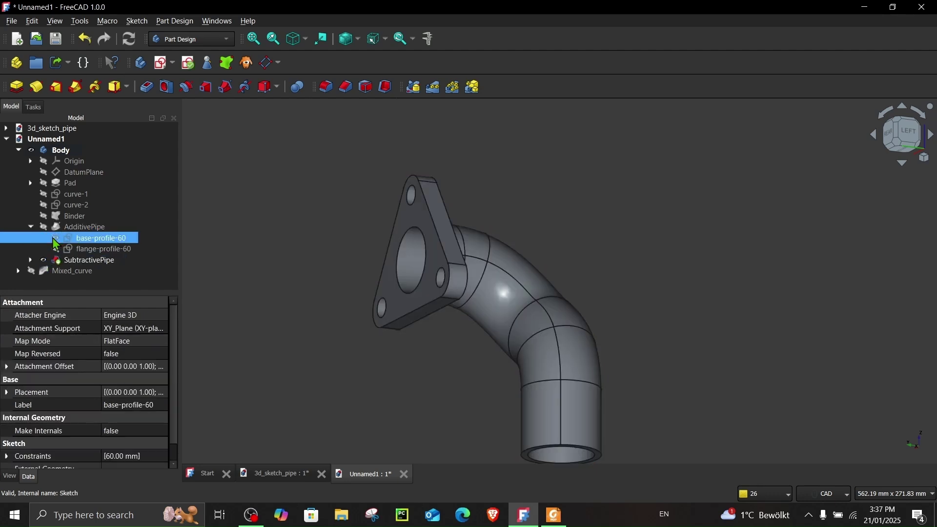
left_click(286, 291)
middle_click_drag(285, 290, 560, 483)
Switch to the Exercise 10 PDF in Foxit Reader and read on from the subtractive pipe instructions to Step 6
left_click(553, 514)
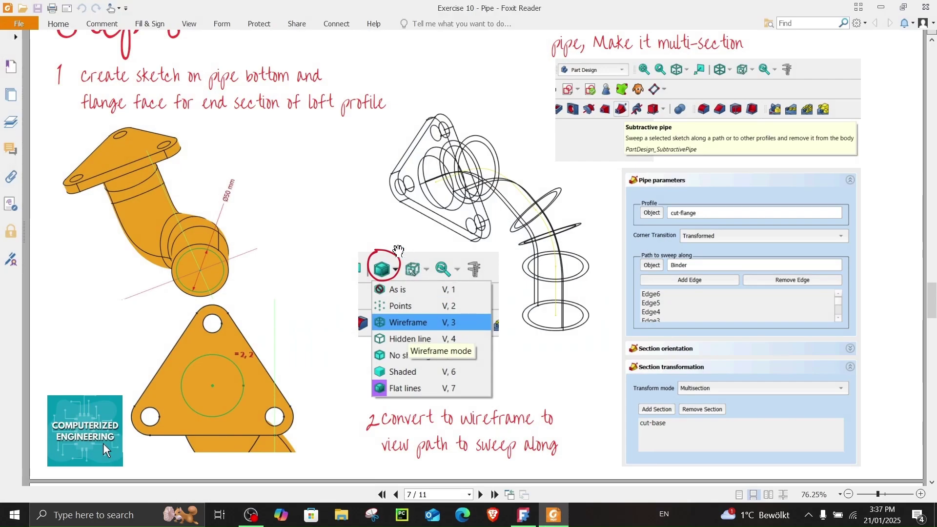
scroll(103, 429, "down", 1)
scroll(432, 260, "down", 6)
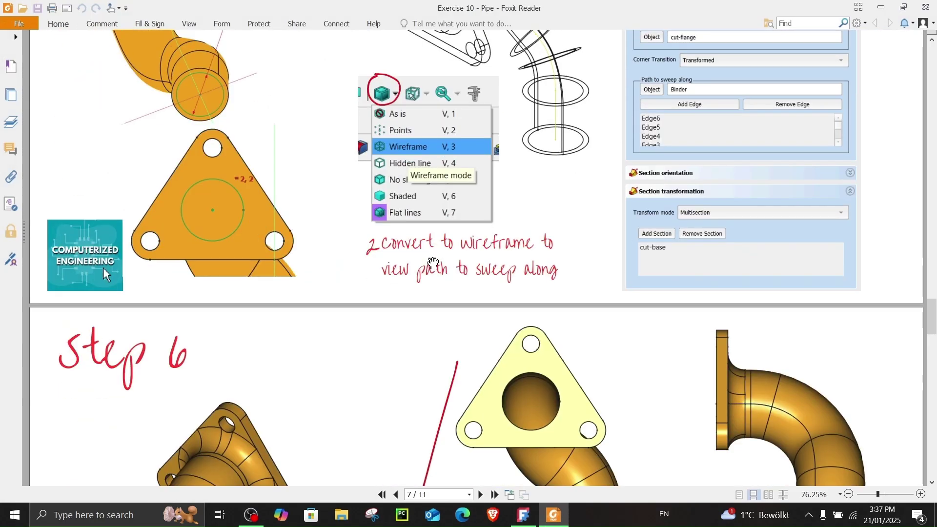
scroll(430, 272, "down", 3)
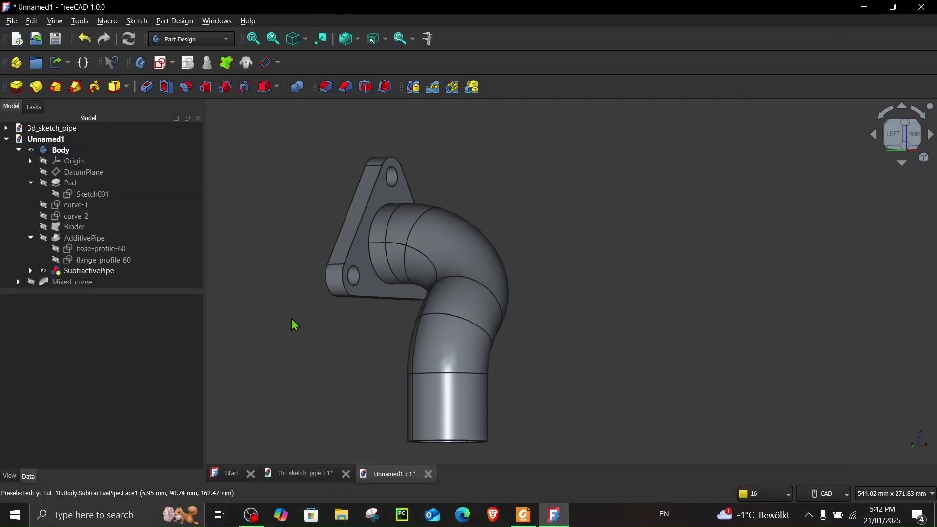
Try to fillet the two edges where the pipe meets the flange's back face with a 15 mm radius
scroll(330, 184, "up", 6)
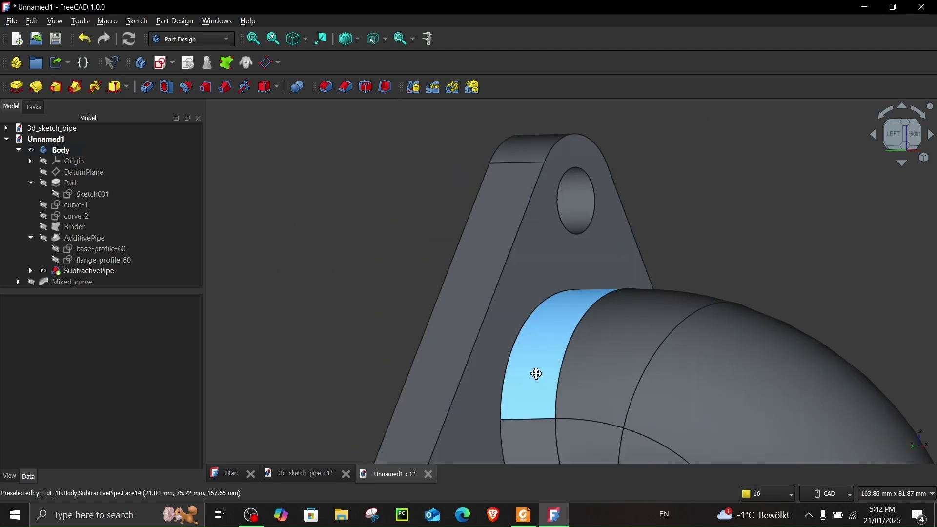
left_click(476, 283)
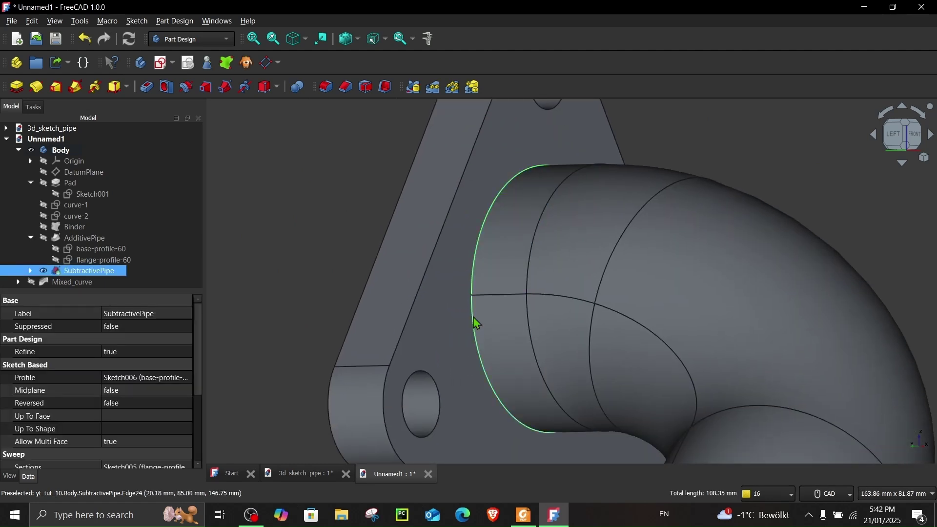
left_click(328, 88)
middle_click_drag(328, 138, 458, 281)
triple_click(155, 333)
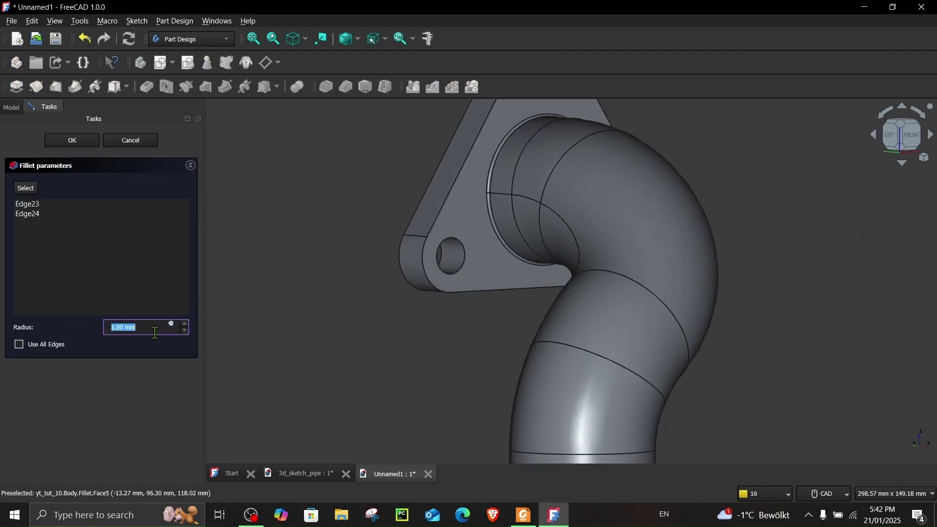
key("Return")
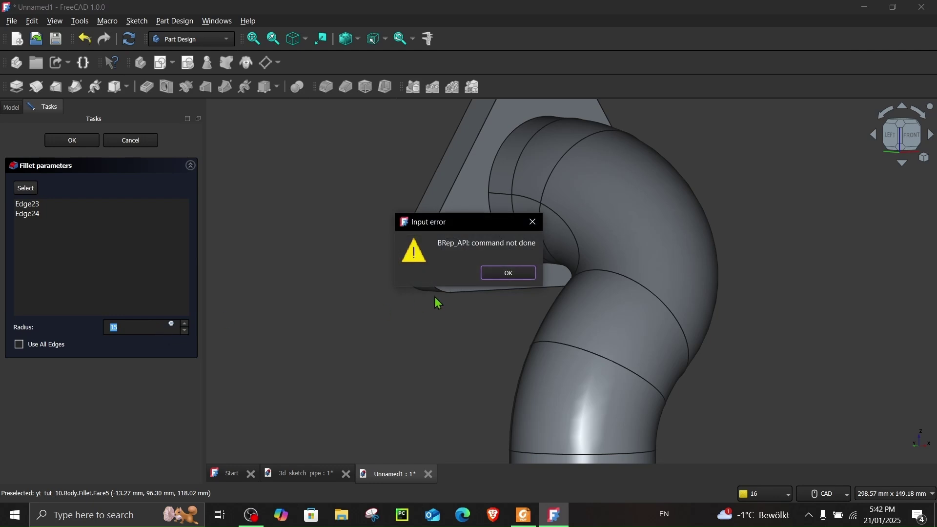
left_click(507, 272)
middle_click_drag(475, 296, 427, 272)
left_click(143, 141)
Measure the distance between the pipe's edge at the flange and the next circular edge along the pipe
scroll(341, 219, "up", 2)
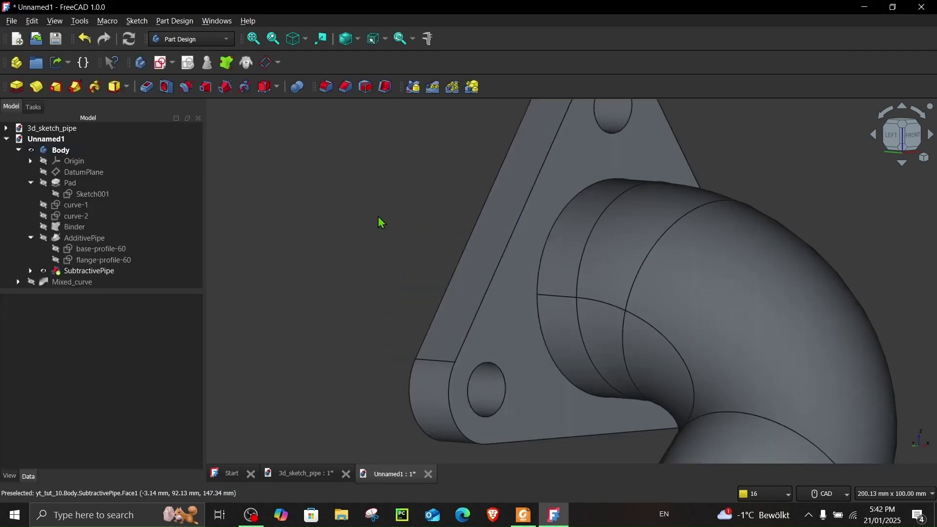
left_click(79, 21)
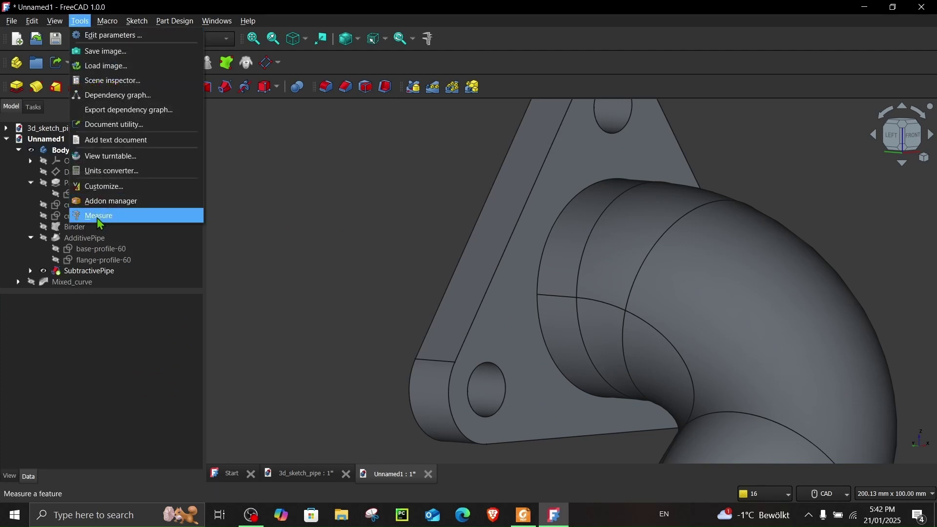
left_click(97, 216)
left_click(539, 272)
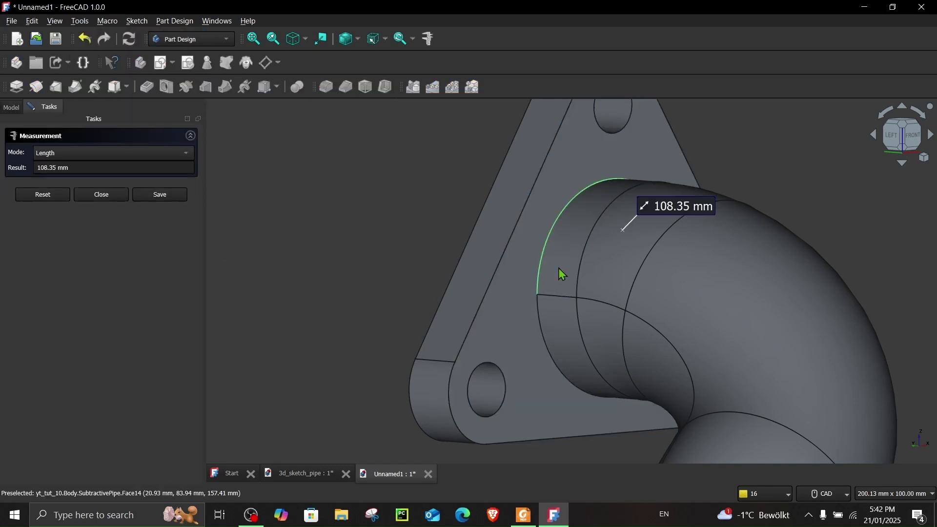
left_click(581, 278)
scroll(673, 308, "up", 3)
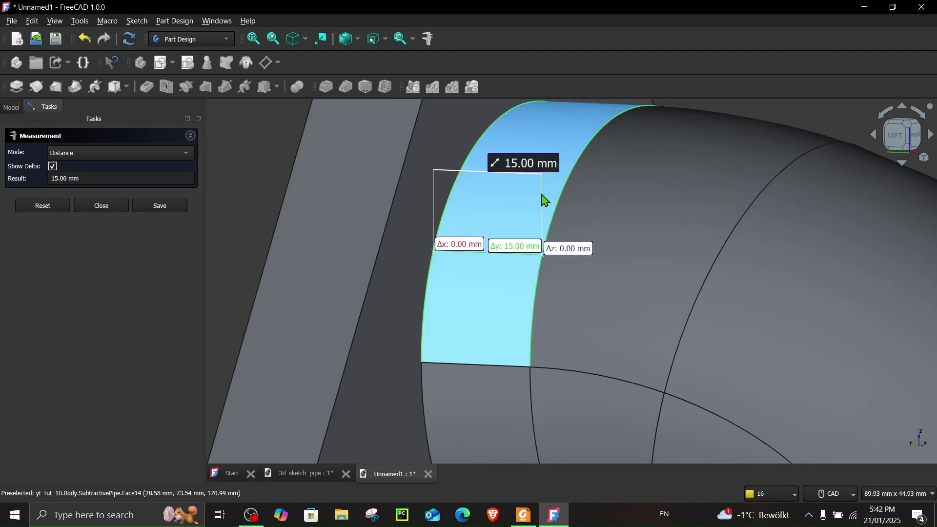
middle_click_drag(542, 291, 579, 289)
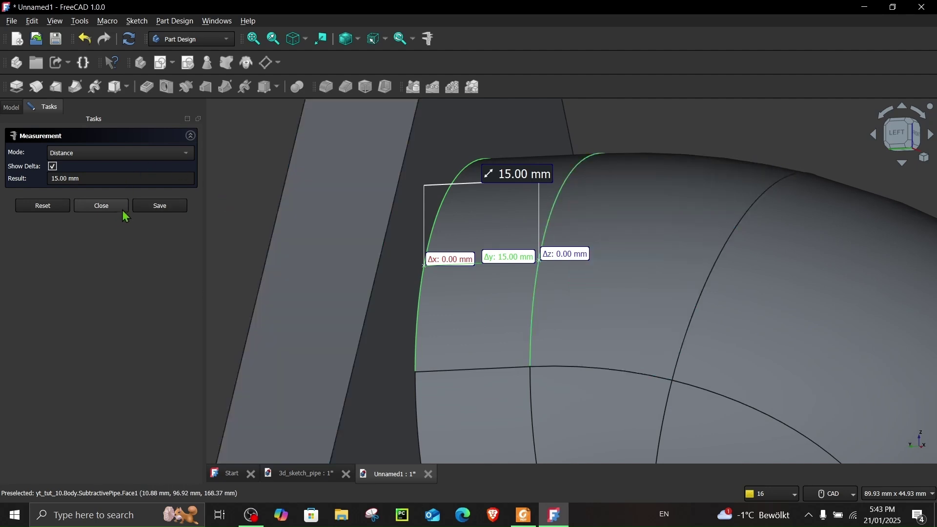
key("Escape")
Fillet the two edges where the pipe meets the flange's back face with a 14 mm radius
scroll(283, 234, "down", 3)
scroll(581, 181, "up", 2)
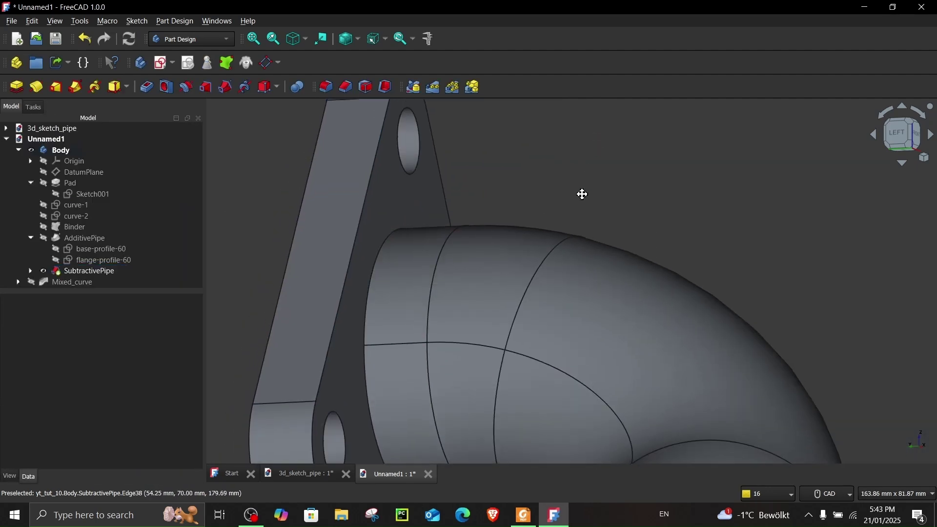
middle_click_drag(581, 182, 557, 199)
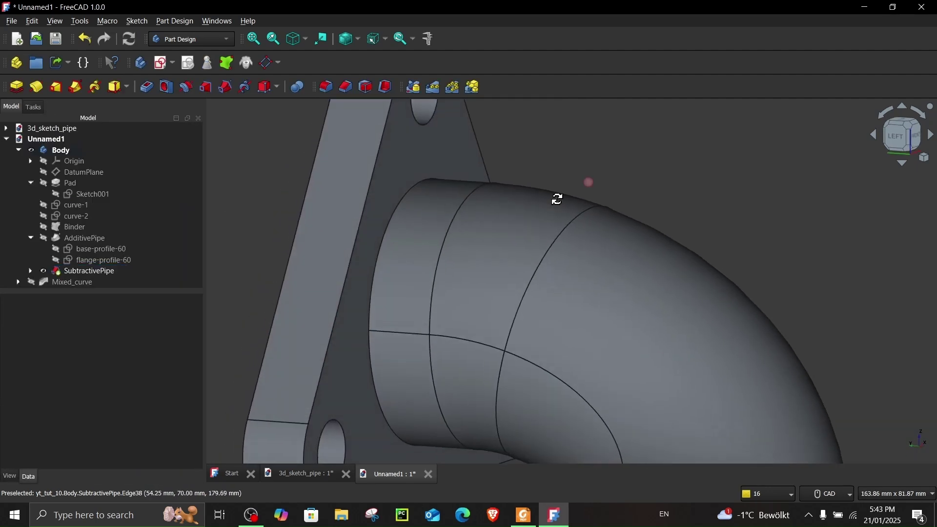
left_click(379, 267)
left_click(372, 338, "ctrl")
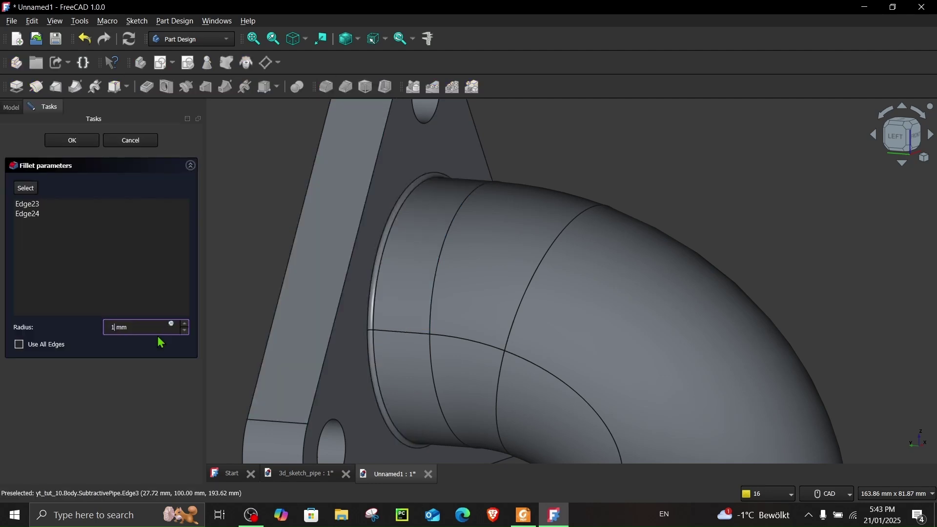
key("Return")
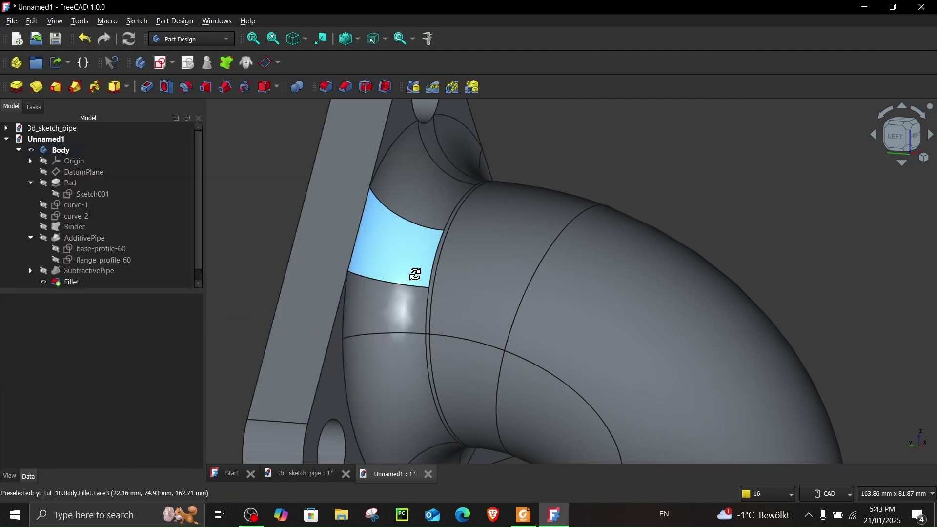
Set the flange fillet's radius to 16 mm in its properties
left_click(71, 284)
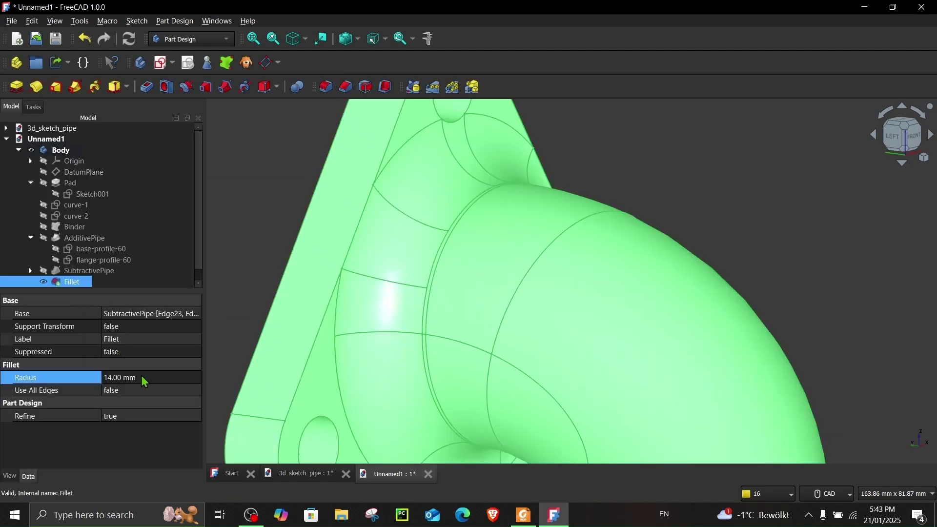
left_click(146, 378)
type("15")
key("Return")
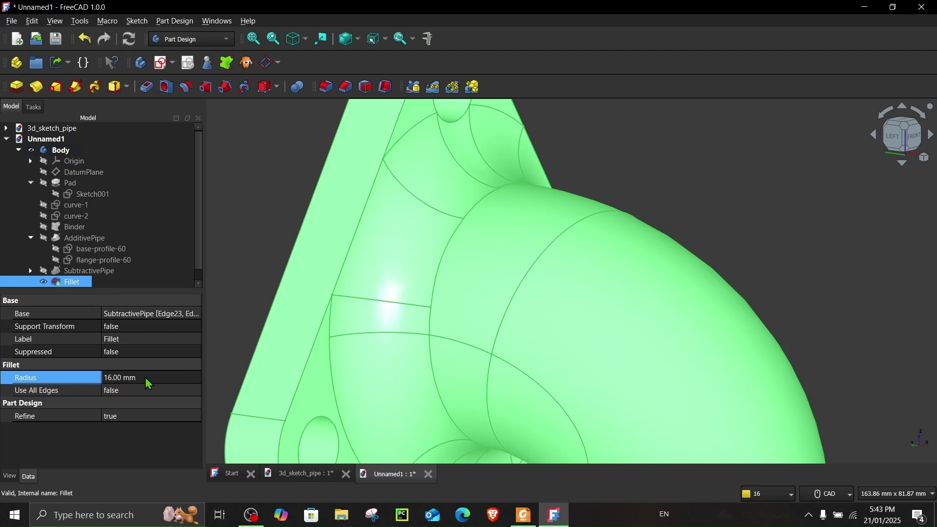
left_click(240, 204)
Try a radius of 15 mm for the flange fillet
left_click(72, 284)
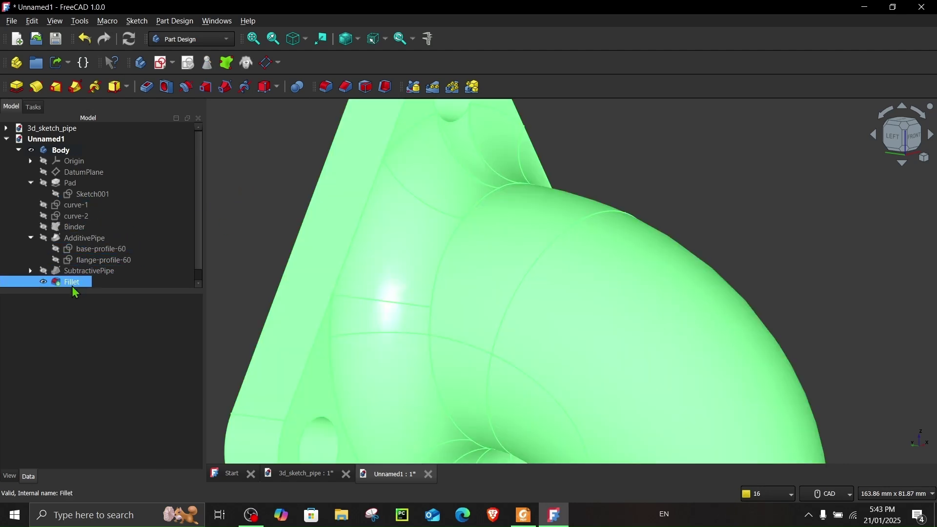
left_click(152, 378)
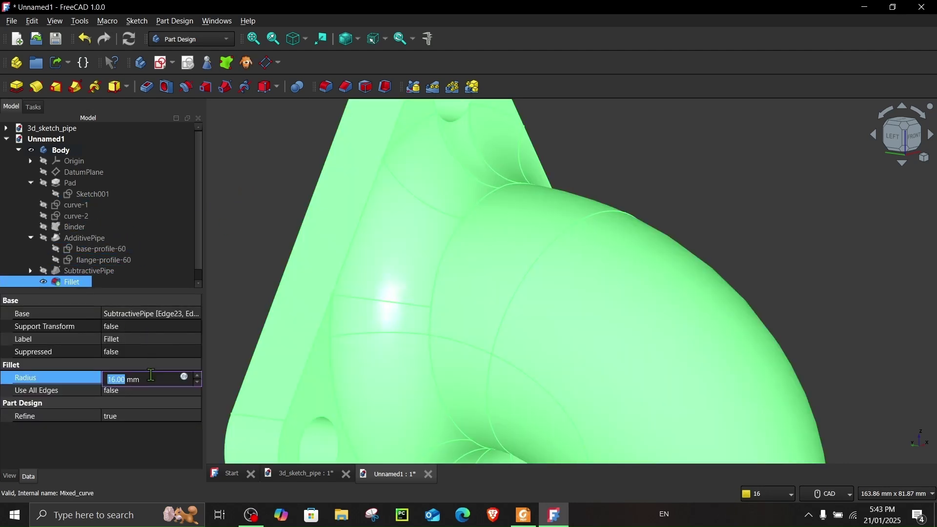
type("15")
key("Return")
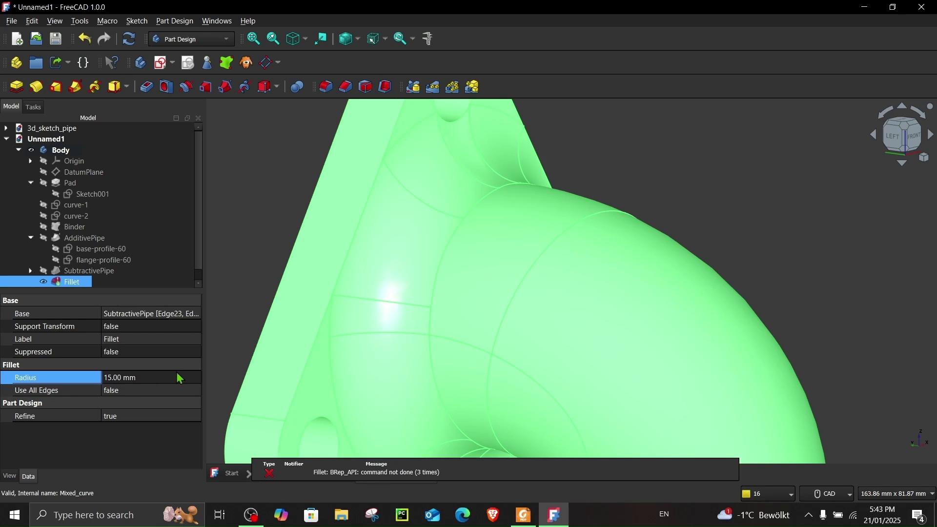
Set the flange fillet's radius to 14 mm and show the whole pipe
left_click(148, 379)
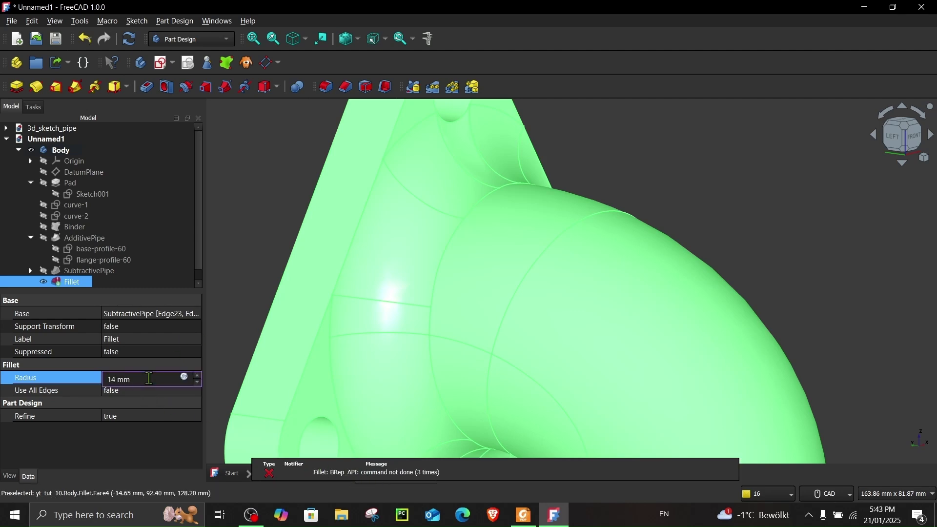
key("Return")
left_click(660, 180)
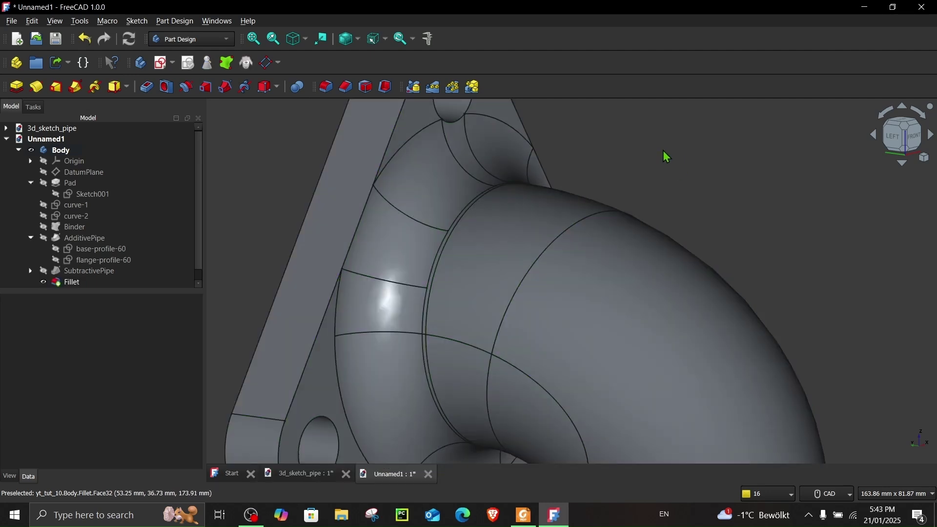
scroll(673, 223, "down", 5)
middle_click_drag(710, 314, 584, 342)
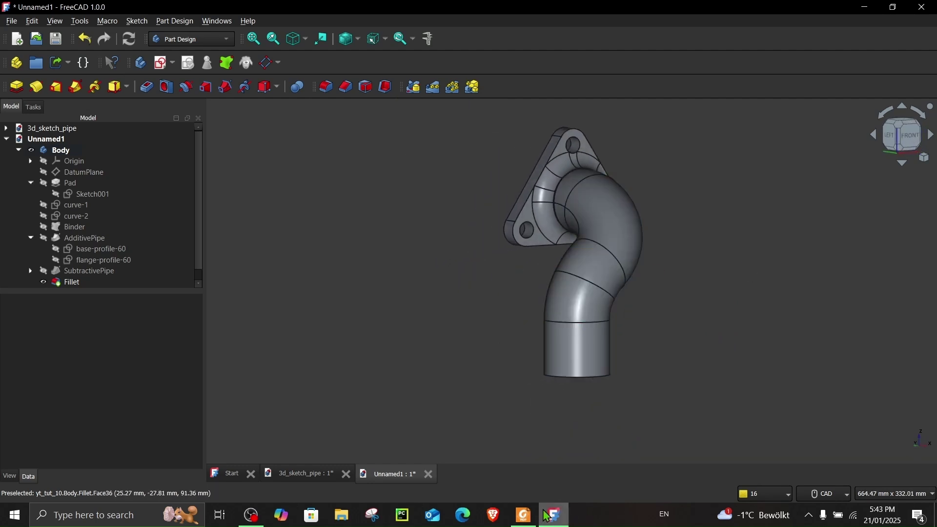
Look through the PDF pages on another method for creating a 3D sketch in Foxit Reader, then return to the FreeCAD model
left_click(529, 522)
scroll(502, 398, "up", 1)
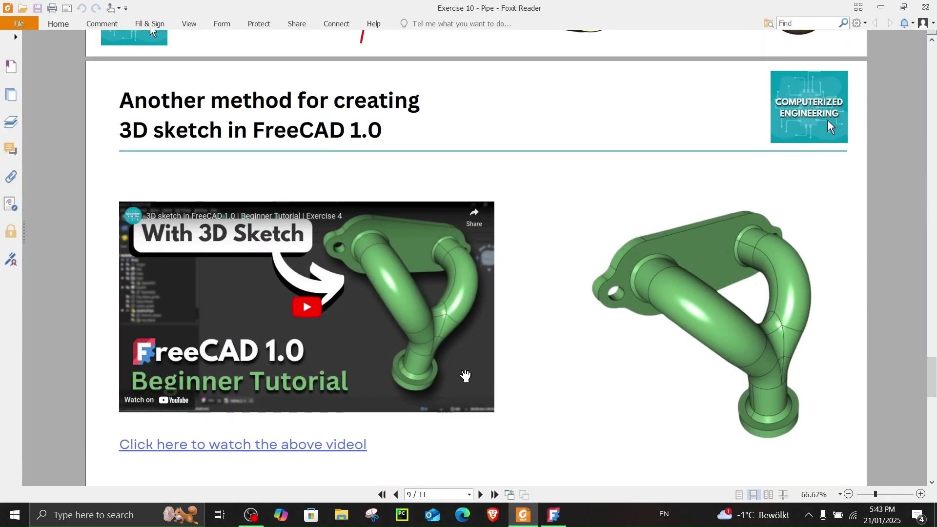
scroll(219, 193, "down", 3)
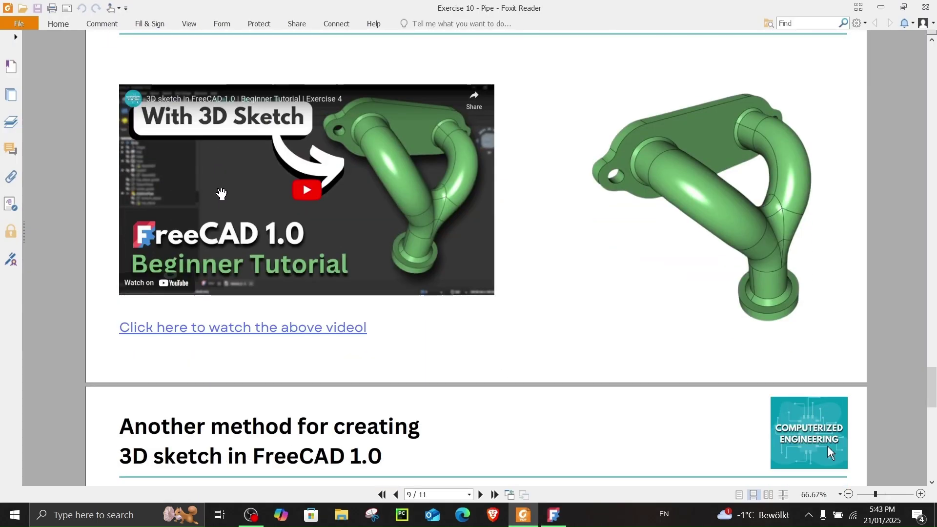
scroll(256, 282, "down", 1)
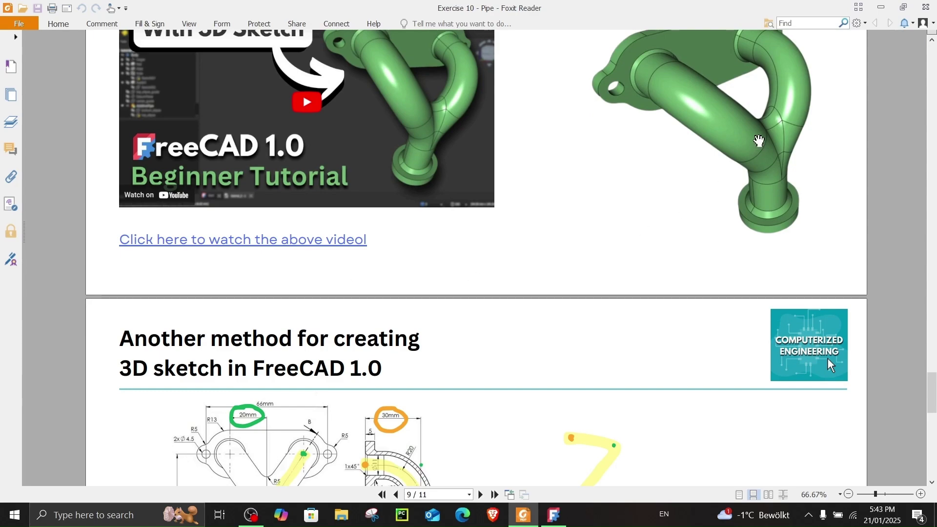
scroll(487, 244, "up", 1)
scroll(749, 222, "down", 2)
left_click(881, 6)
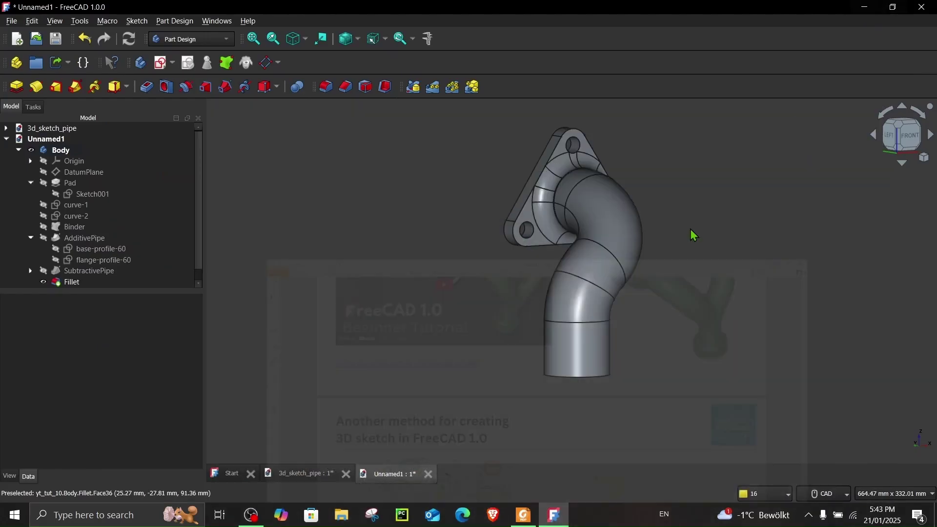